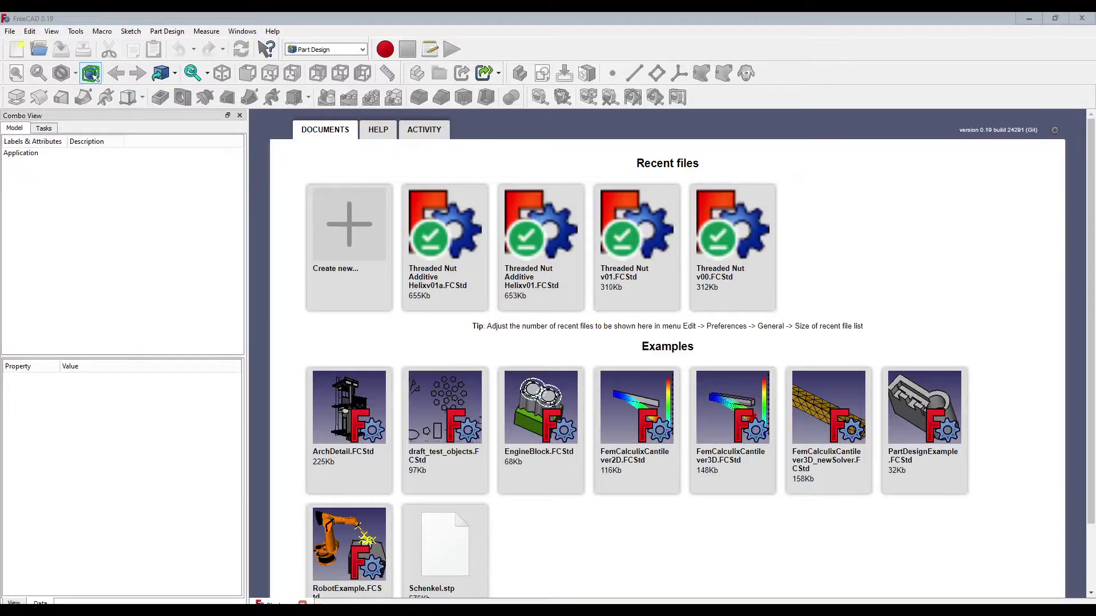
# Create a new document in the Part Design workbench and add a body to it.
pyautogui.click(364, 50)
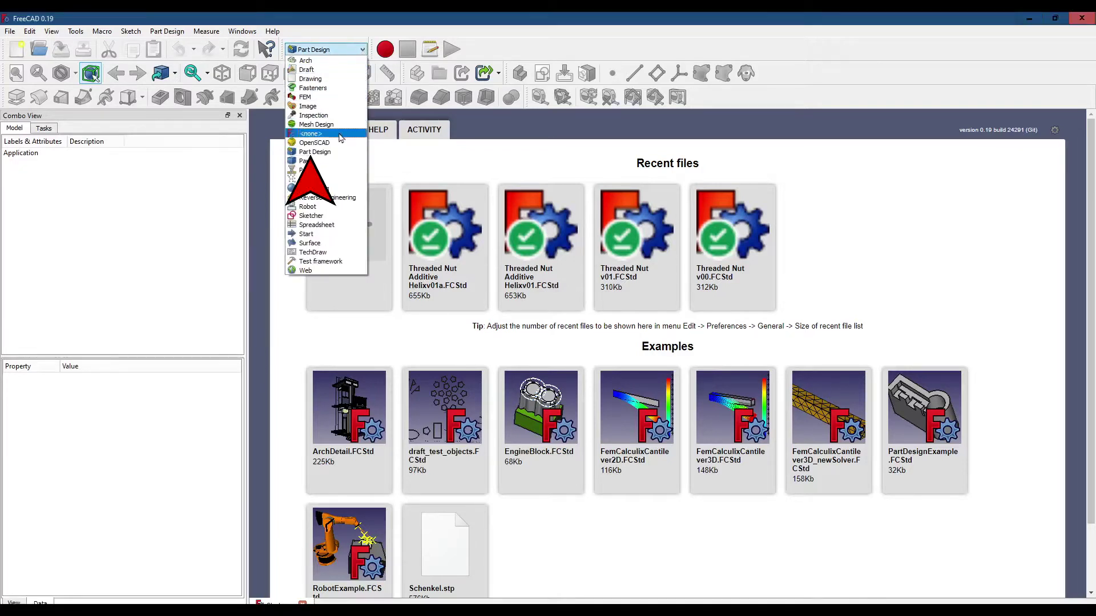
pyautogui.click(340, 153)
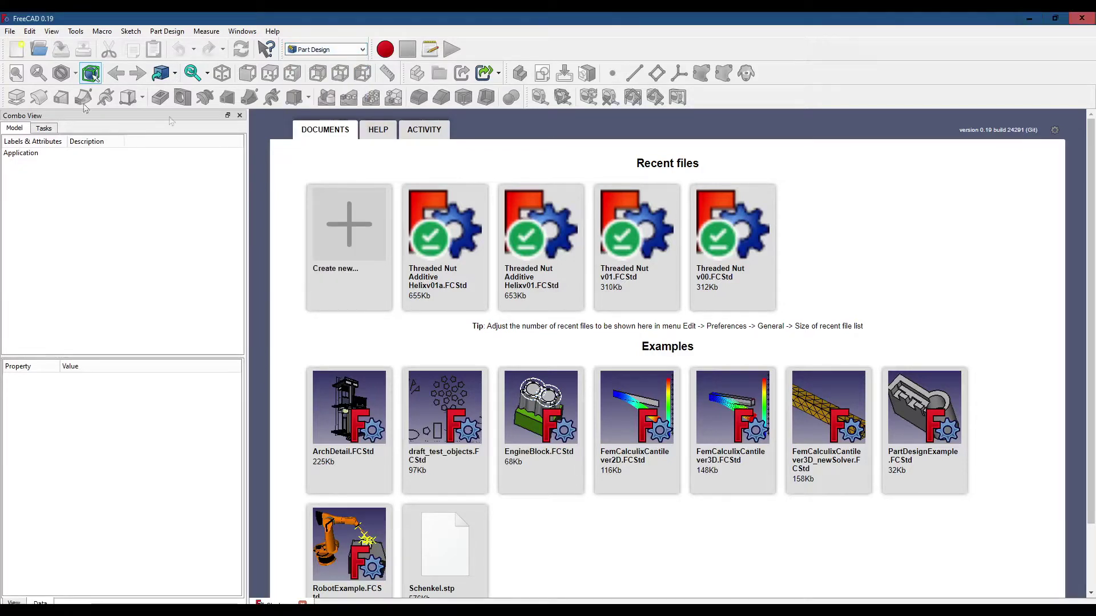
pyautogui.click(17, 50)
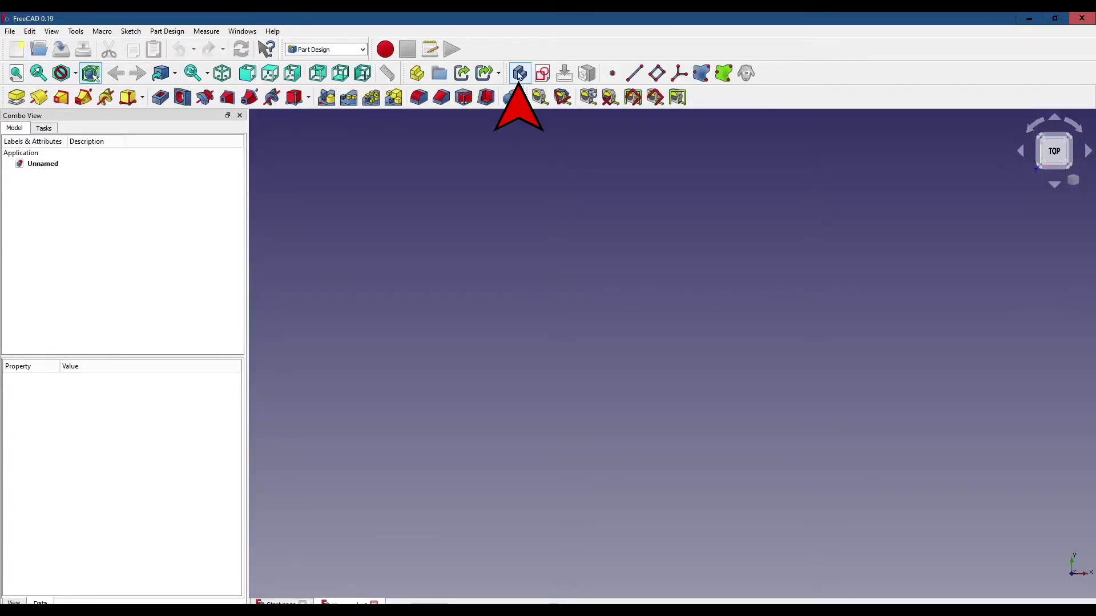
pyautogui.click(519, 73)
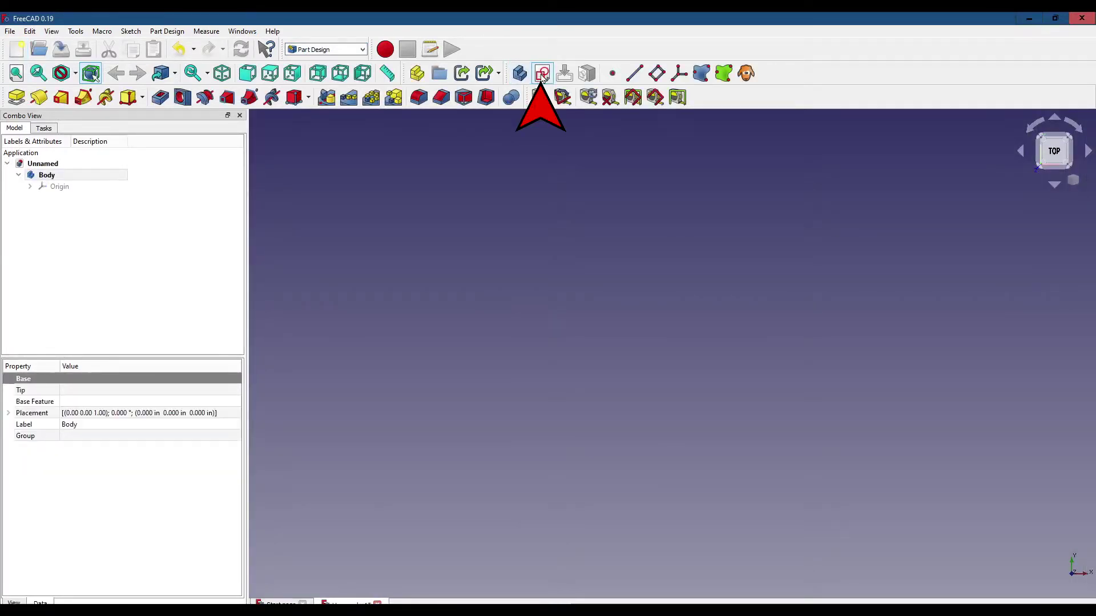
# Start a new sketch in the body on the YZ plane.
pyautogui.click(543, 74)
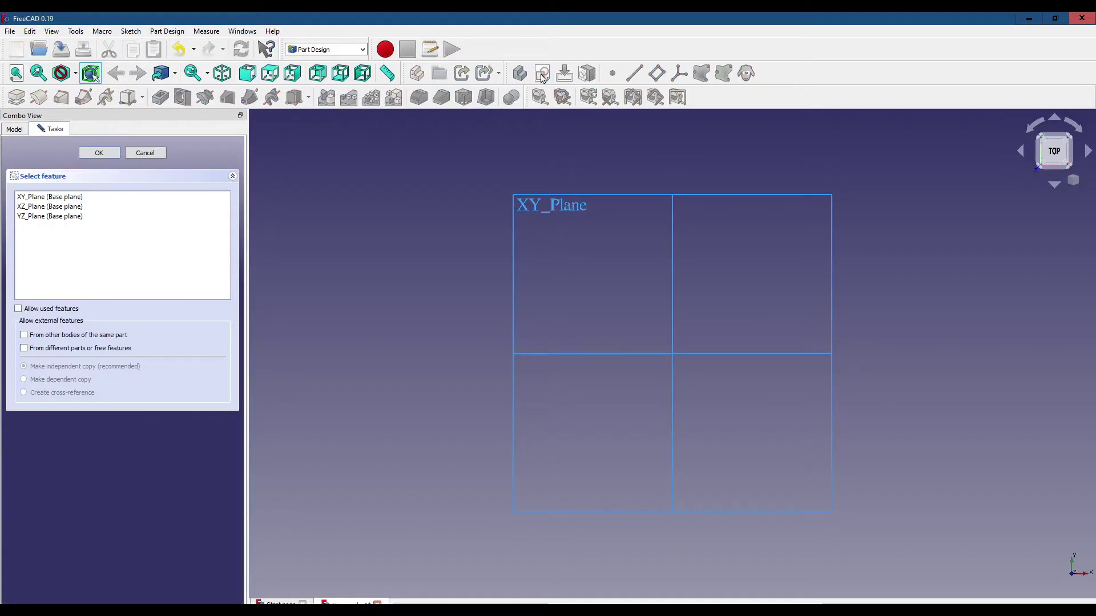
pyautogui.click(47, 216)
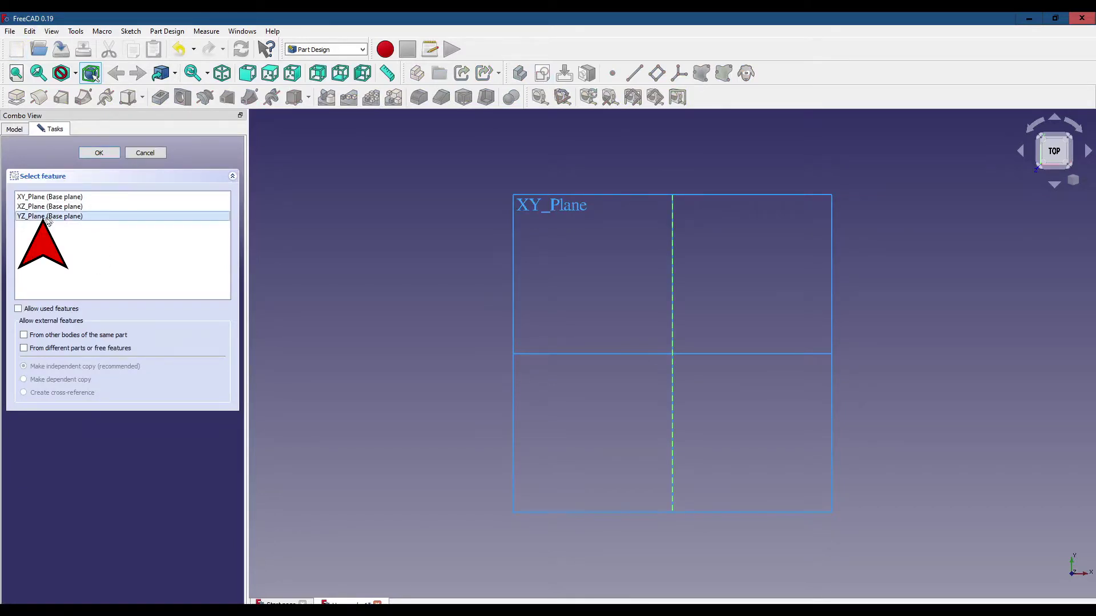
pyautogui.click(100, 153)
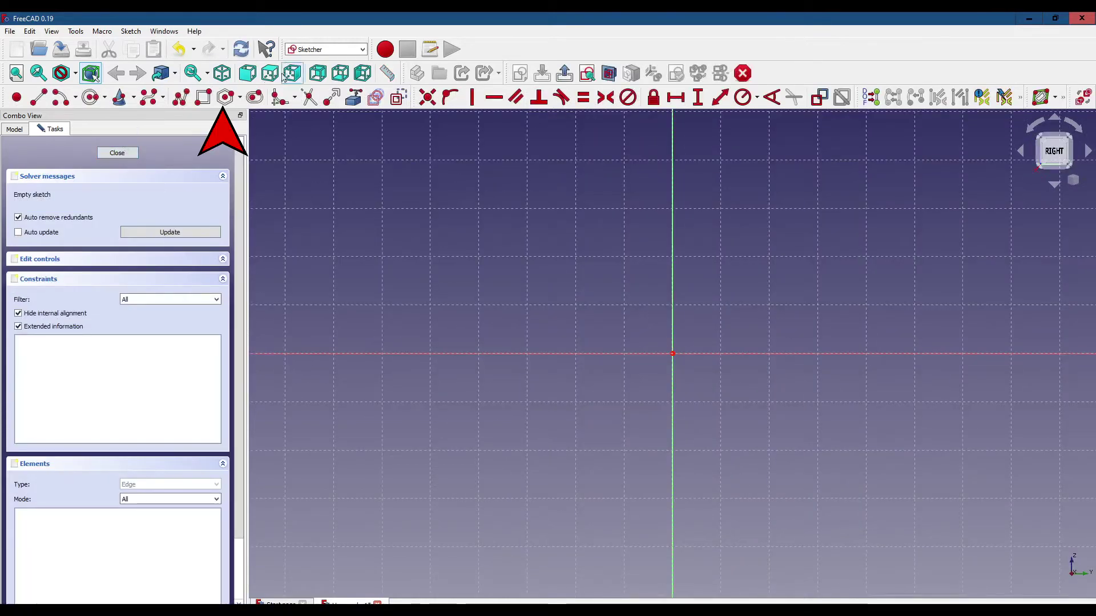
# Sketch a hexagon about 1.63 inch across flats centred on the origin and constrain its right-hand side to be vertical.
pyautogui.click(225, 102)
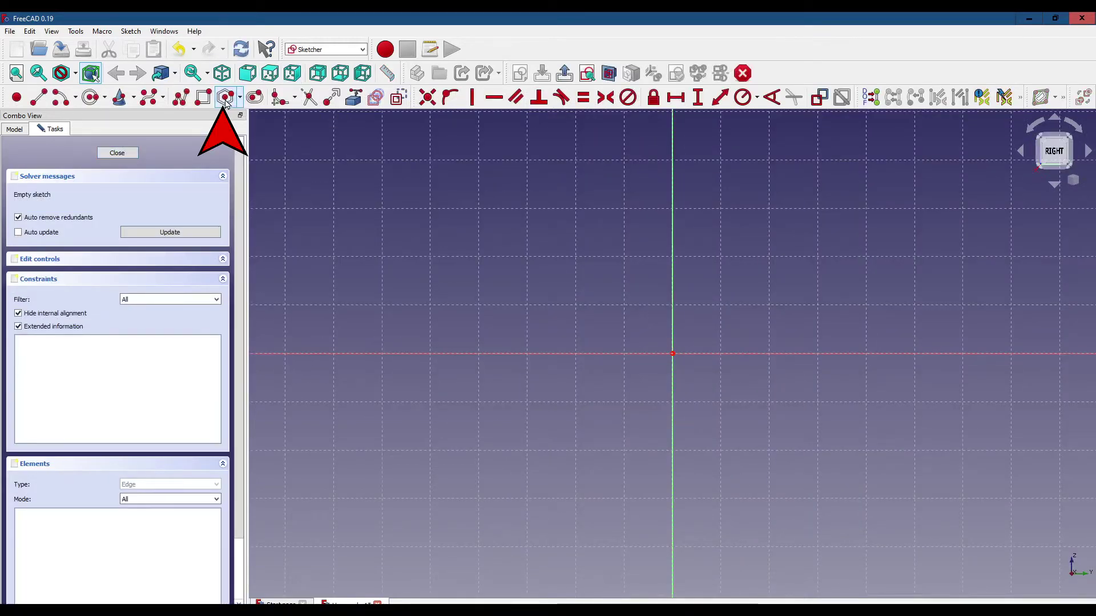
pyautogui.click(672, 353)
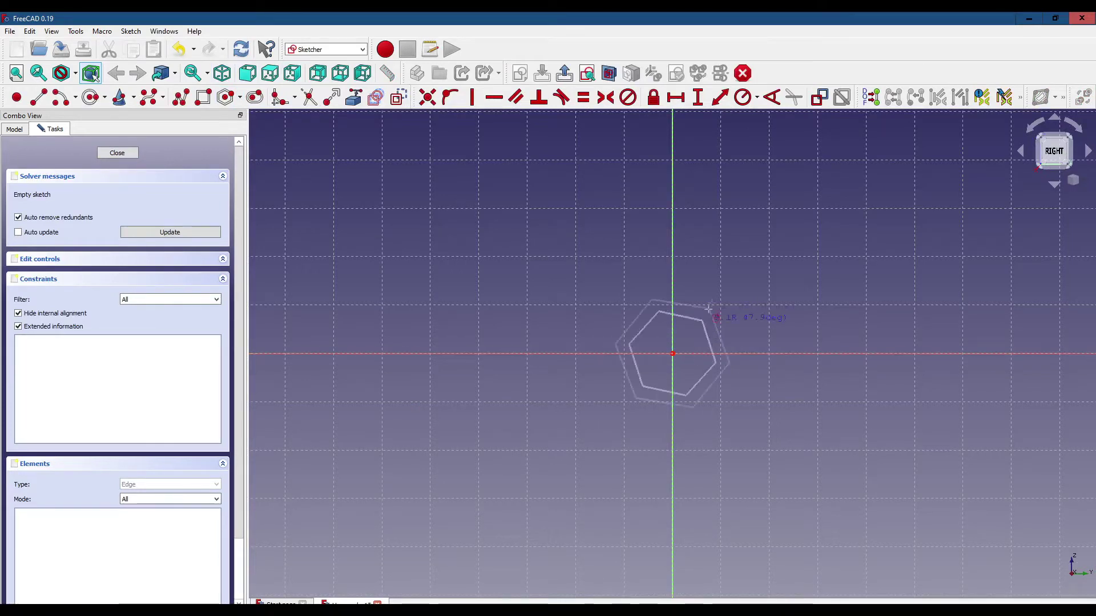
pyautogui.click(744, 253)
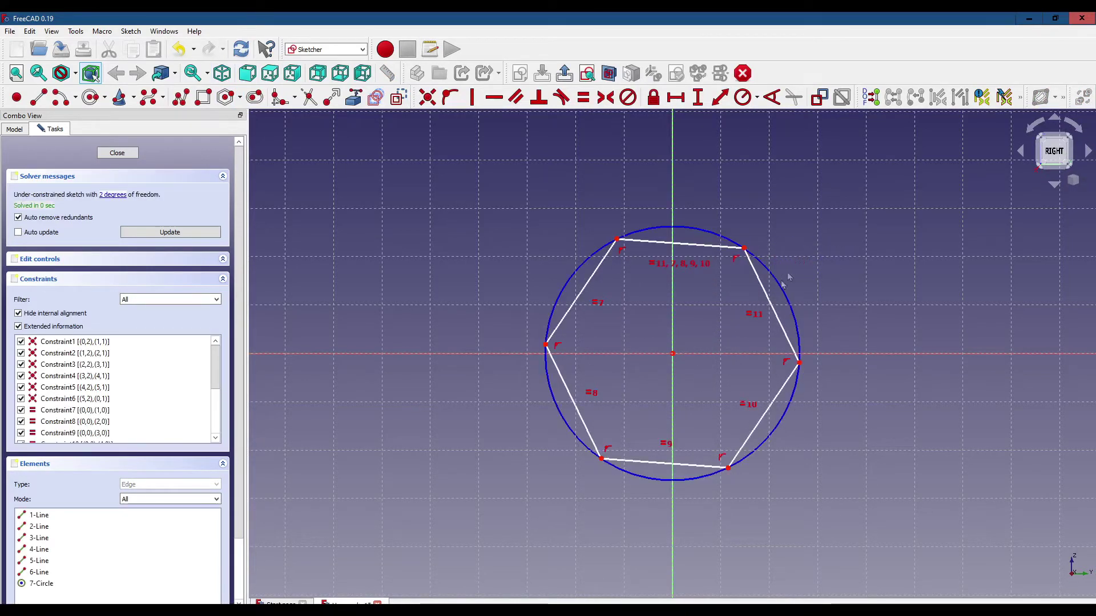
pyautogui.click(763, 292)
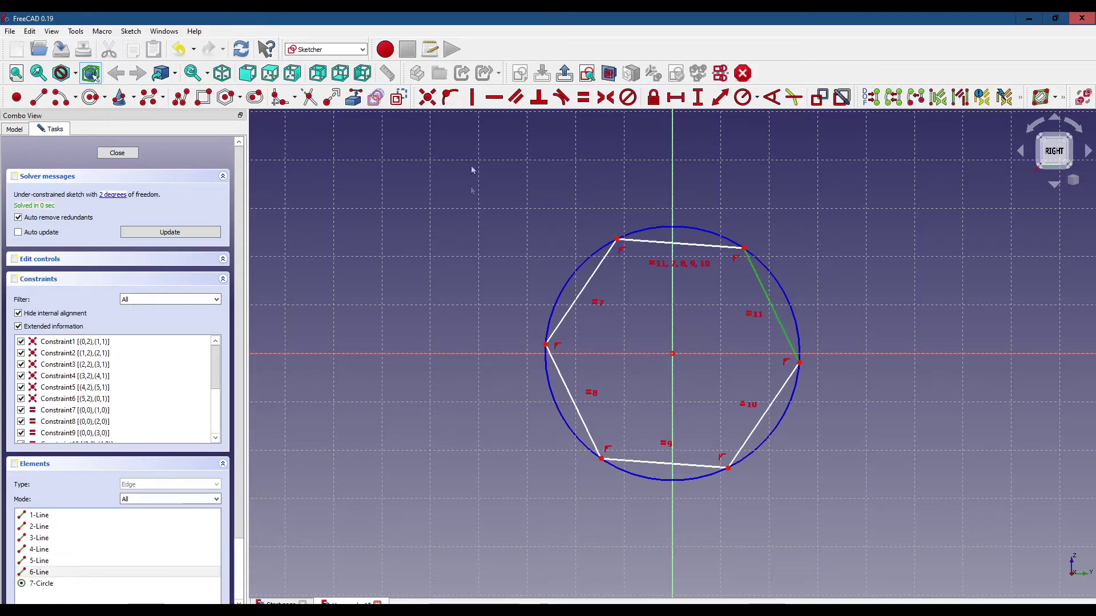
pyautogui.click(474, 102)
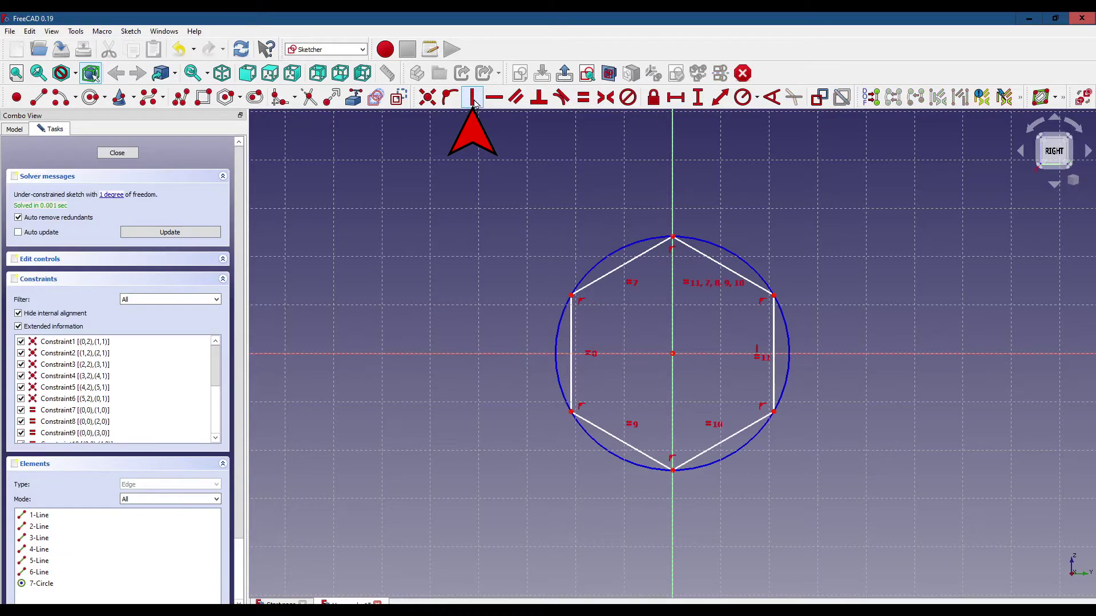
# Constrain the horizontal distance between the hexagon's two upper side corners to 1.6 inch and finish the sketch.
pyautogui.click(571, 295)
pyautogui.click(773, 296)
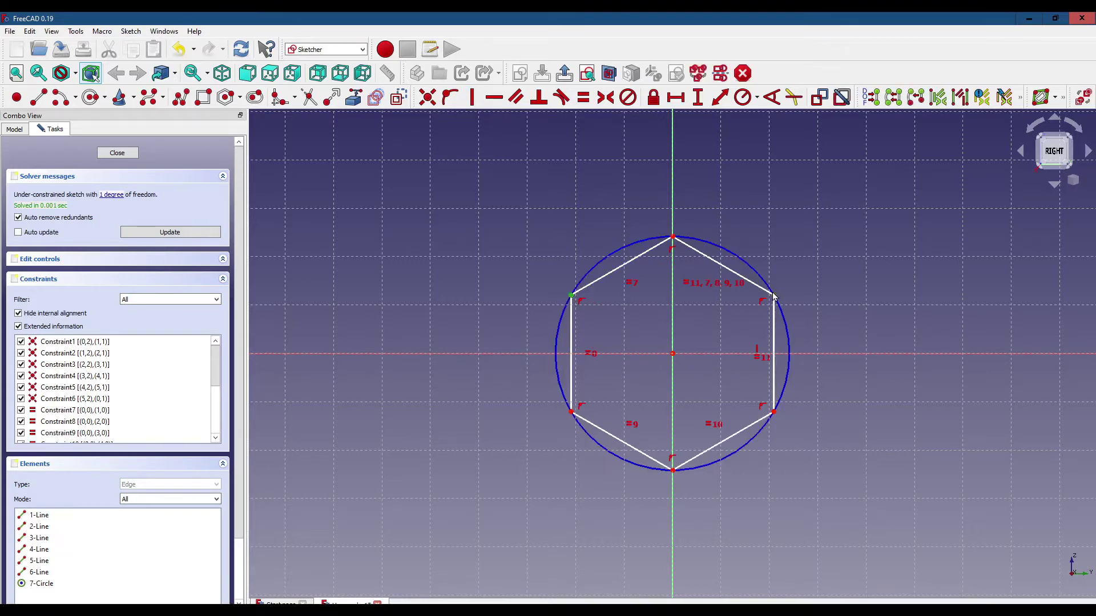
pyautogui.click(675, 98)
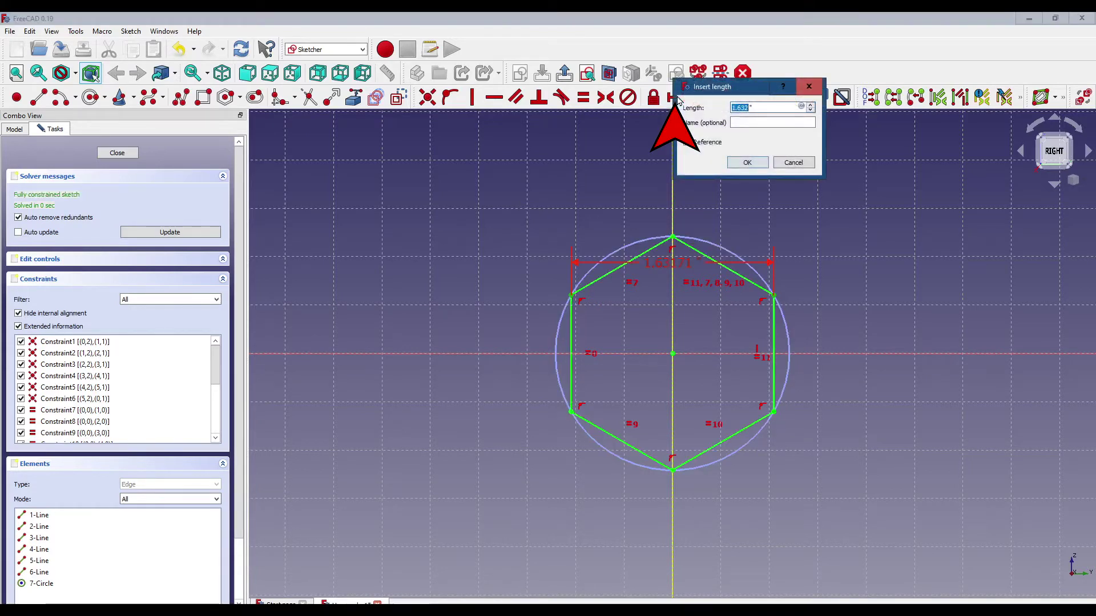
pyautogui.write('1')
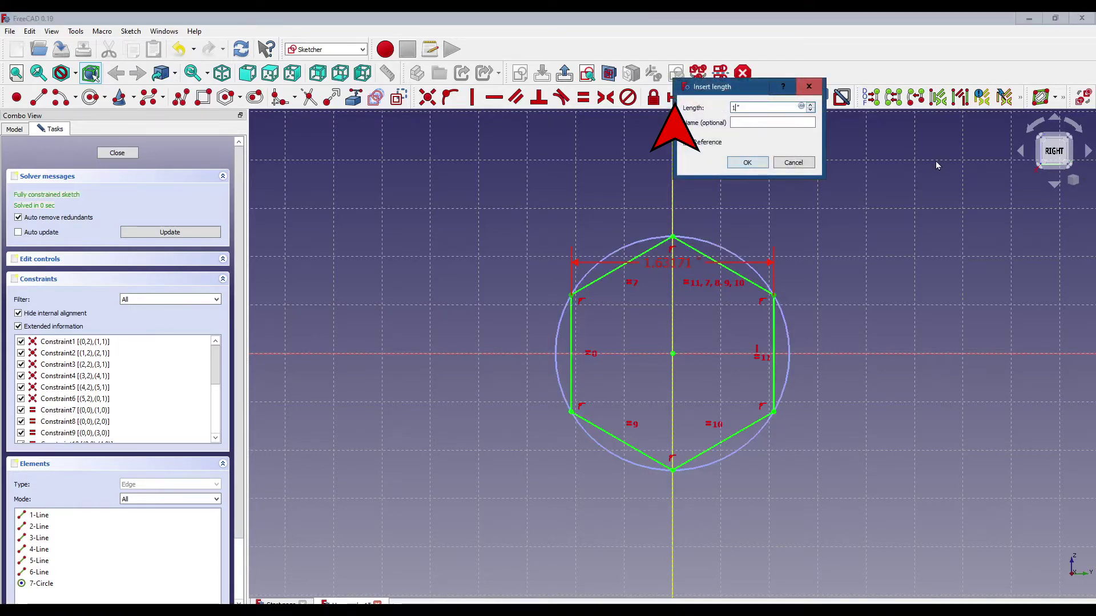
pyautogui.write('.6 inch')
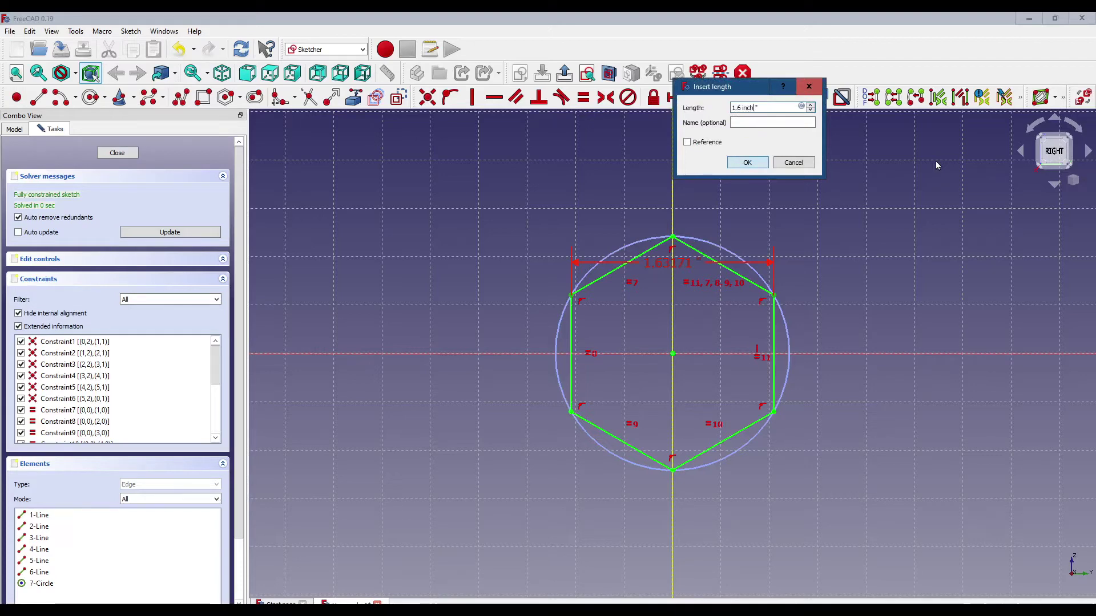
pyautogui.press('Return')
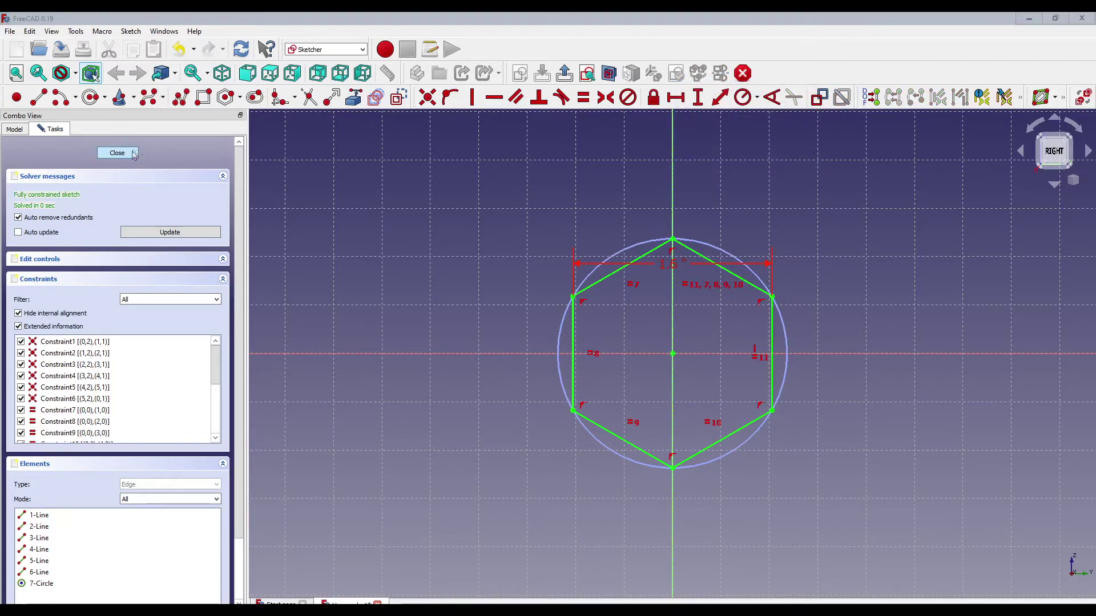
pyautogui.click(117, 152)
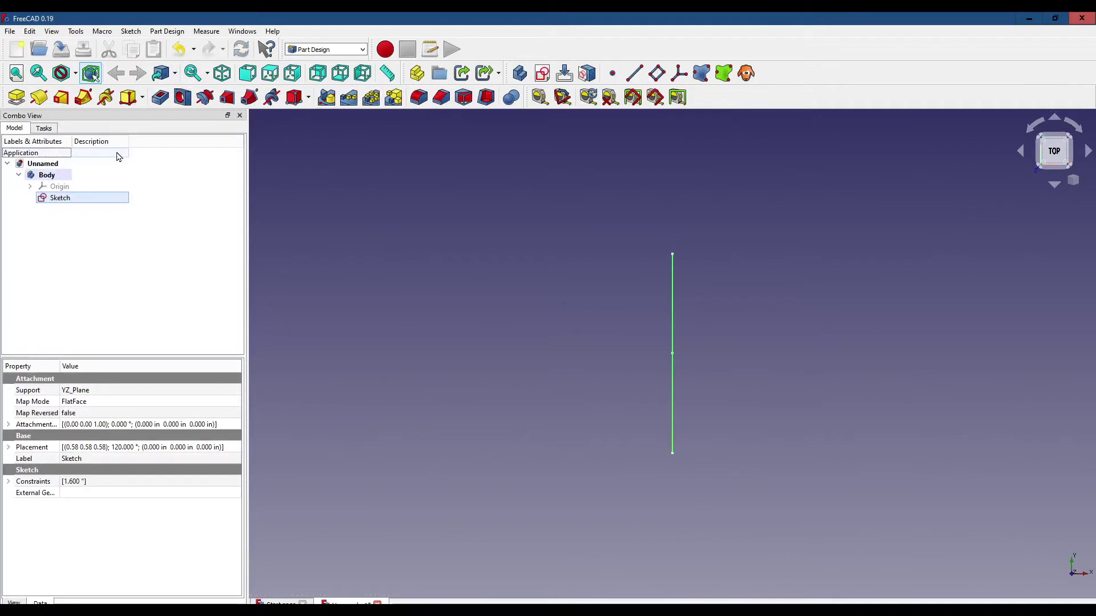
# Pad the hexagon sketch to a length of 0.6 inch.
pyautogui.click(17, 98)
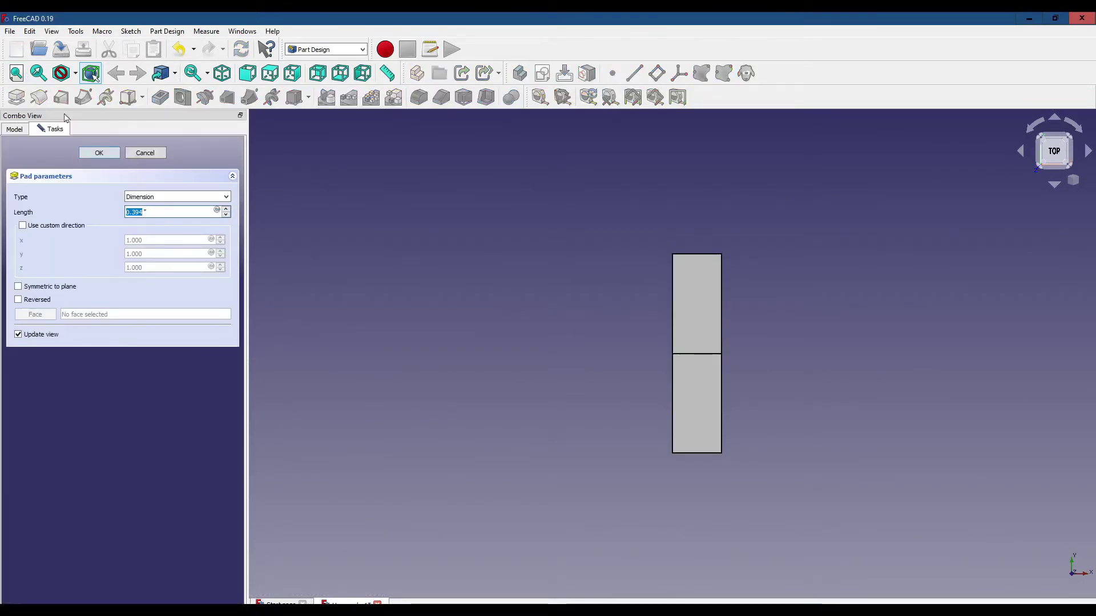
pyautogui.moveTo(150, 211); pyautogui.dragTo(126, 211)
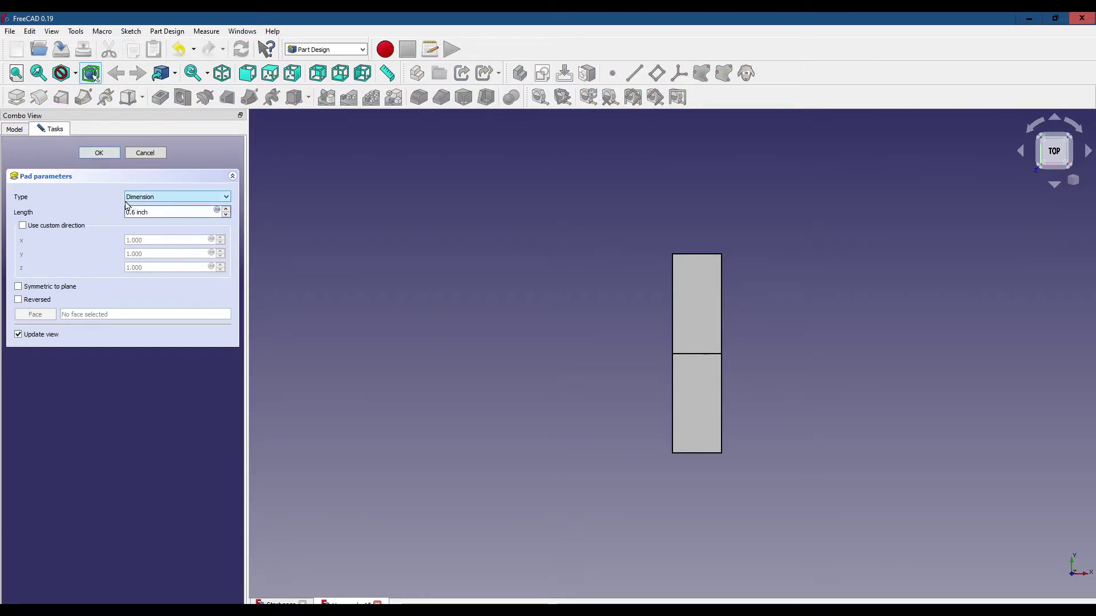
pyautogui.press('Return')
# Sketch a circle centred on the origin on the pad's front hexagonal face and finish the sketch.
pyautogui.click(222, 74)
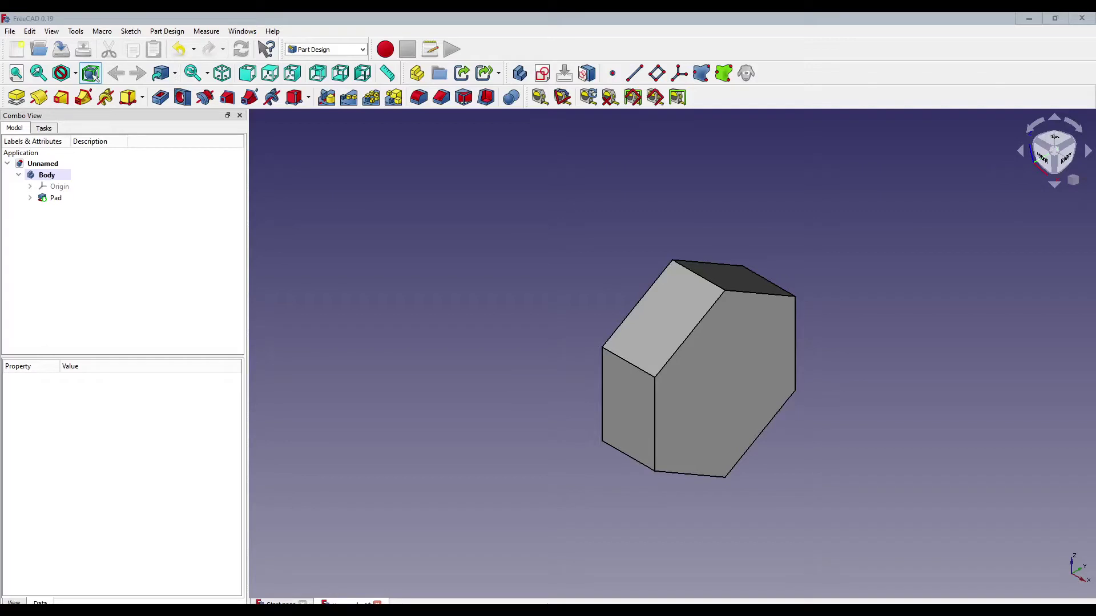
pyautogui.click(722, 361)
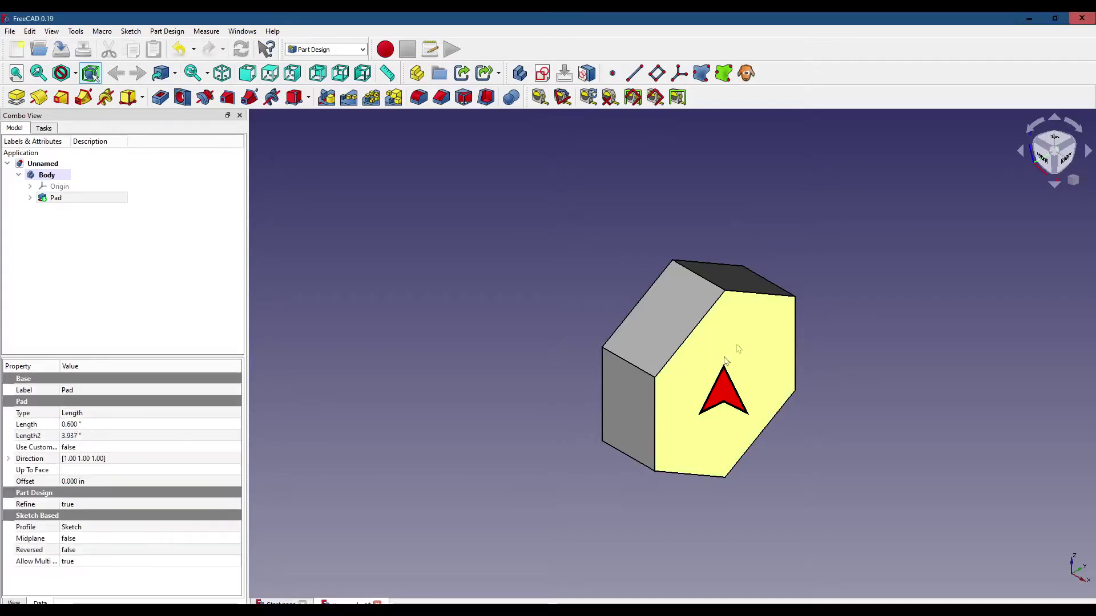
pyautogui.click(542, 73)
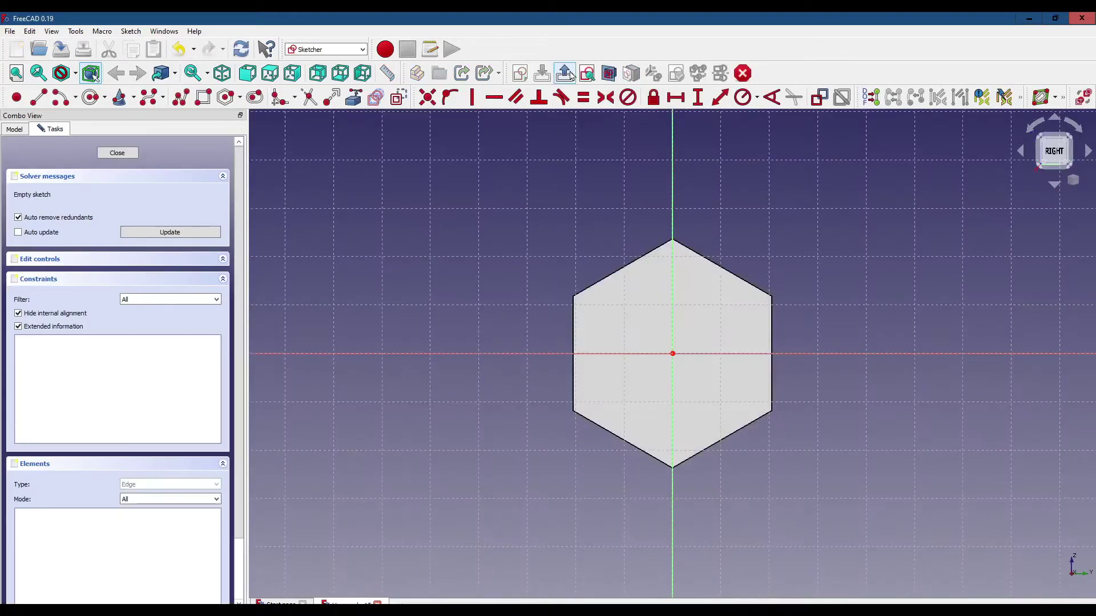
pyautogui.click(90, 98)
pyautogui.click(671, 355)
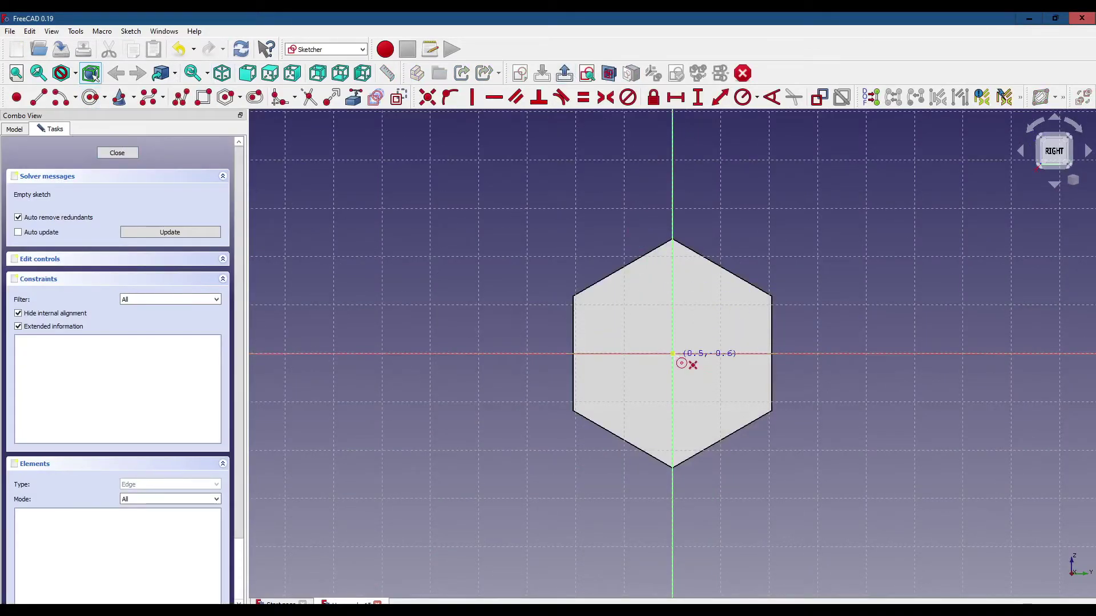
pyautogui.click(719, 300)
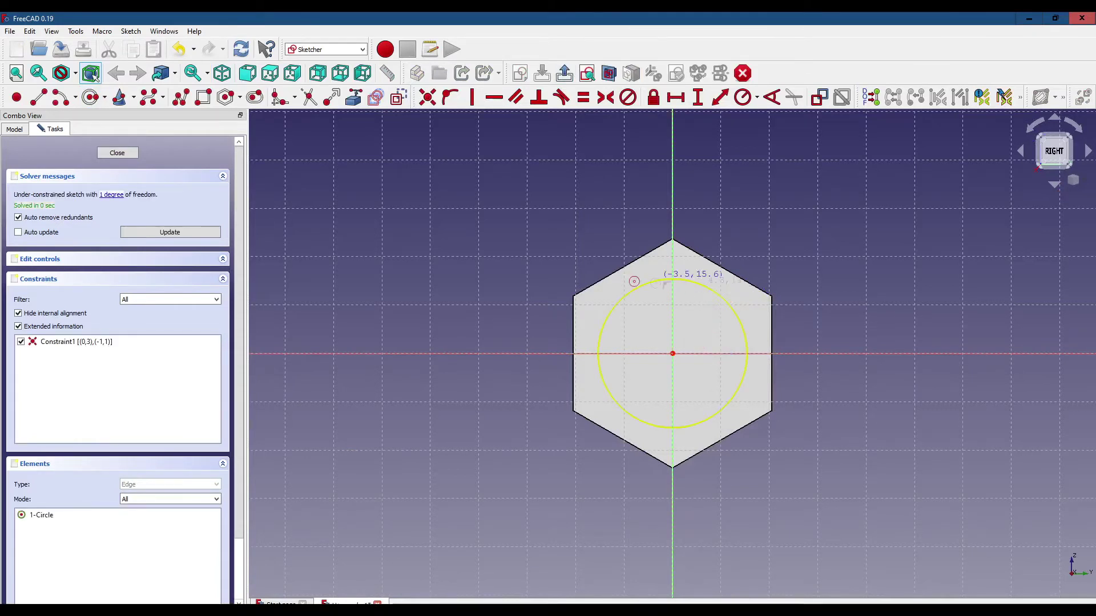
pyautogui.click(117, 154)
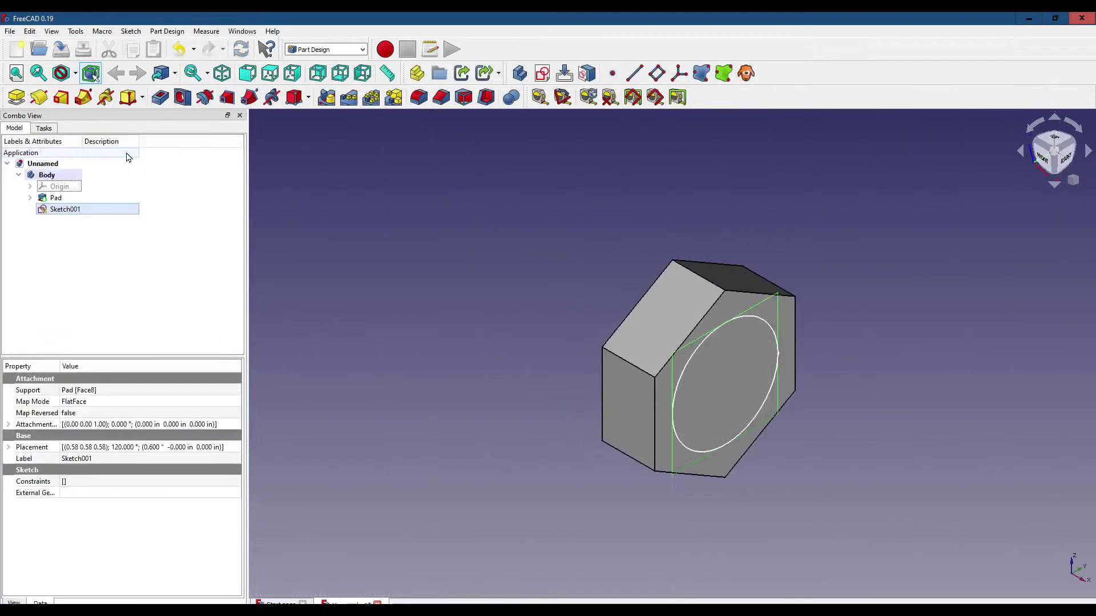
# Cut a hole from the circle sketch with depth Through all and a diameter of 1 inch.
pyautogui.click(183, 97)
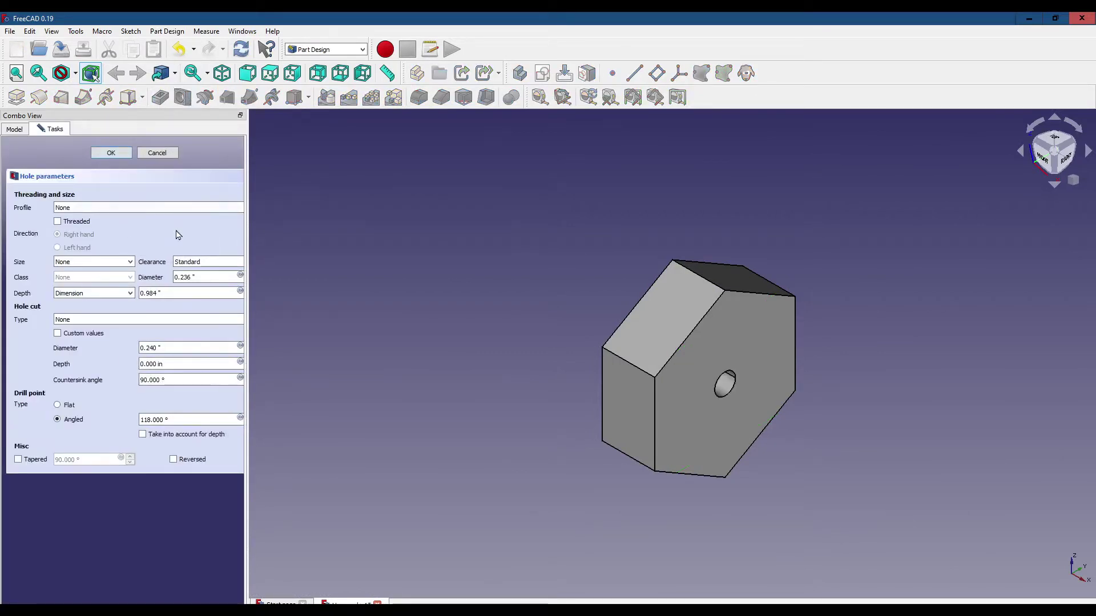
pyautogui.click(130, 294)
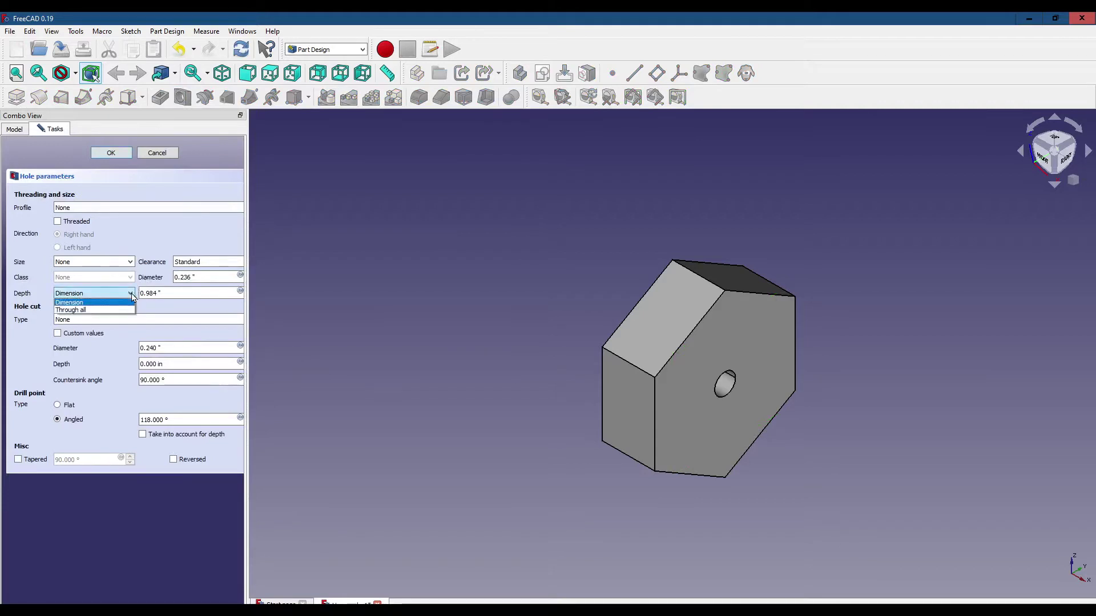
pyautogui.click(116, 311)
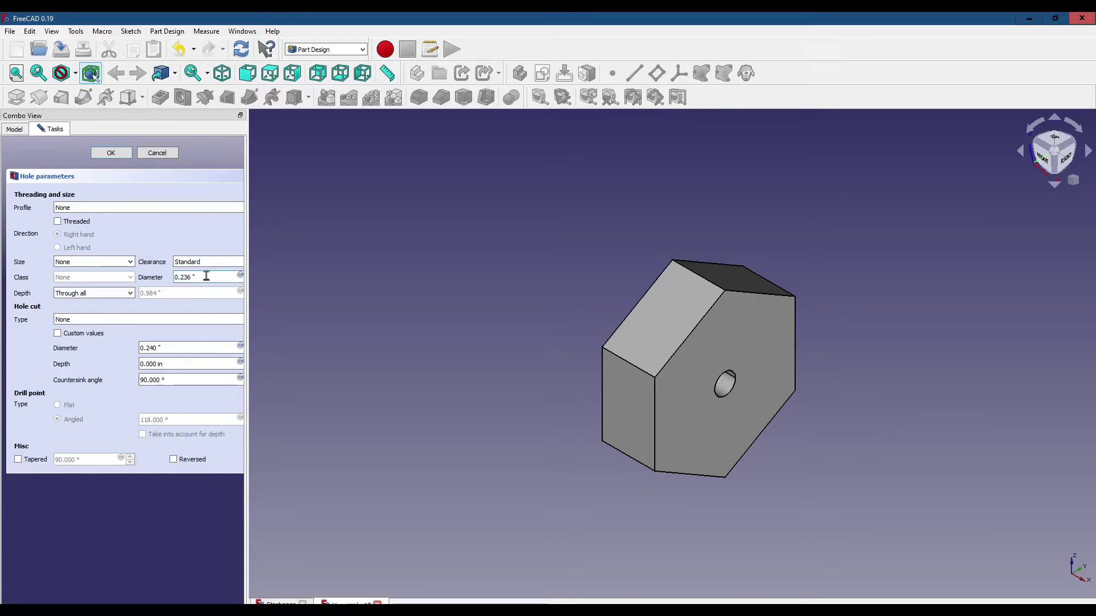
pyautogui.moveTo(180, 277); pyautogui.dragTo(150, 278)
pyautogui.write('1 inch')
pyautogui.press('Return')
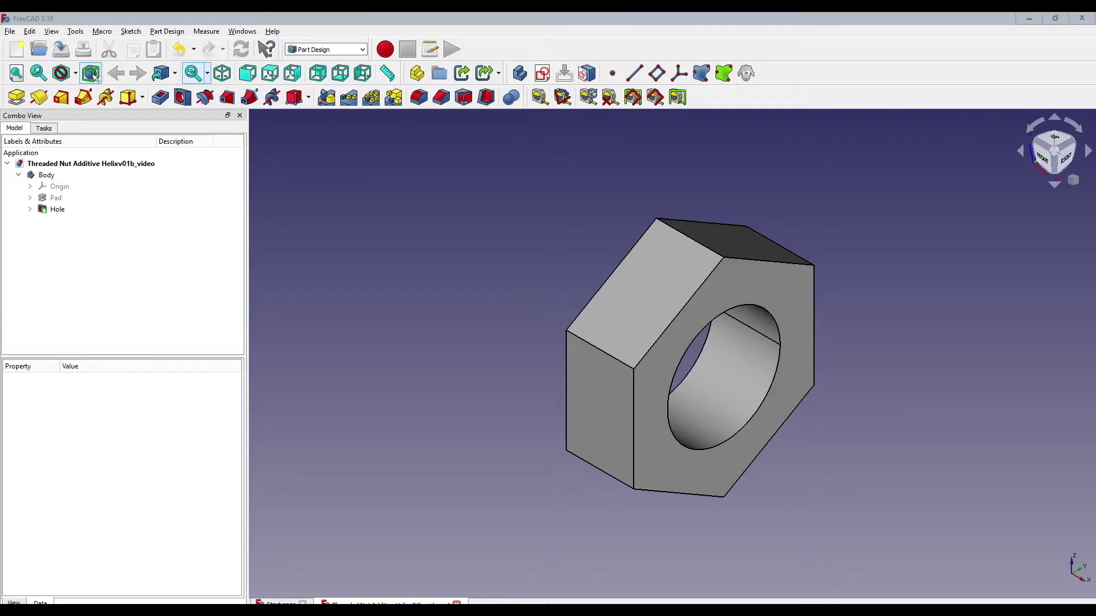
# Start a new sketch on the XY plane of the nut body.
pyautogui.click(249, 76)
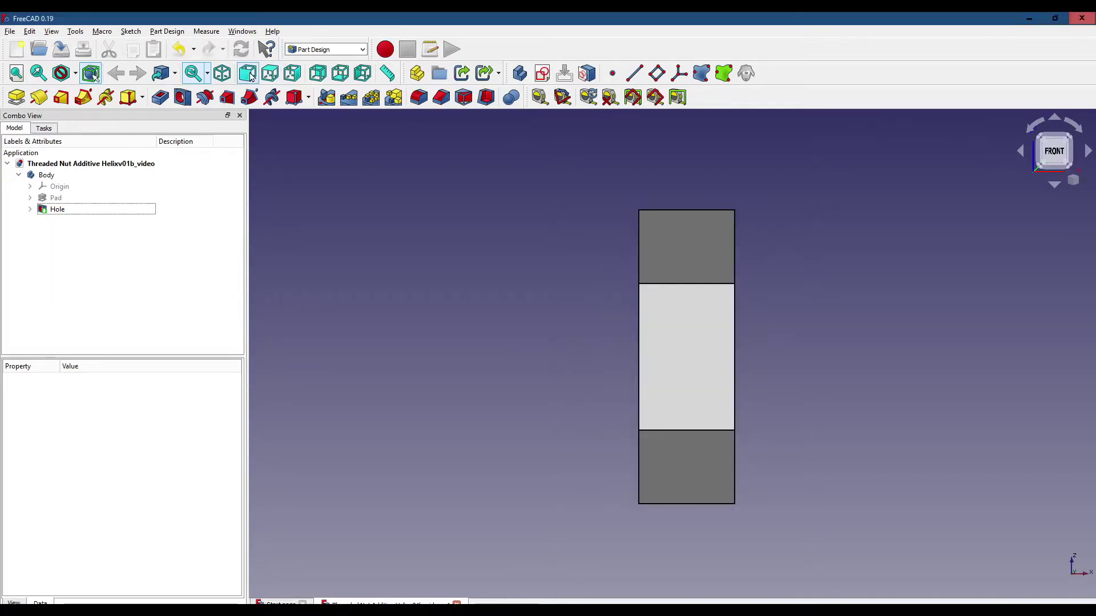
pyautogui.click(543, 74)
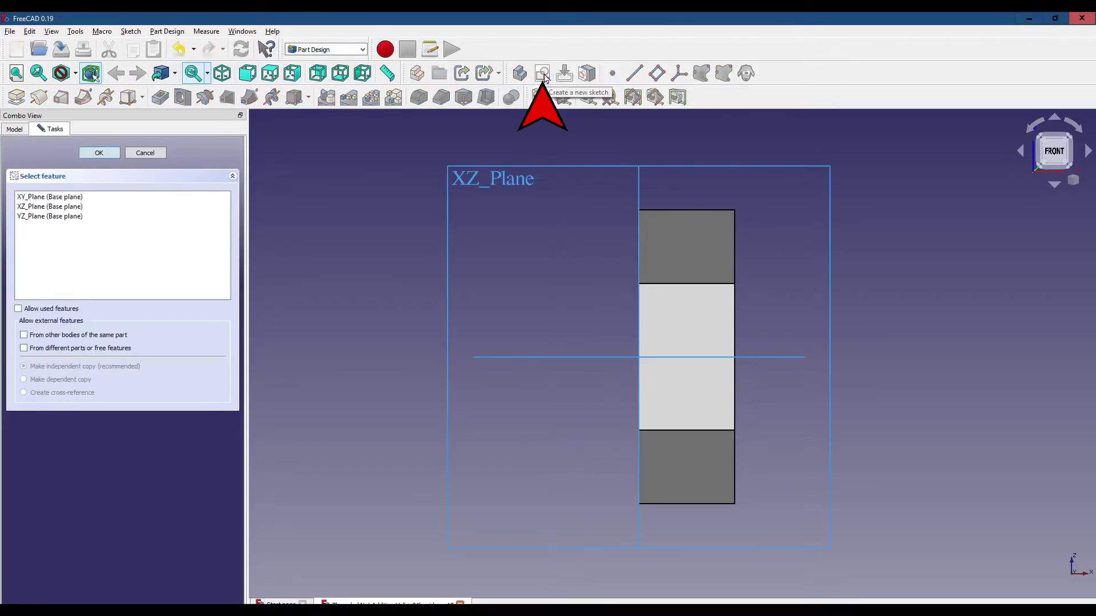
pyautogui.click(55, 198)
pyautogui.click(100, 153)
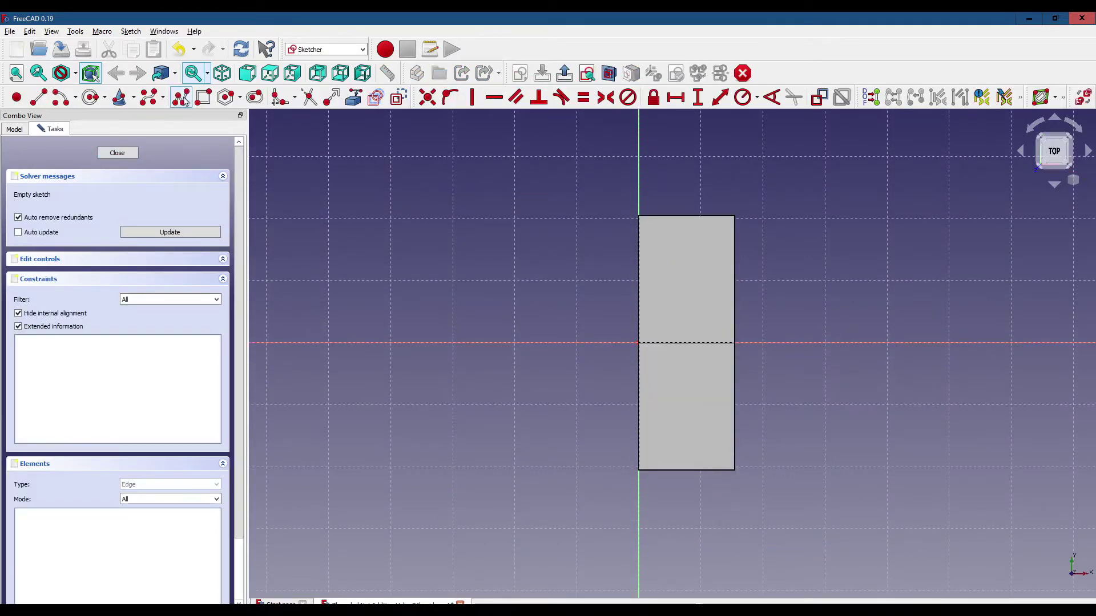
# Draw a closed four-sided polyline left of the nut, narrowing downward, with horizontal top and bottom edges and a top width of about 0.38 inch.
pyautogui.click(181, 98)
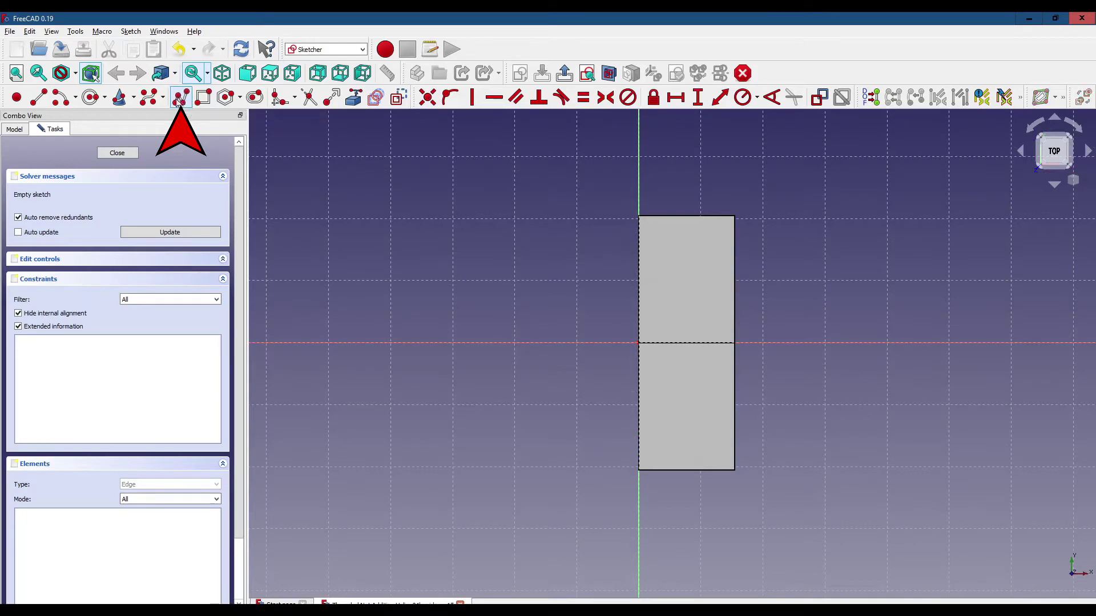
pyautogui.click(537, 257)
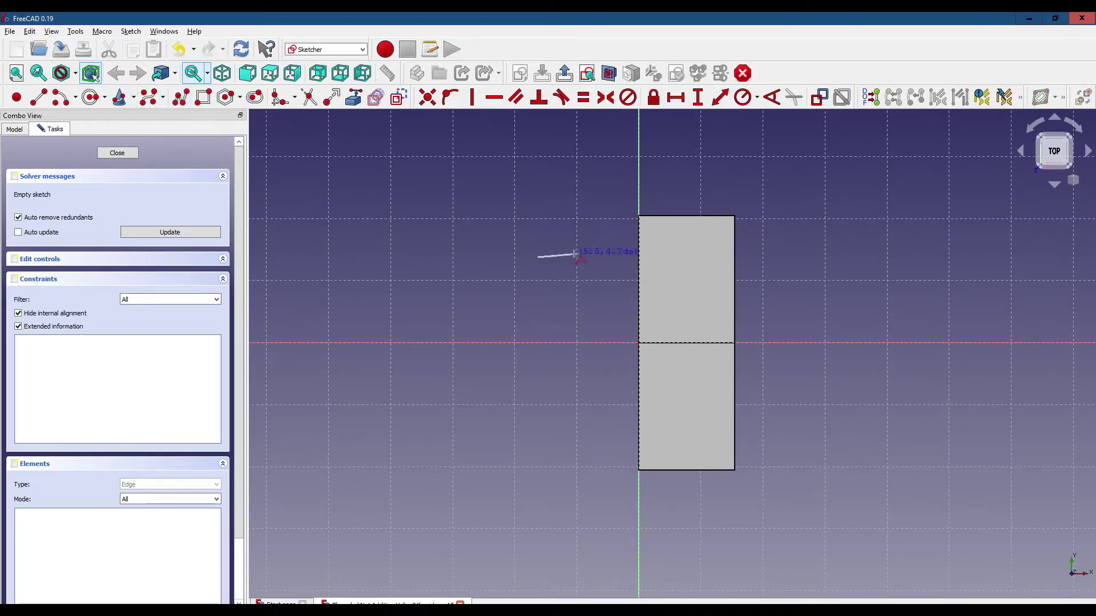
pyautogui.click(598, 257)
pyautogui.click(577, 297)
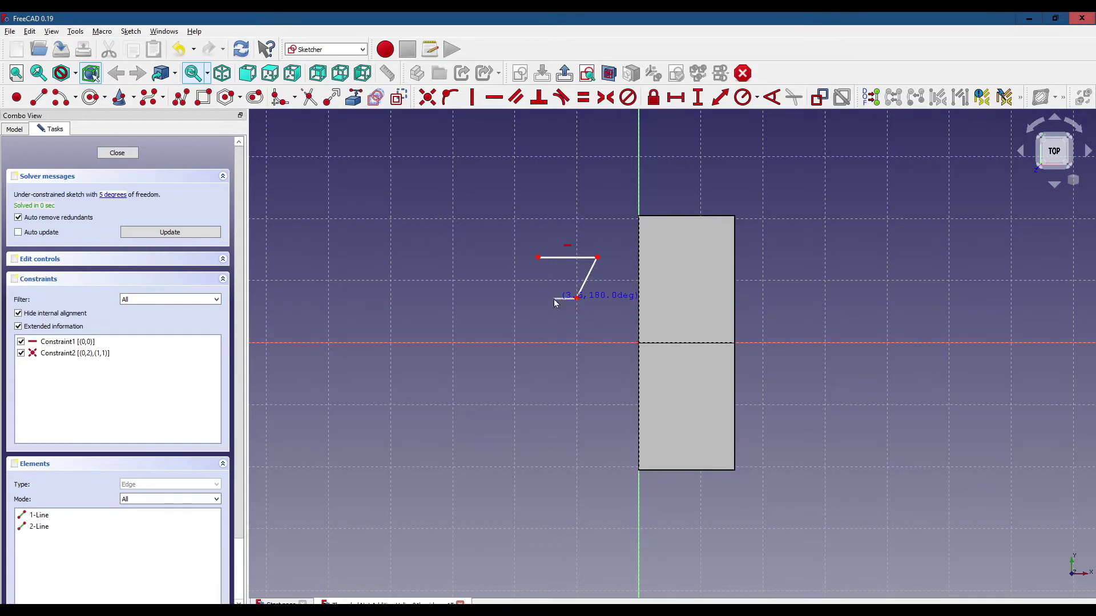
pyautogui.click(553, 298)
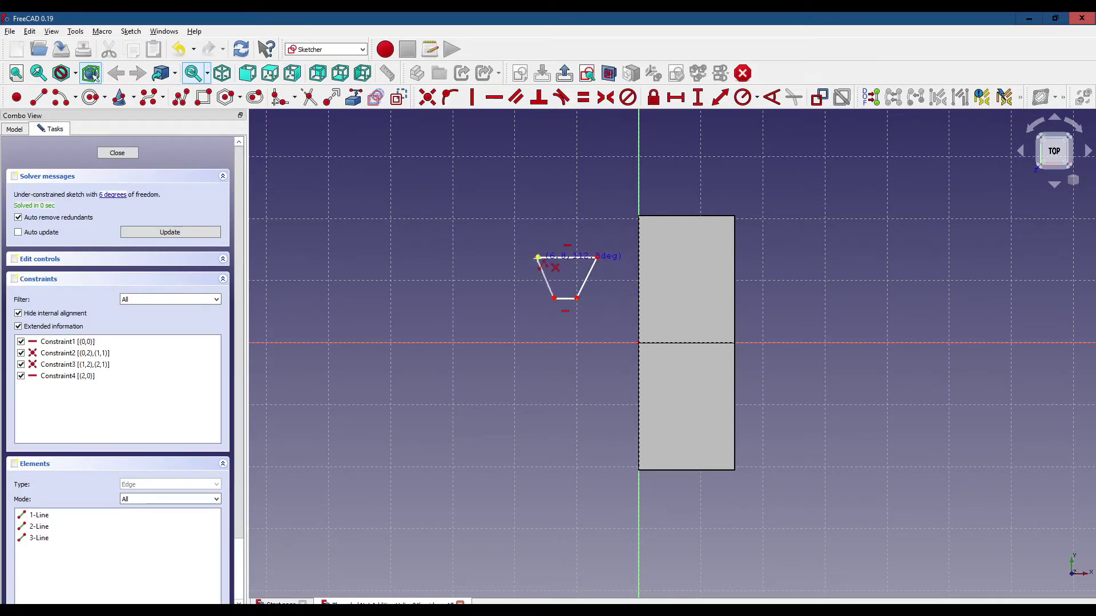
pyautogui.click(537, 258)
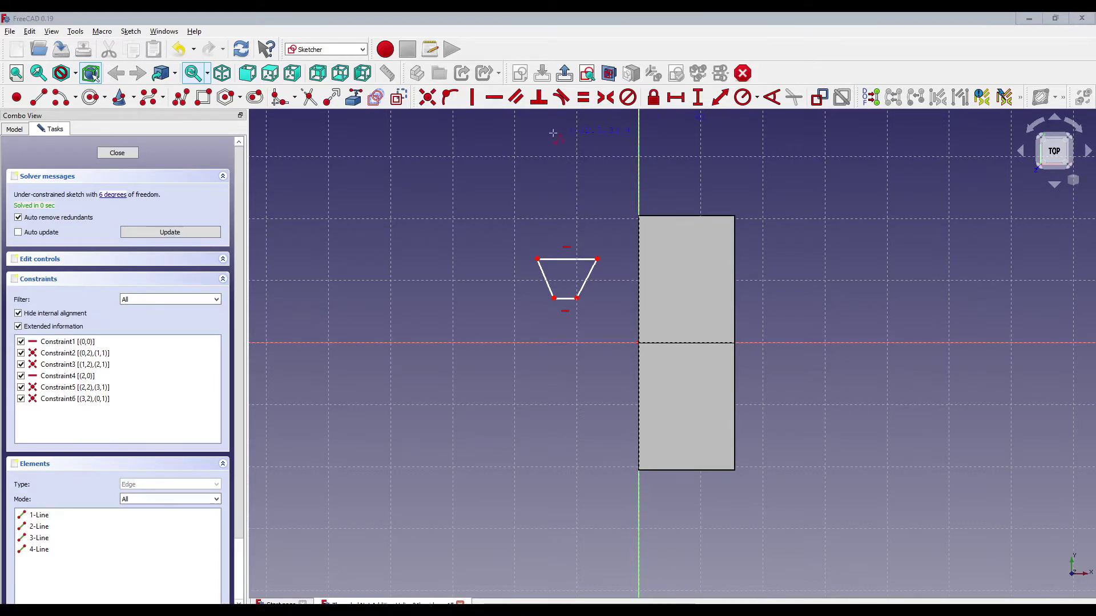
# Constrain the two slanted sides of the trapezoid profile to equal length.
pyautogui.click(542, 276)
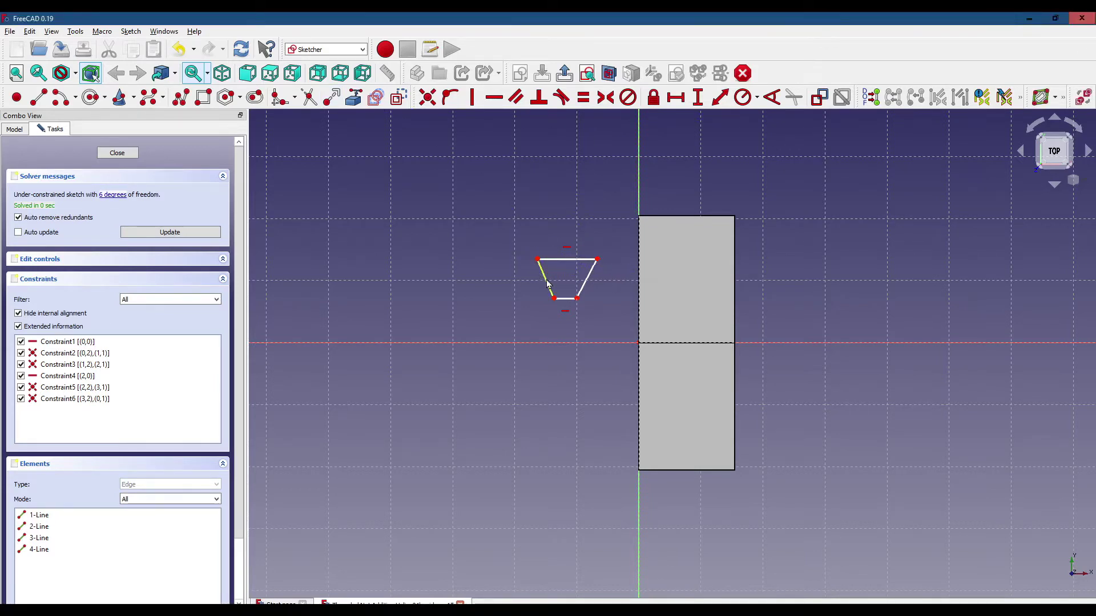
pyautogui.click(545, 284)
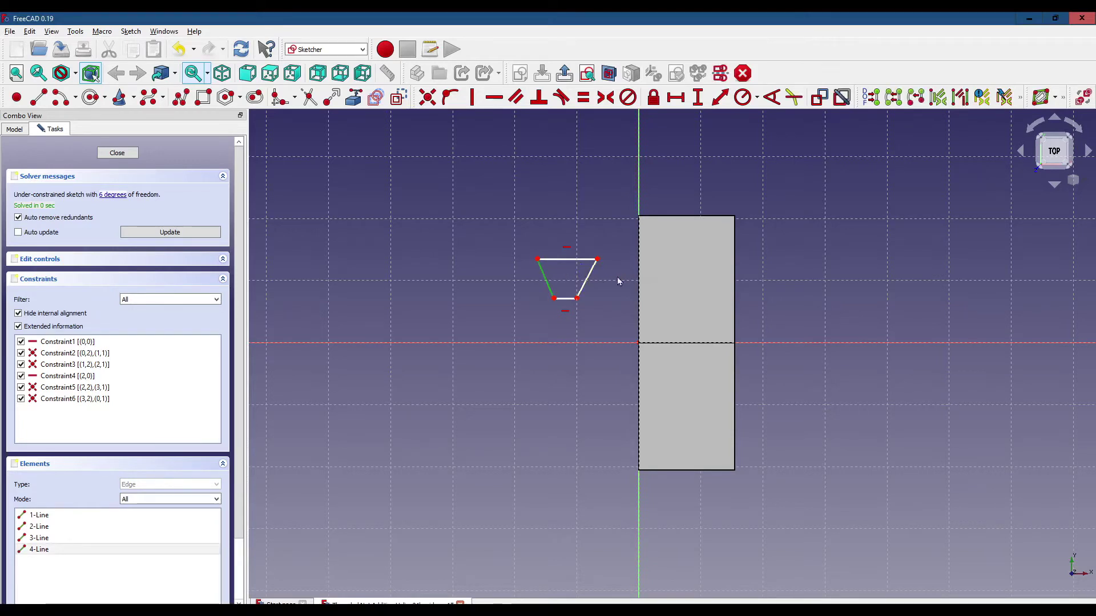
pyautogui.click(589, 284)
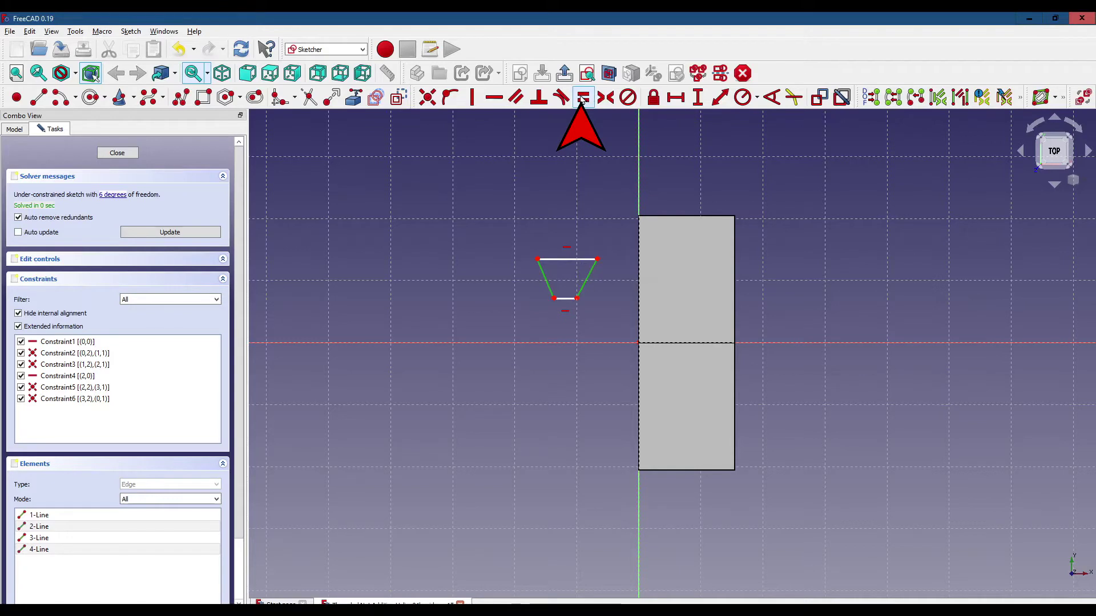
pyautogui.click(582, 98)
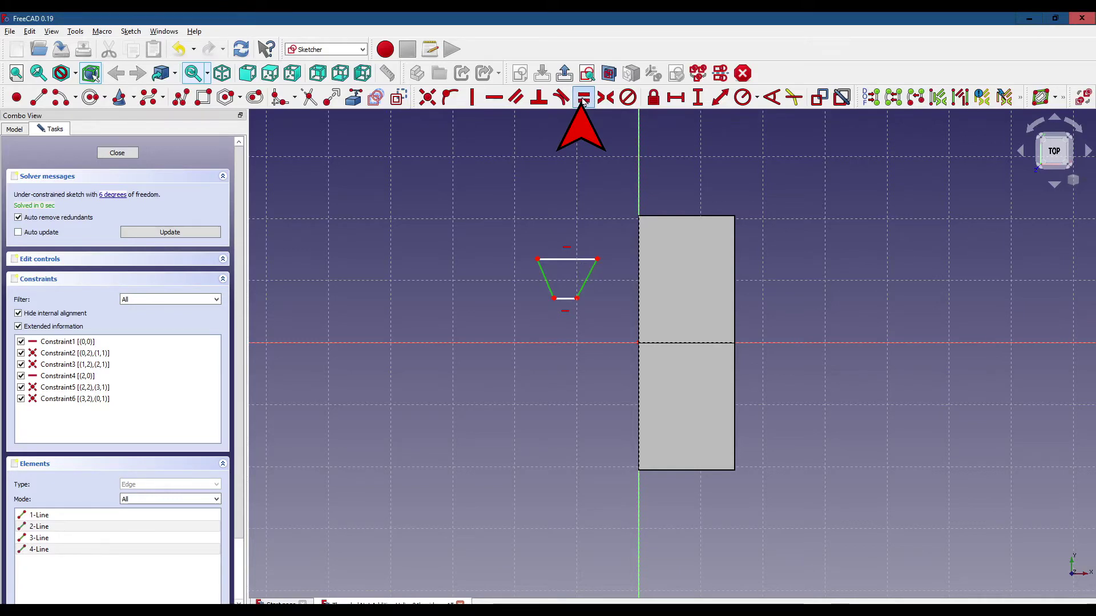
# Constrain the trapezoid's top edge to a horizontal length of 0.125 inch and move the dimension label clear of the profile.
pyautogui.click(562, 259)
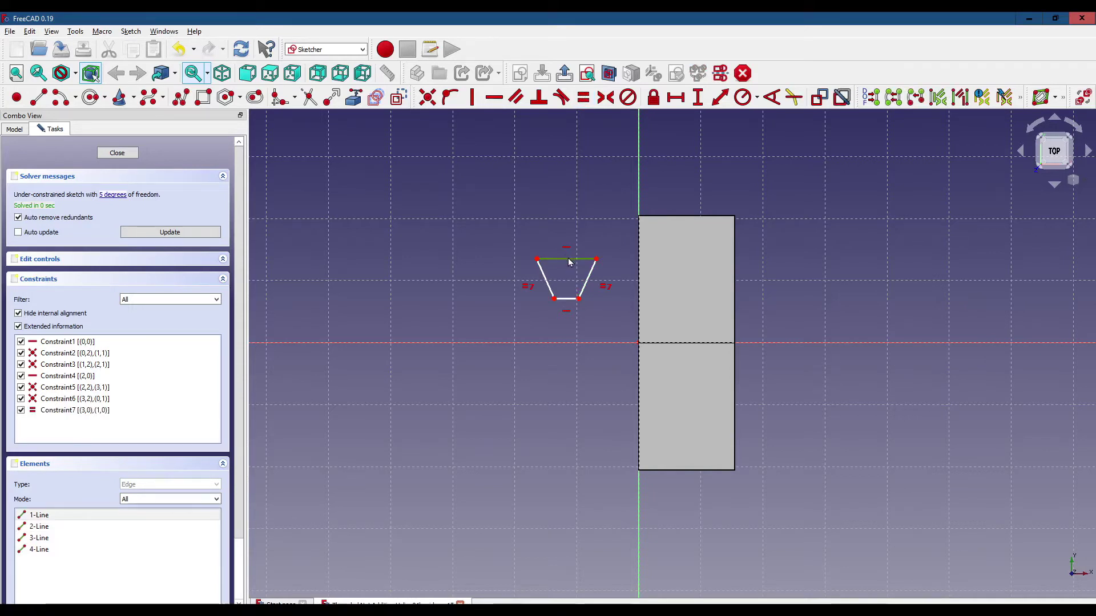
pyautogui.click(674, 101)
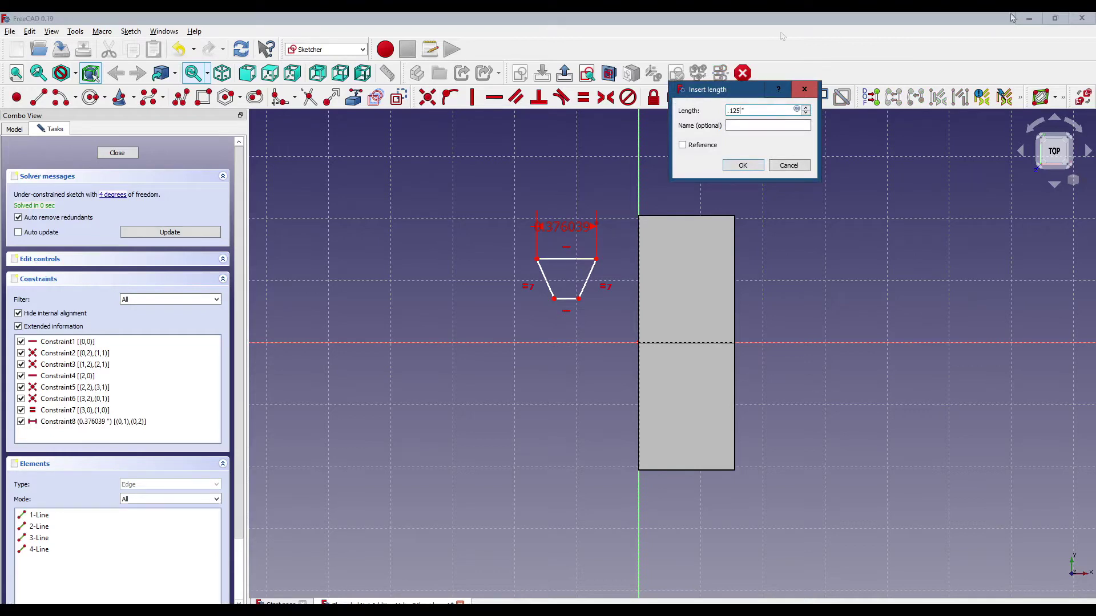
pyautogui.click(742, 165)
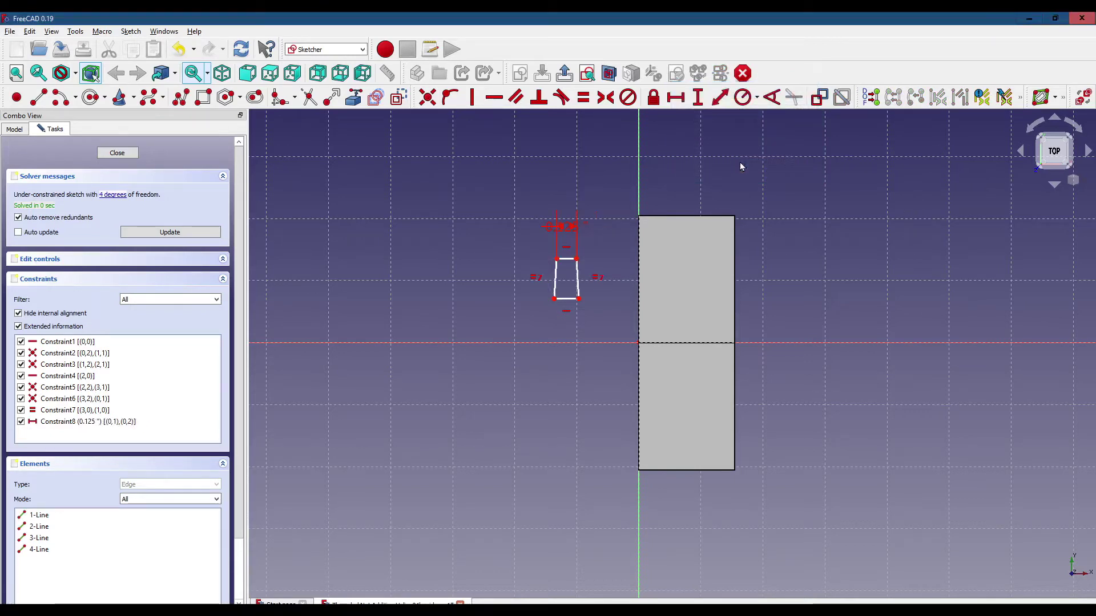
pyautogui.scroll(5, 568, 299)
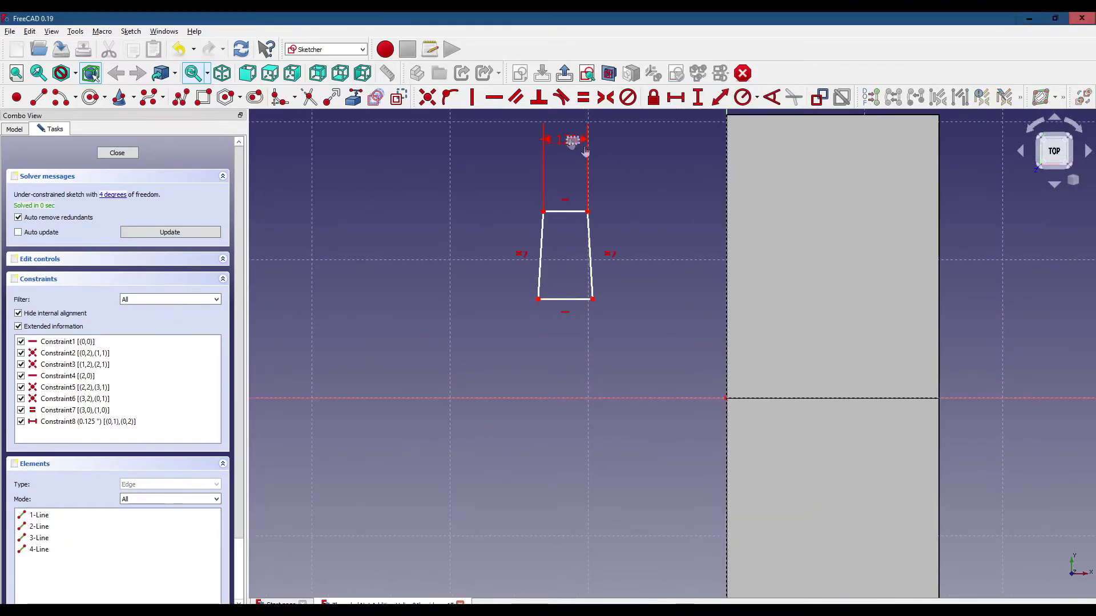
pyautogui.moveTo(569, 141); pyautogui.dragTo(685, 165)
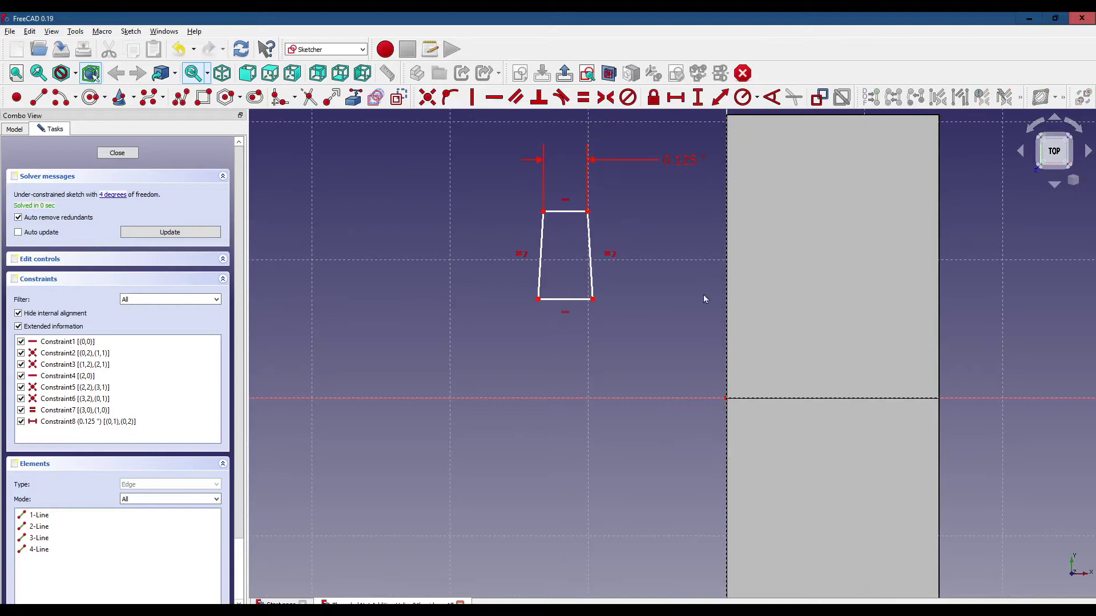
# Constrain the trapezoid's bottom edge to a horizontal length of .030 inch and place its dimension label below the profile.
pyautogui.click(565, 301)
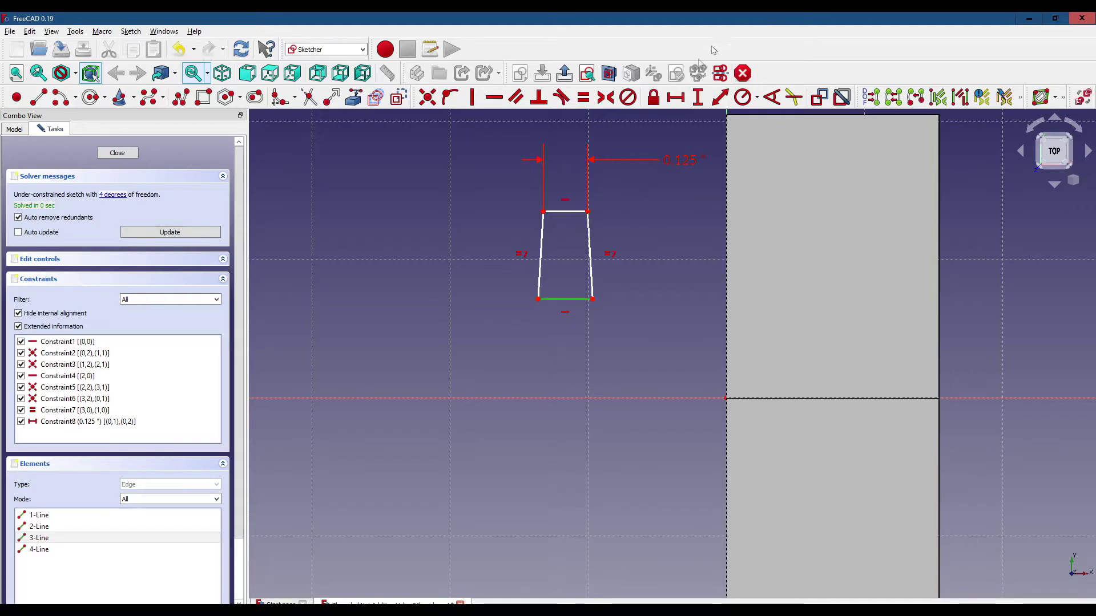
pyautogui.click(675, 97)
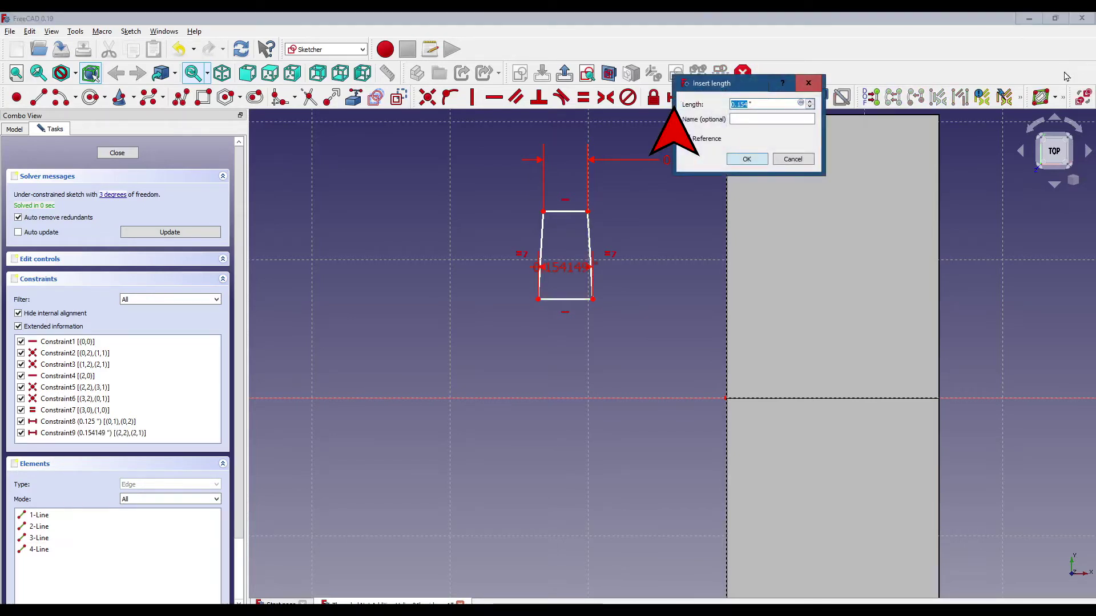
pyautogui.write('.030')
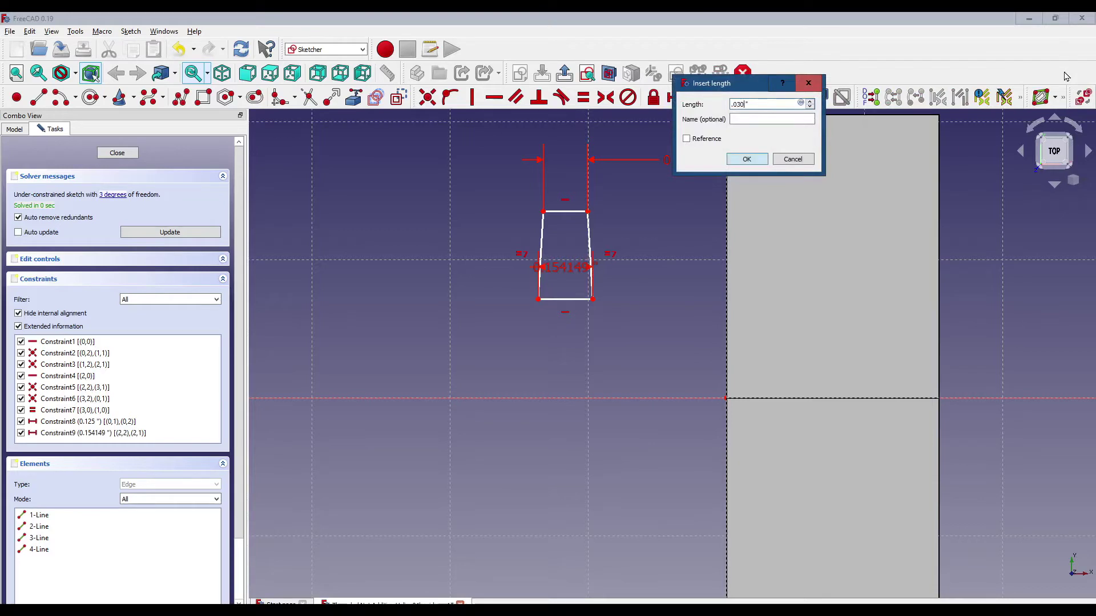
pyautogui.write(' inch')
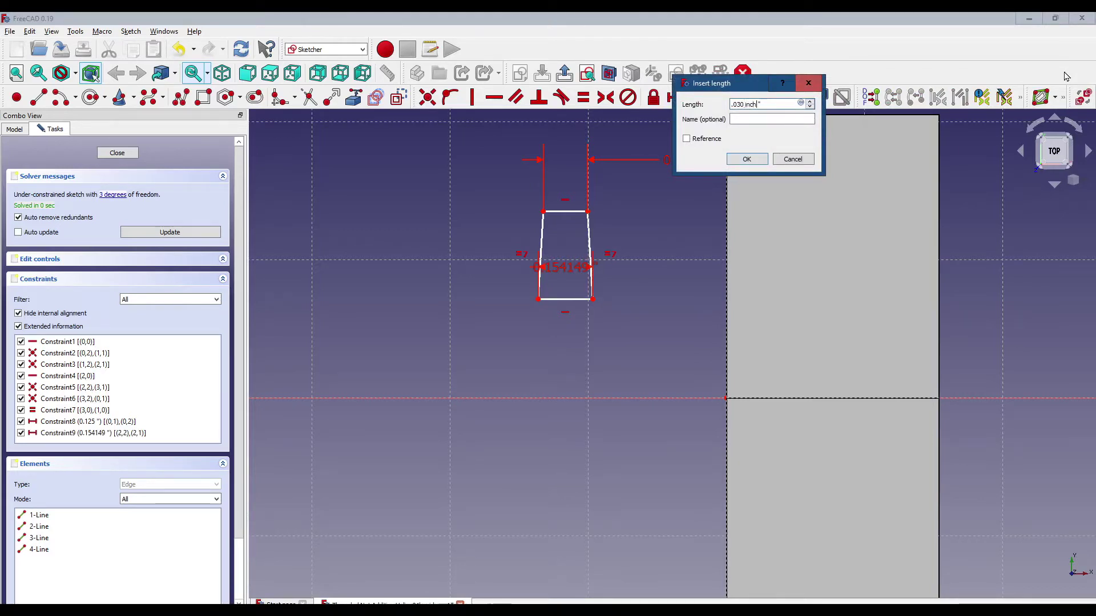
pyautogui.press('Return')
pyautogui.scroll(1, 767, 188)
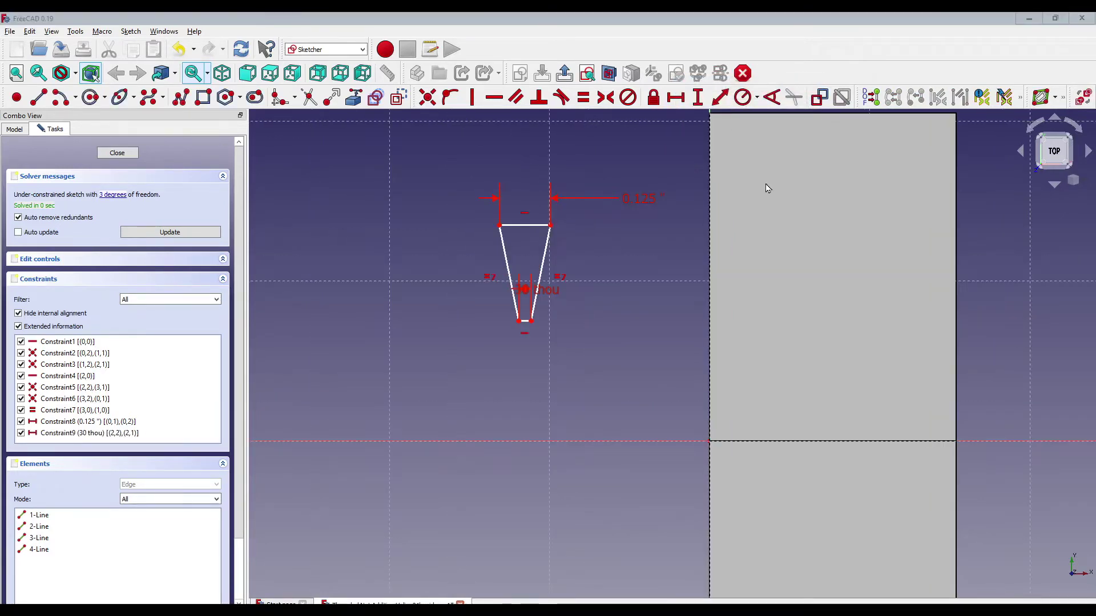
pyautogui.moveTo(547, 293)
pyautogui.mouseDown()
pyautogui.moveTo(549, 364)
pyautogui.moveTo(592, 357)
pyautogui.mouseUp()
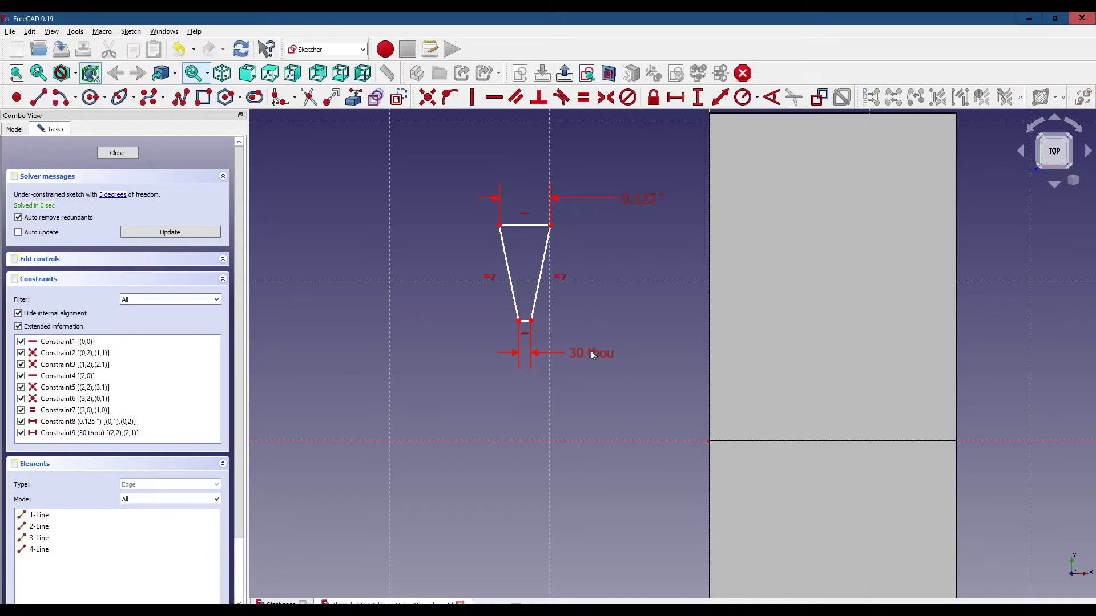
# Constrain the vertical distance between the trapezoid's left corner points to .120 inch and move the dimension label below the profile's height.
pyautogui.click(519, 322)
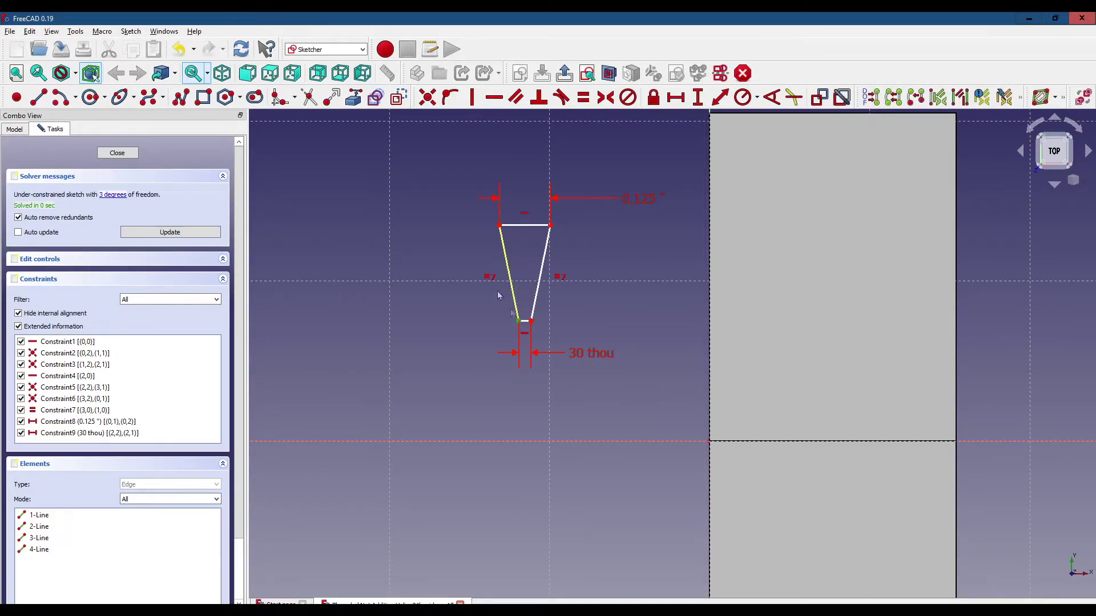
pyautogui.click(499, 226)
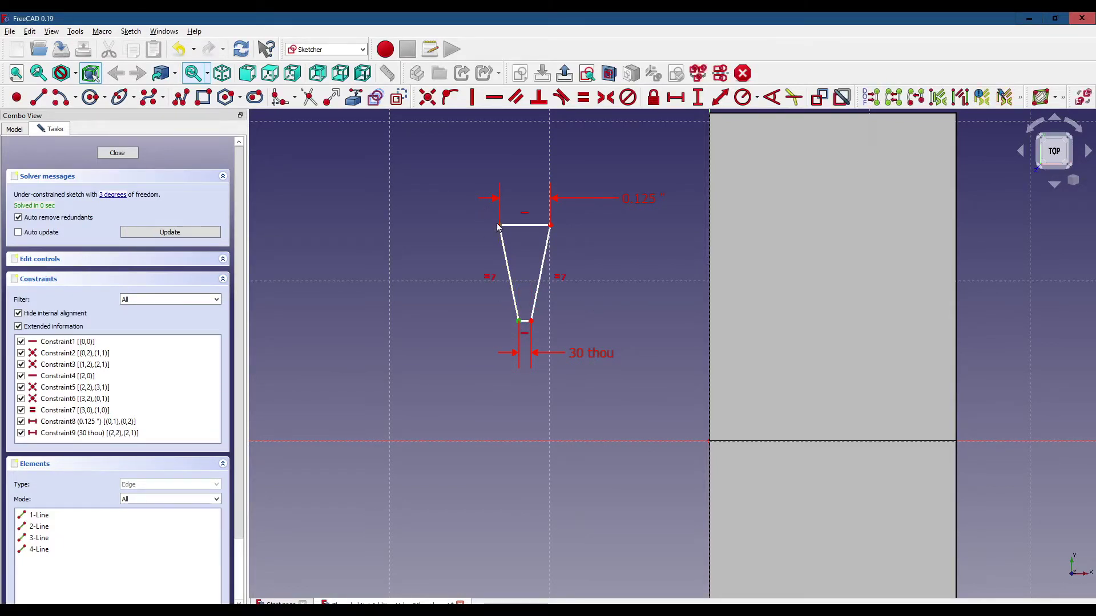
pyautogui.click(698, 98)
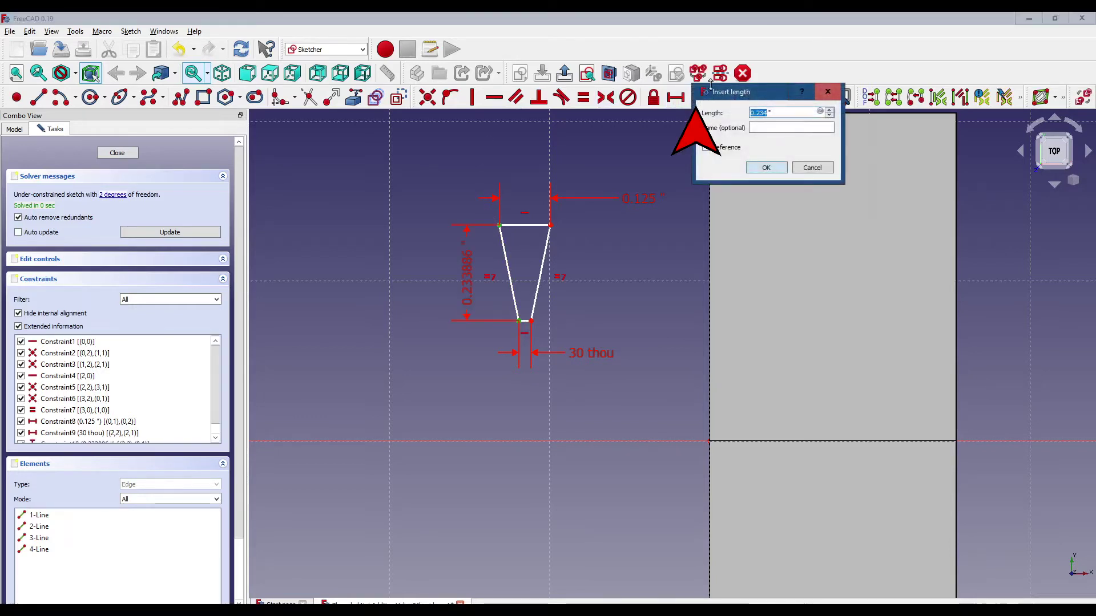
pyautogui.write('.')
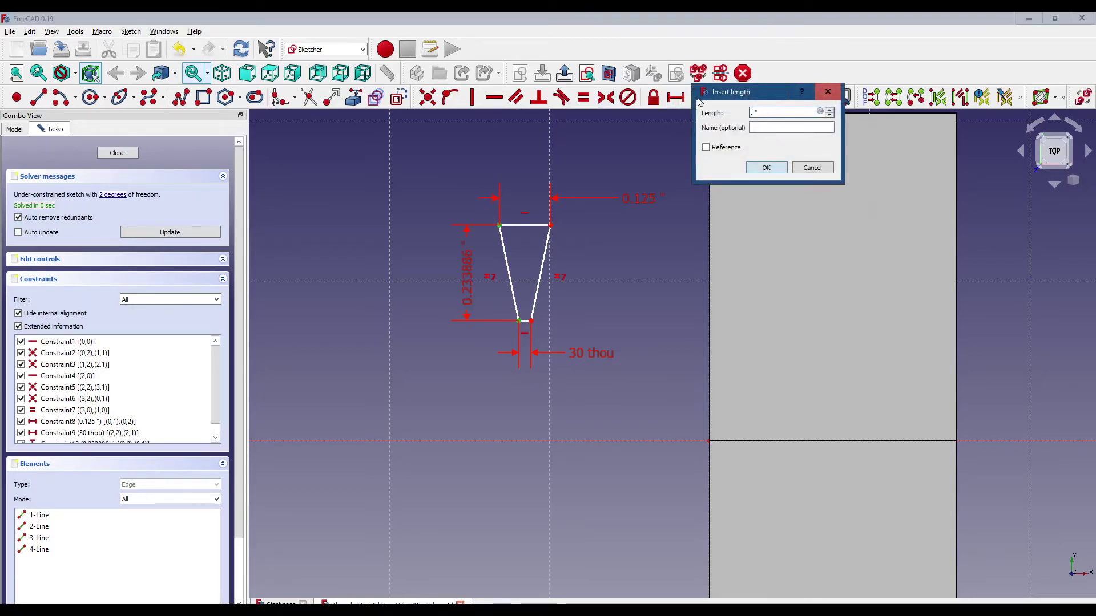
pyautogui.write('120 inch')
pyautogui.press('Return')
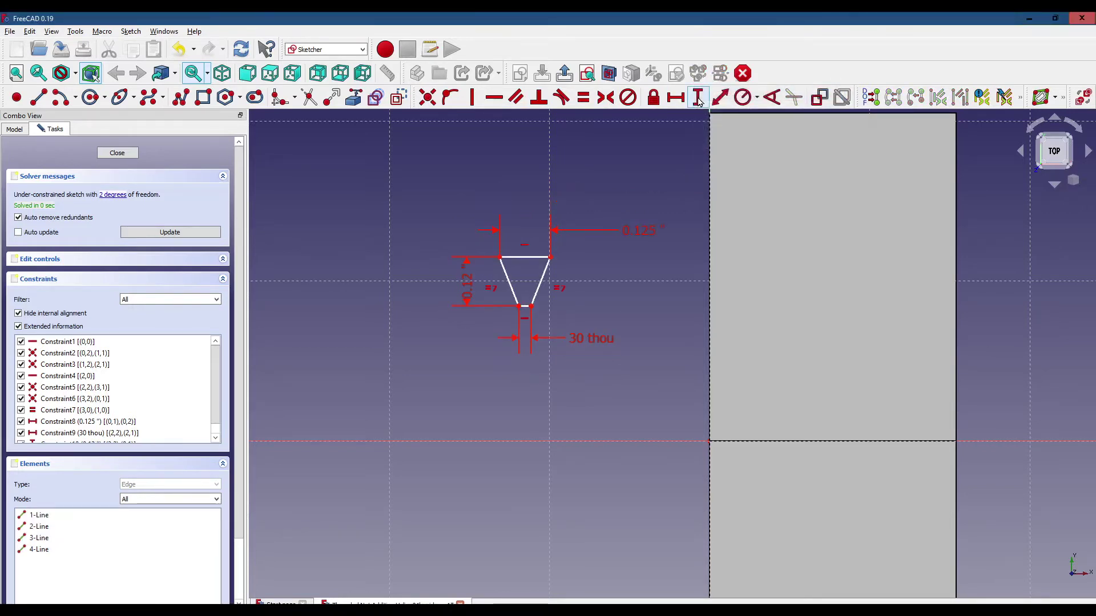
pyautogui.moveTo(468, 285); pyautogui.dragTo(472, 374)
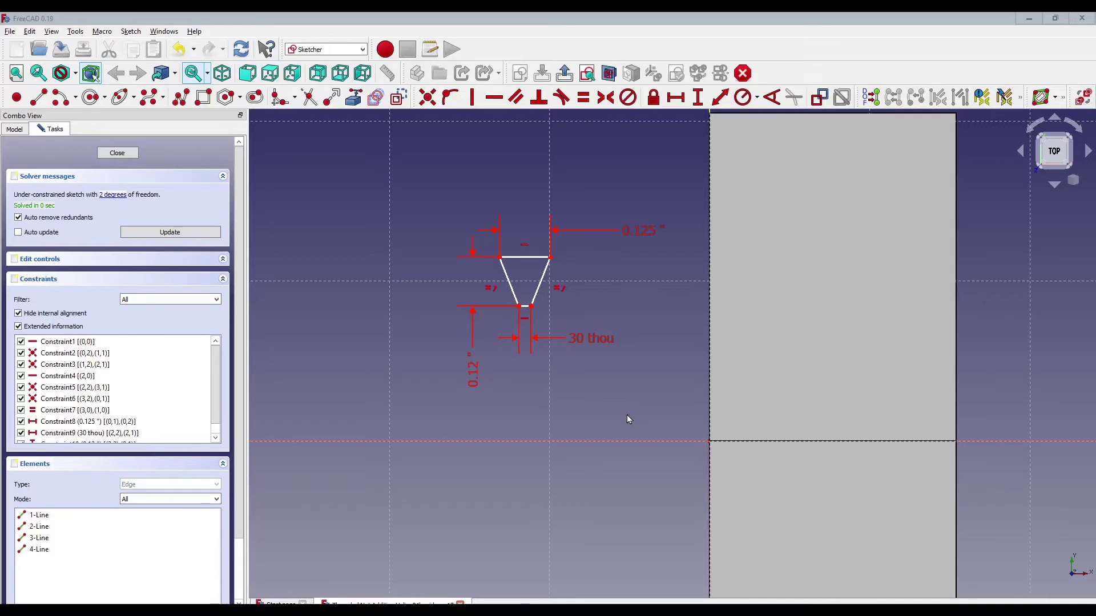
# Change the 3D view background in the display preferences from a gradient to a simple black color (#000000).
pyautogui.click(29, 33)
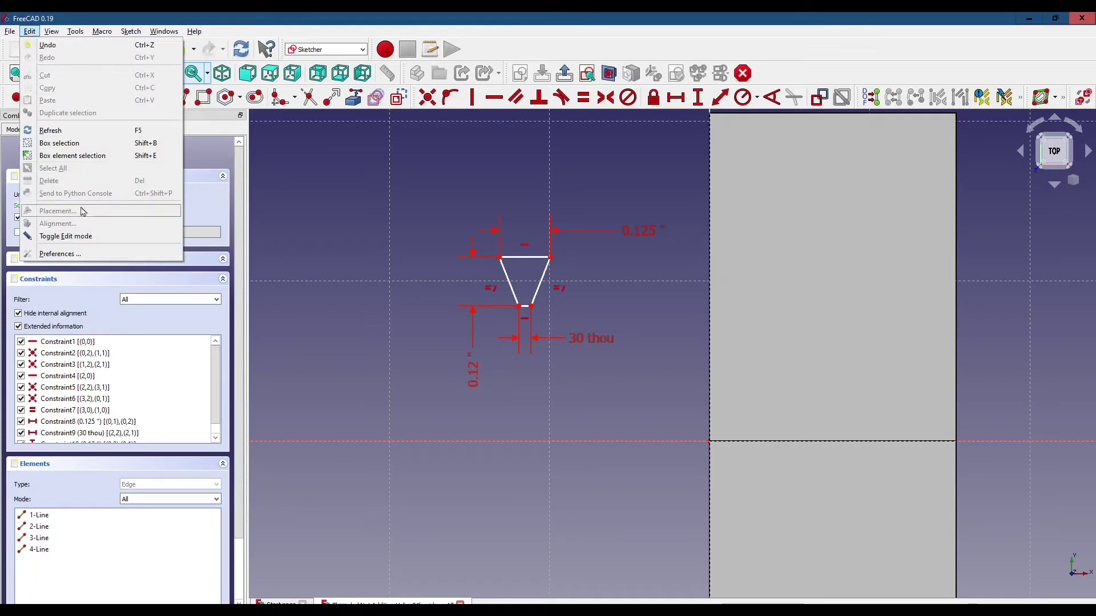
pyautogui.click(67, 254)
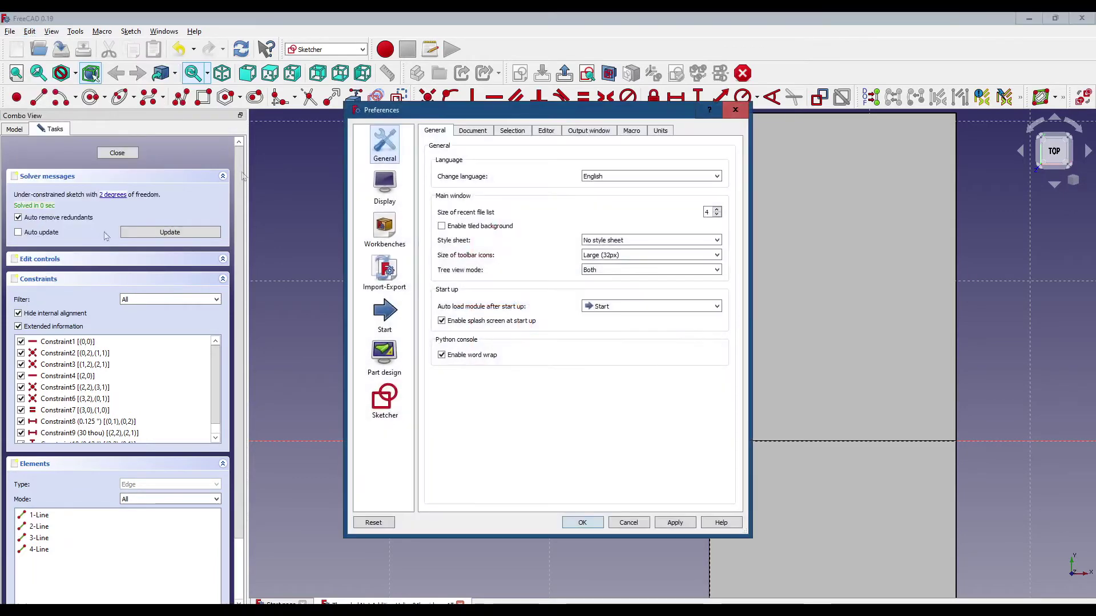
pyautogui.click(387, 184)
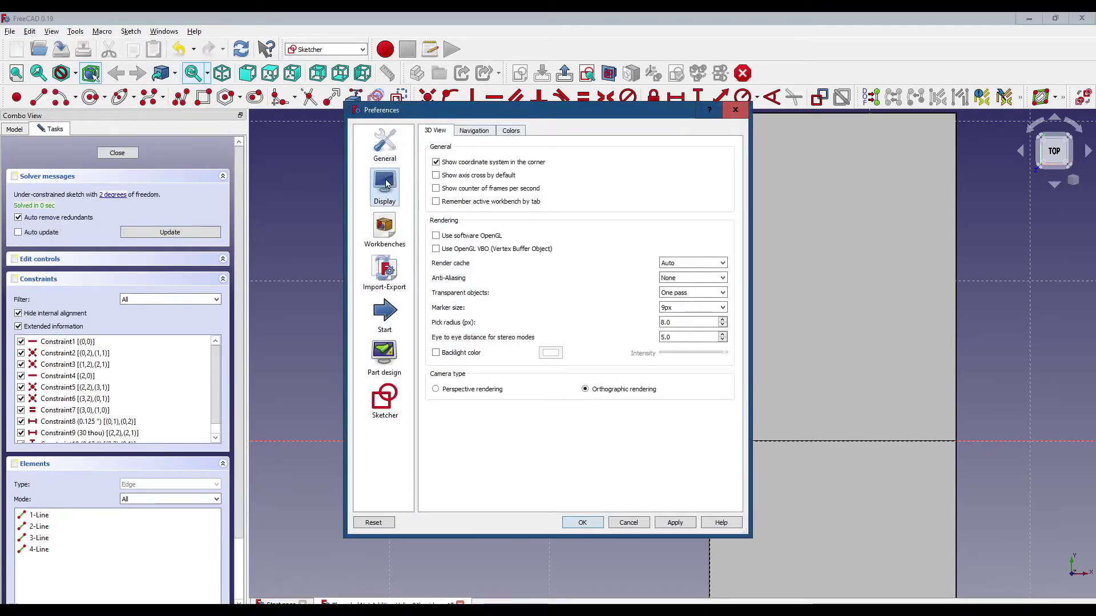
pyautogui.click(511, 131)
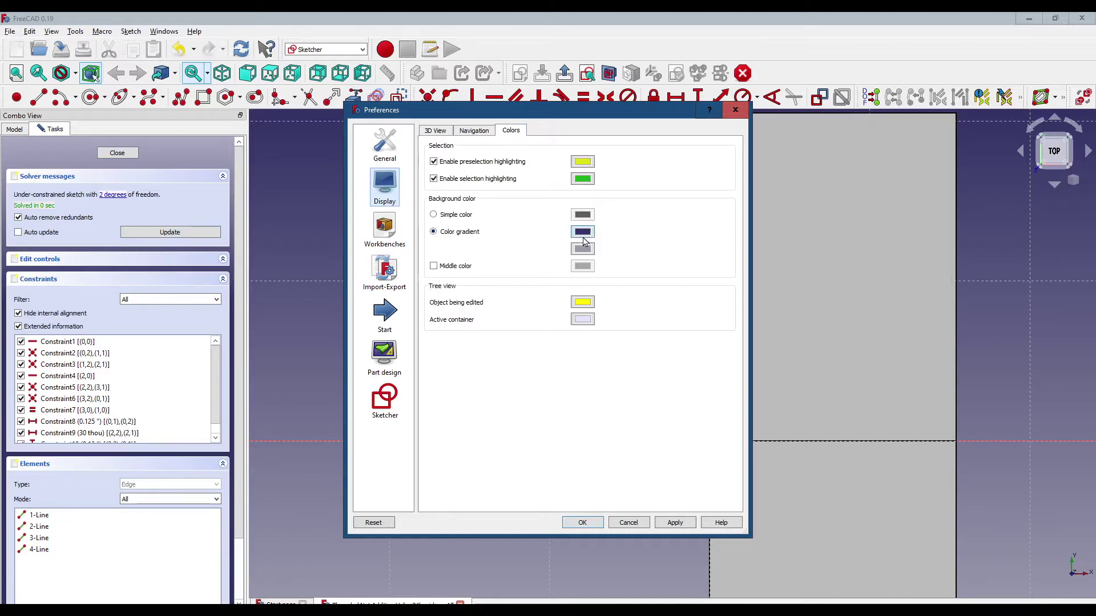
pyautogui.click(434, 215)
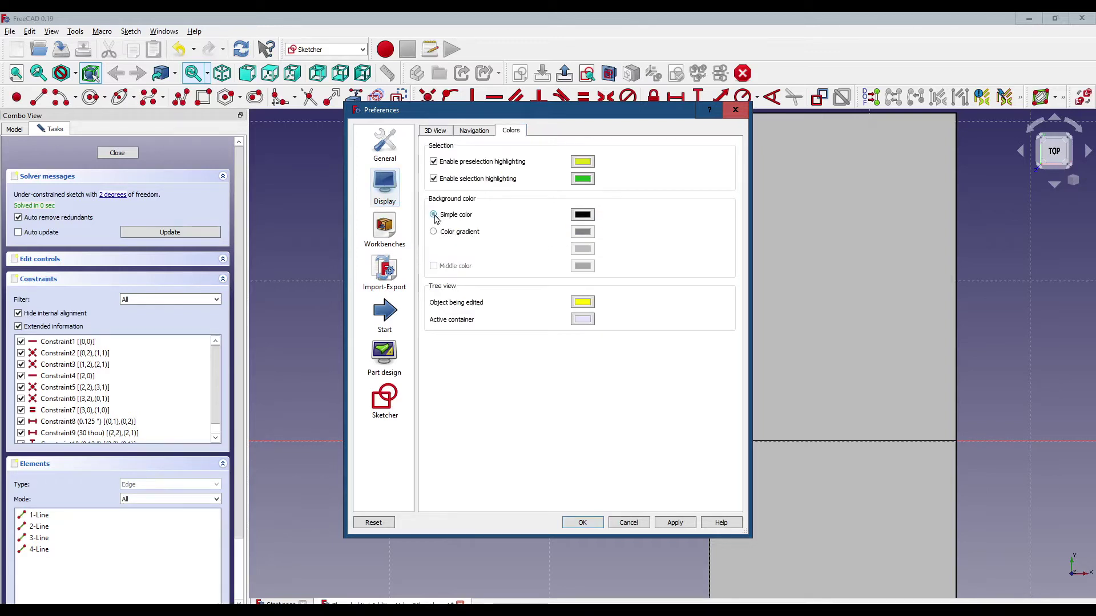
pyautogui.click(583, 215)
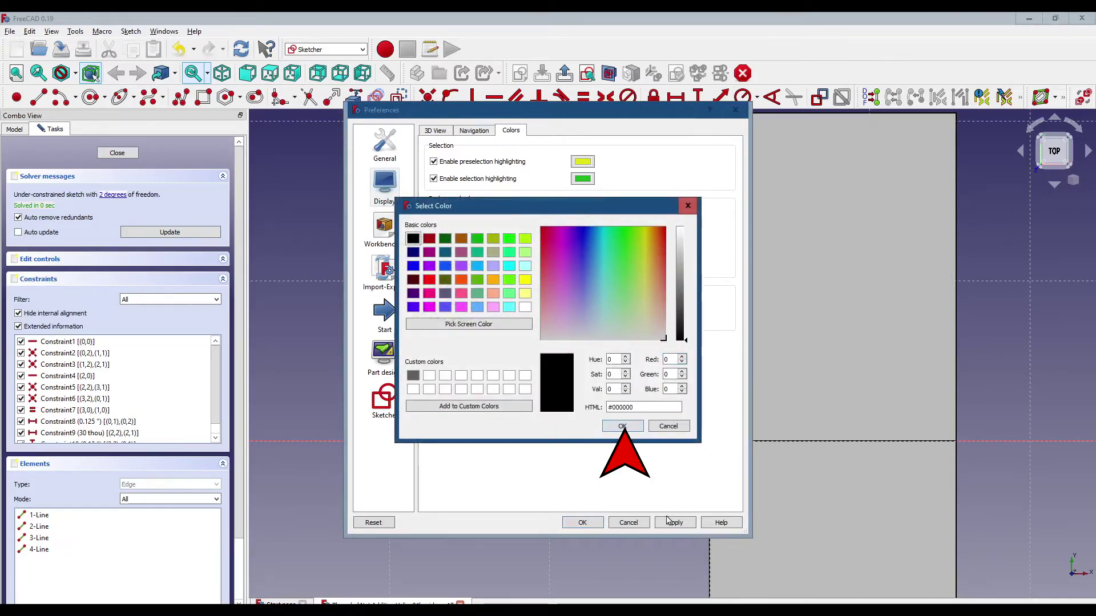
pyautogui.click(622, 427)
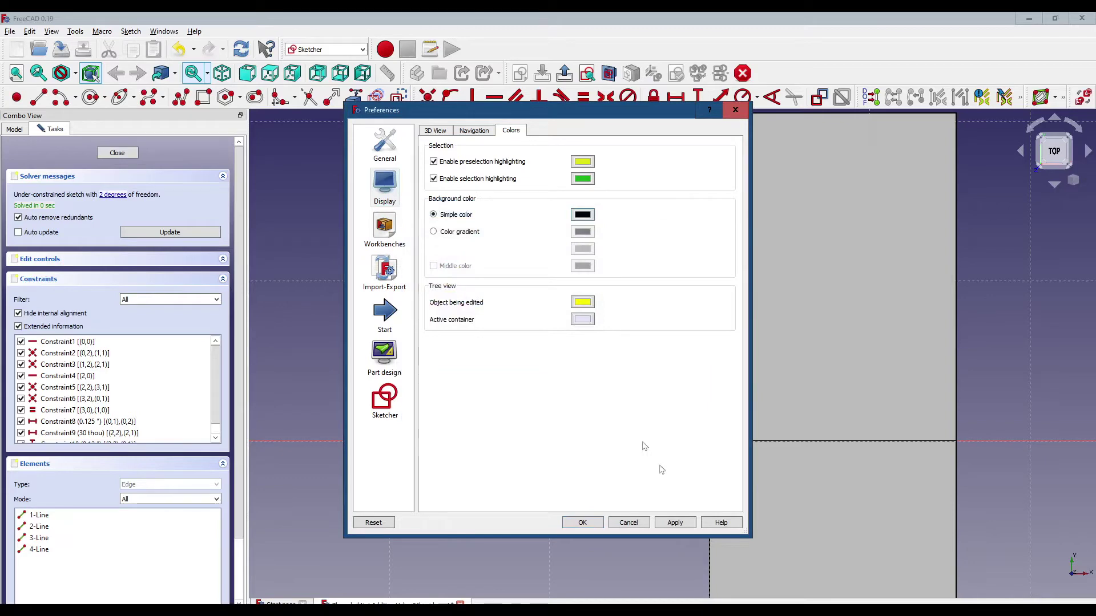
pyautogui.click(582, 523)
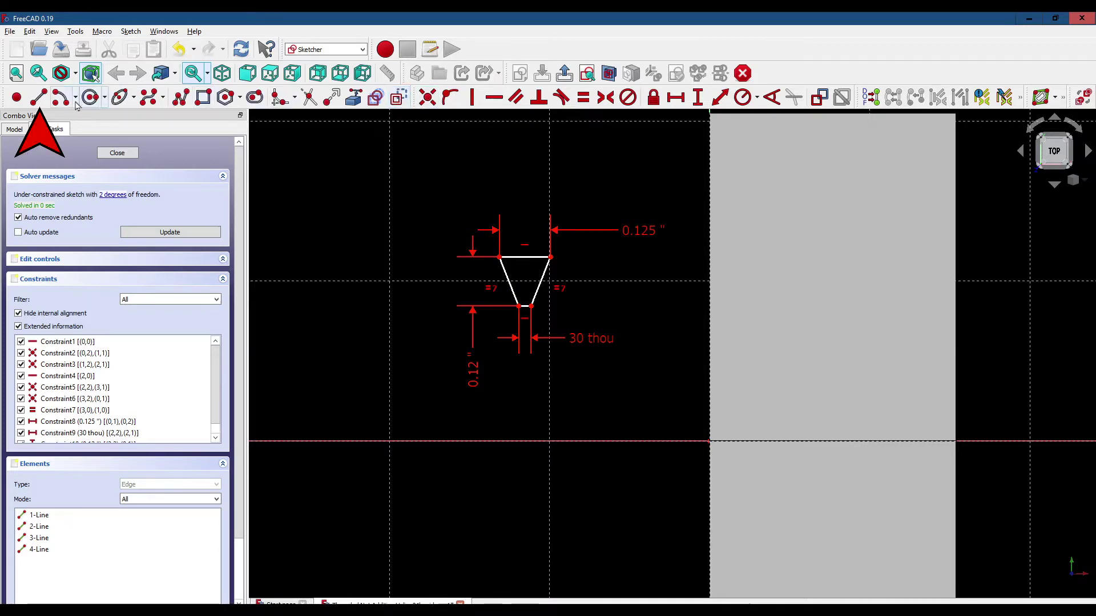
# Draw a short horizontal construction line to the left of the trapezoid, near its top edge.
pyautogui.click(38, 98)
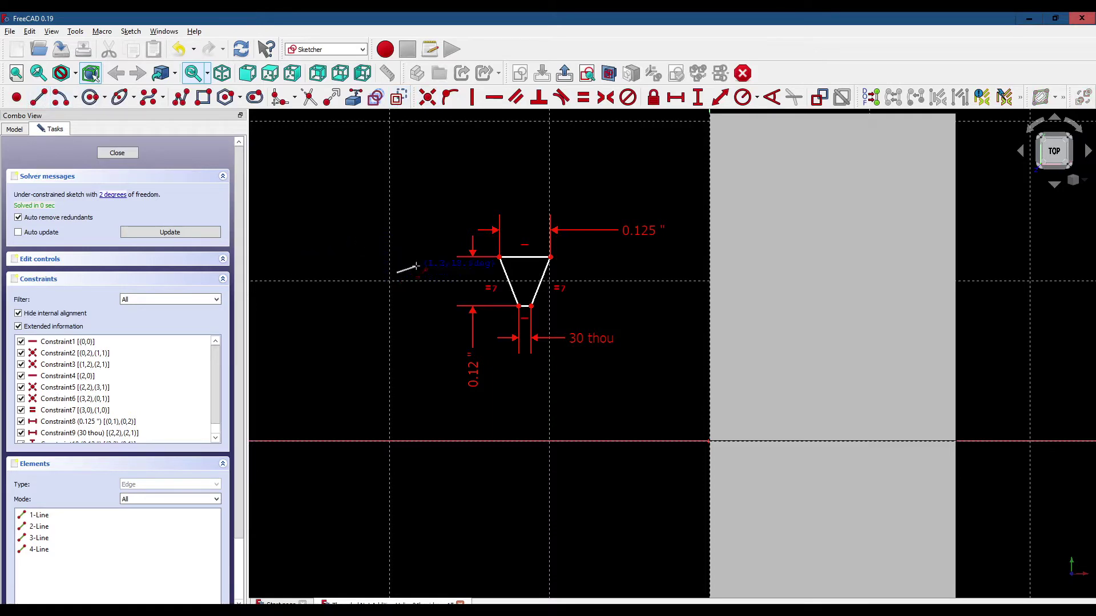
pyautogui.click(459, 273)
pyautogui.rightClick(379, 277)
# Constrain the vertical distance between the construction line's right endpoint and the trapezoid's upper-left corner to 14.5 thou, placing the dimension label above the line.
pyautogui.click(460, 272)
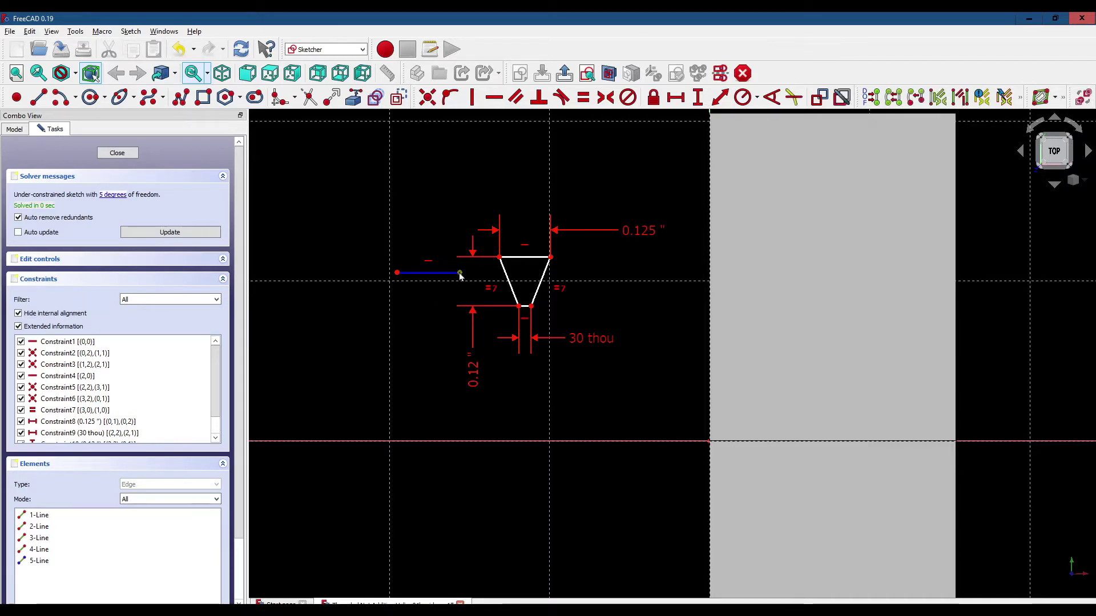
pyautogui.click(500, 257)
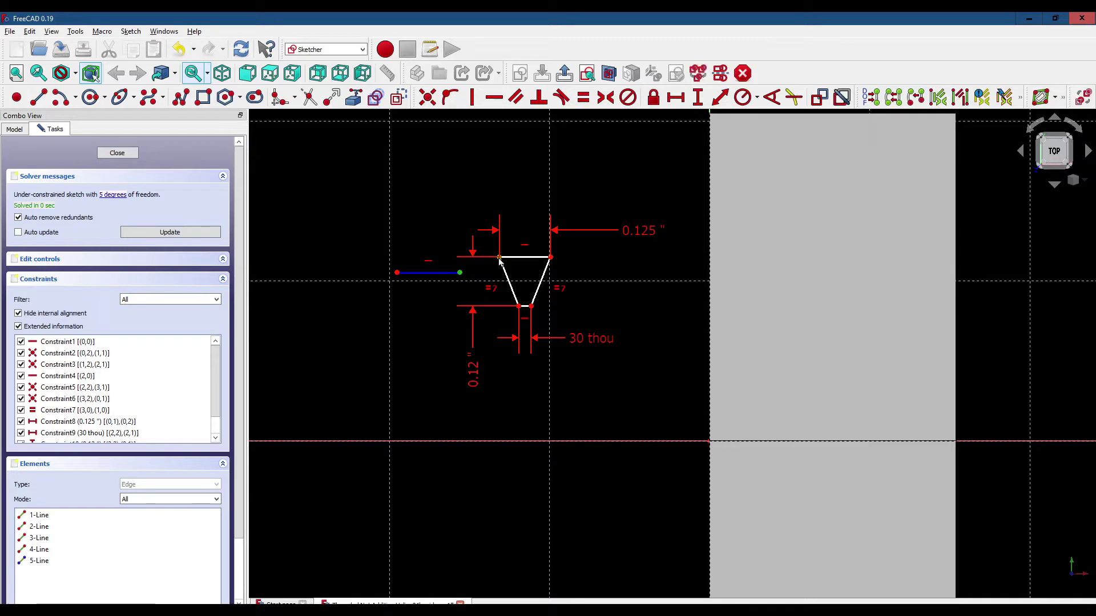
pyautogui.click(698, 98)
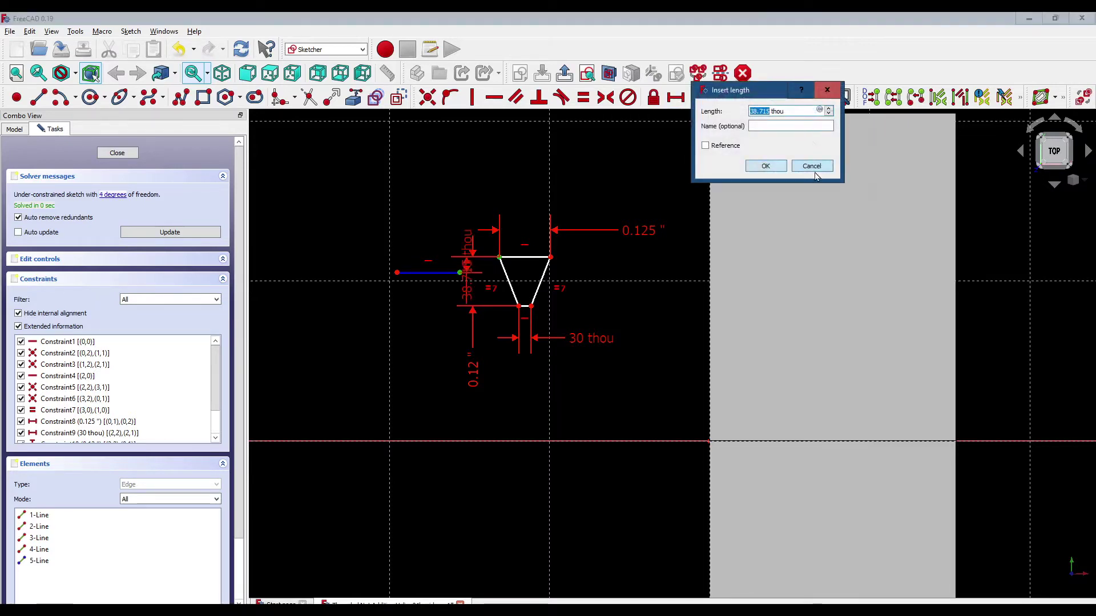
pyautogui.write('14.5')
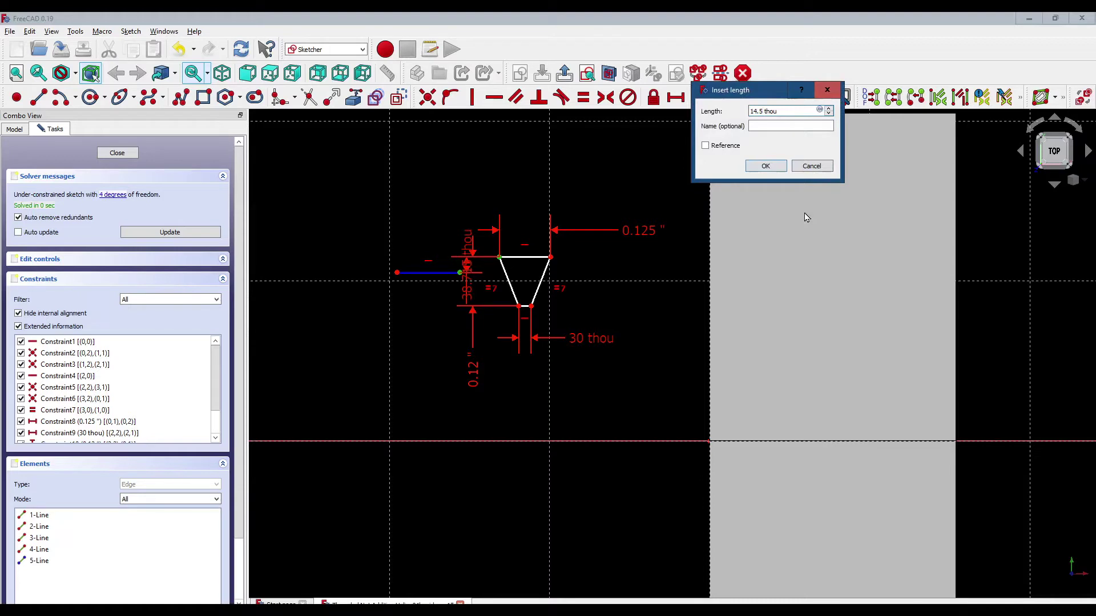
pyautogui.press('Tab')
pyautogui.click(767, 166)
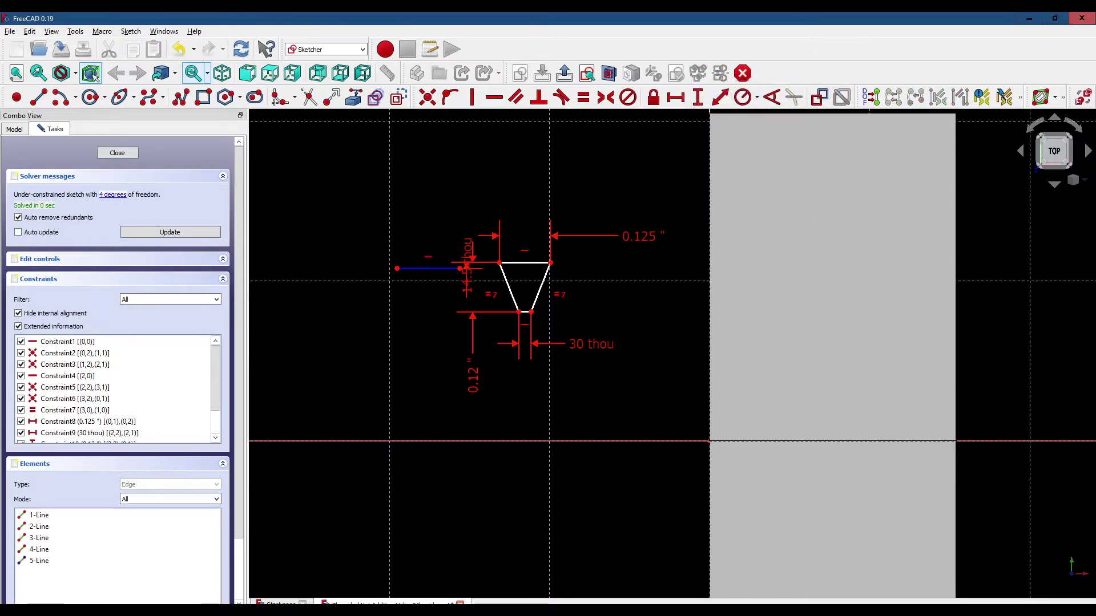
pyautogui.scroll(-1, 306, 112)
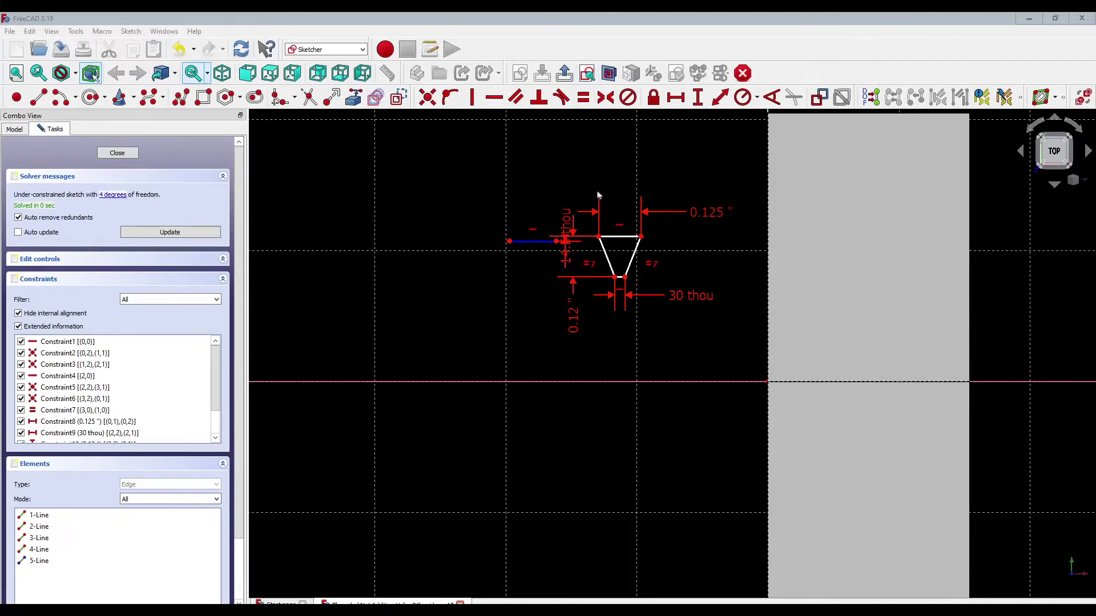
pyautogui.moveTo(568, 221); pyautogui.dragTo(550, 191)
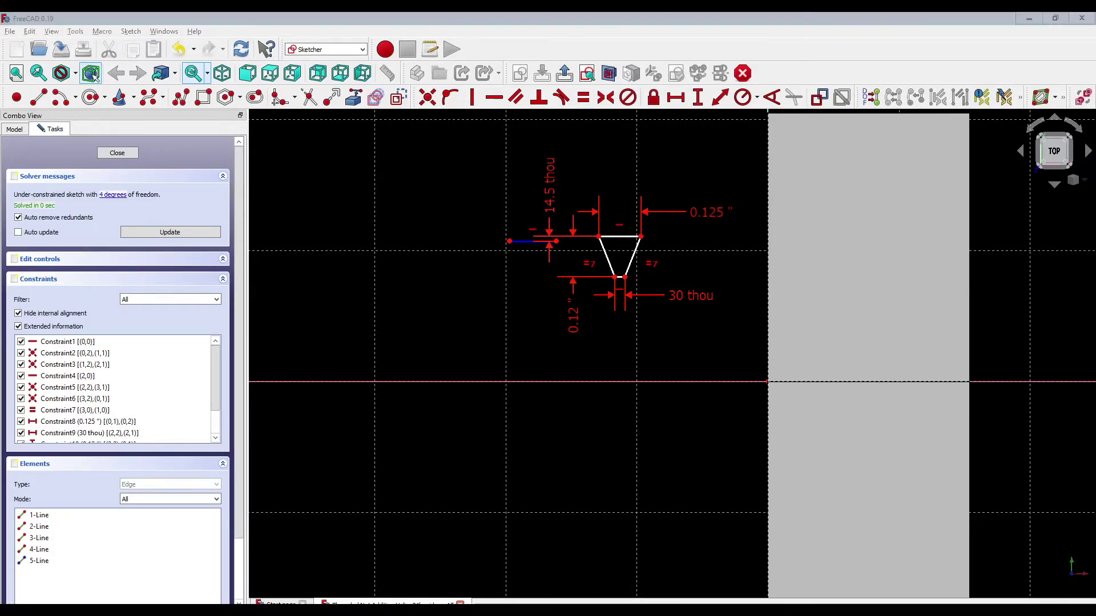
# Extend the construction line's left end away from the trapezoid and raise the 14.5 thou dimension label.
pyautogui.click(508, 243)
pyautogui.moveTo(509, 243); pyautogui.dragTo(464, 241)
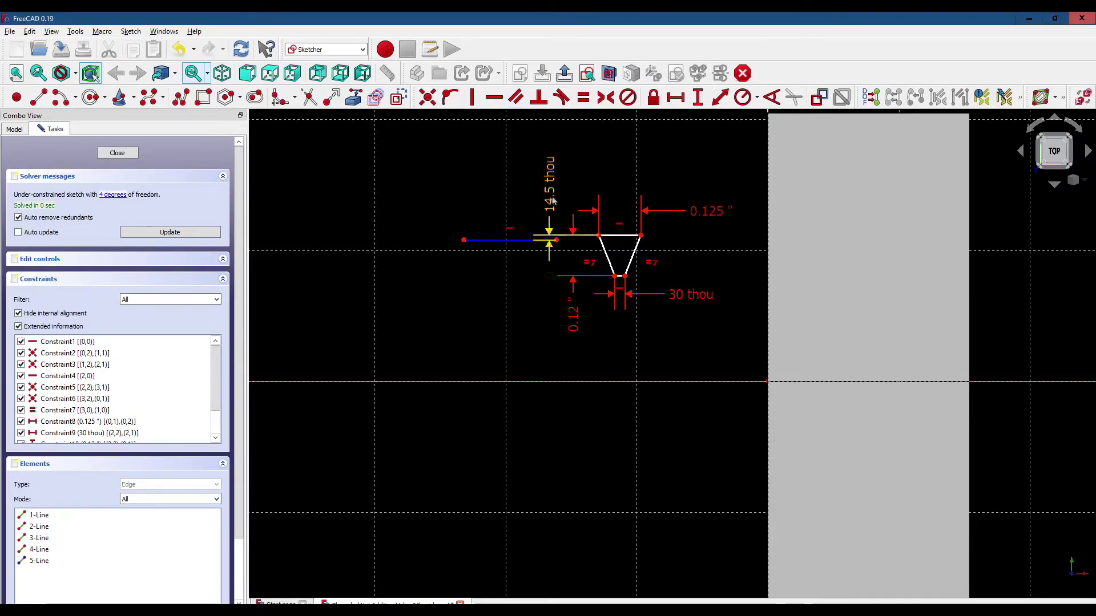
pyautogui.moveTo(548, 201); pyautogui.dragTo(542, 173)
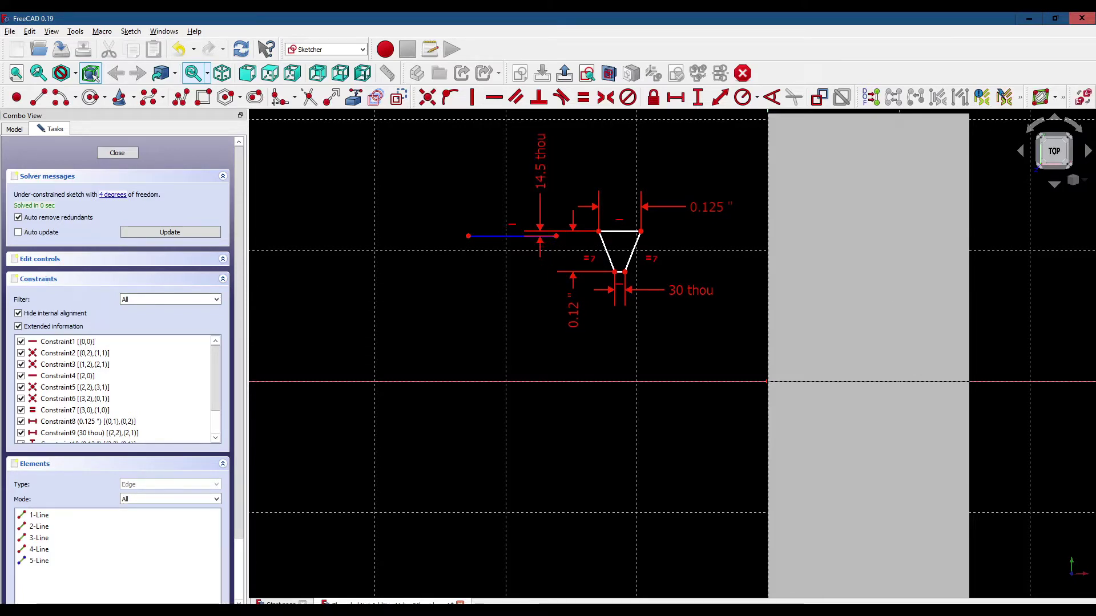
# Constrain the vertical distance between the construction line's left endpoint and the sketch origin to 0.5 inch.
pyautogui.click(470, 239)
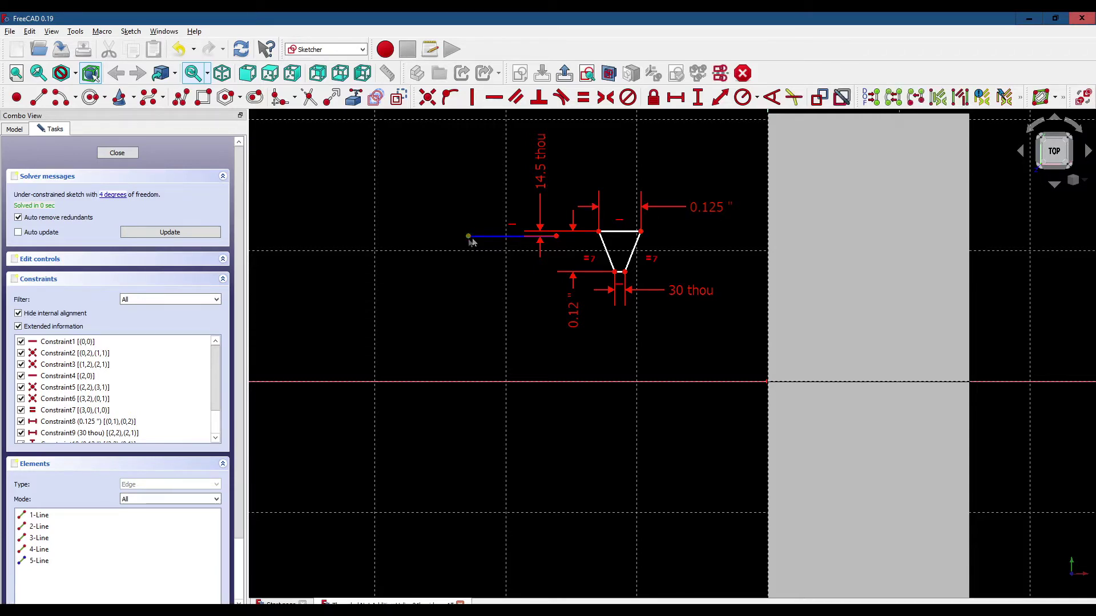
pyautogui.click(766, 381)
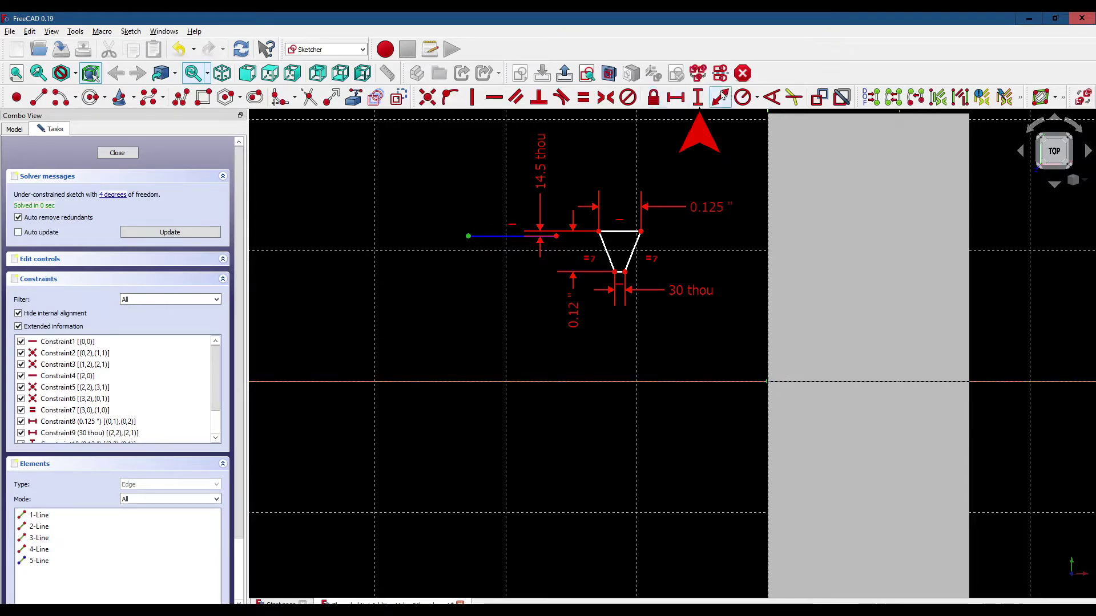
pyautogui.click(697, 97)
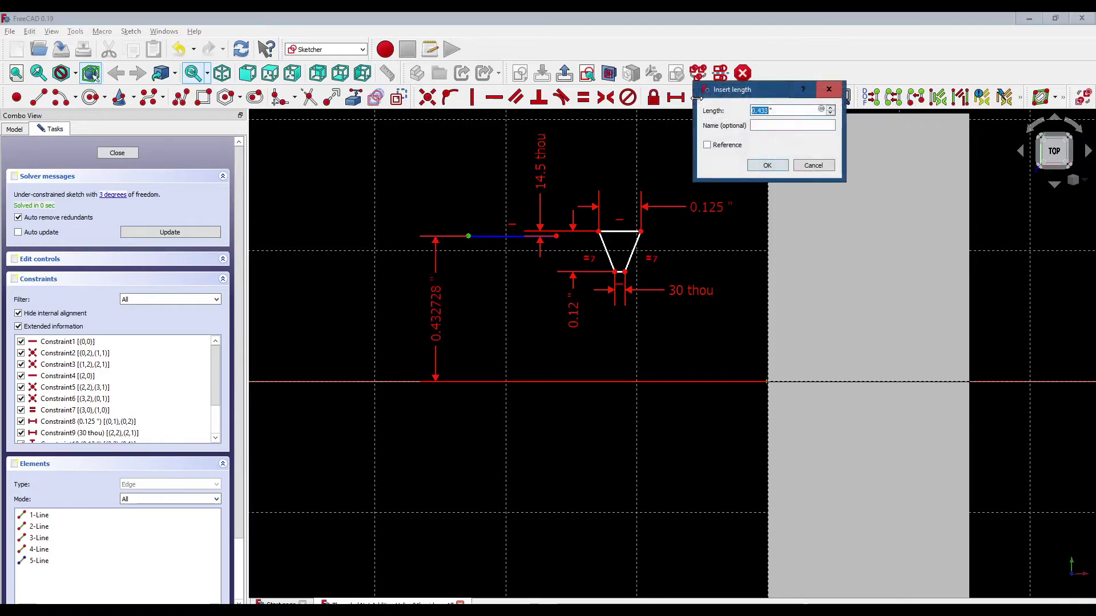
pyautogui.write('0.5')
pyautogui.press('Return')
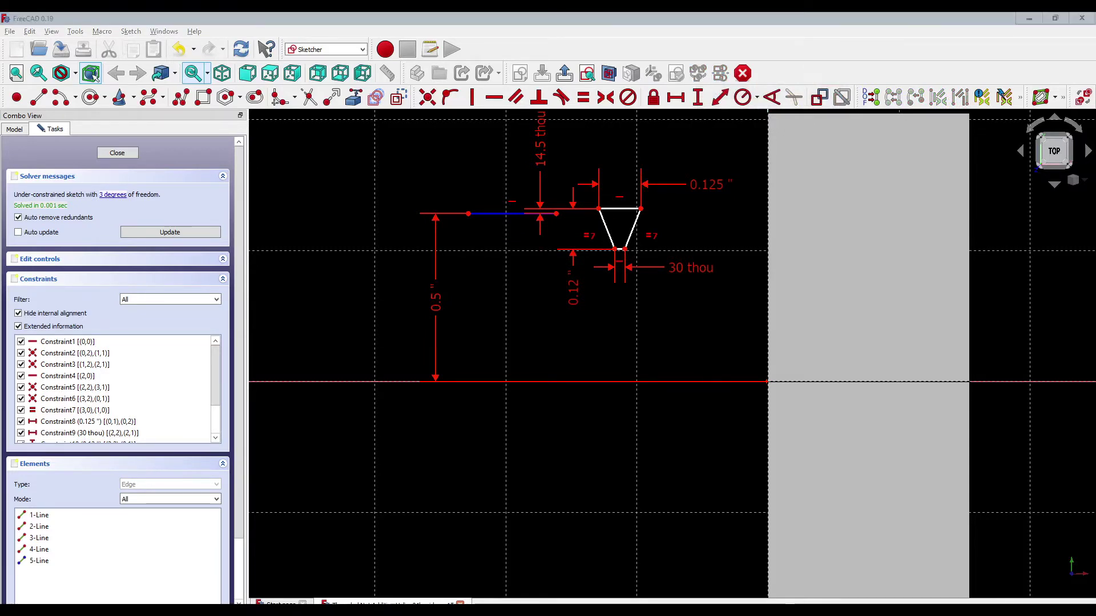
# Constrain the horizontal distance from the trapezoid's upper-right corner to the origin to 0.1 inch and move its label up beside the profile.
pyautogui.click(641, 211)
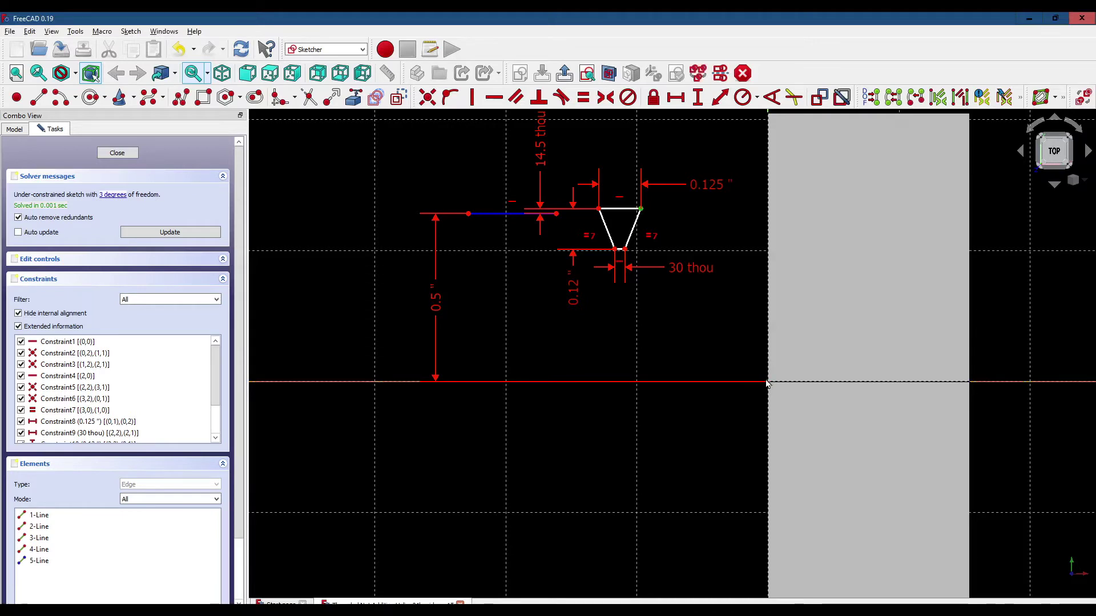
pyautogui.click(674, 99)
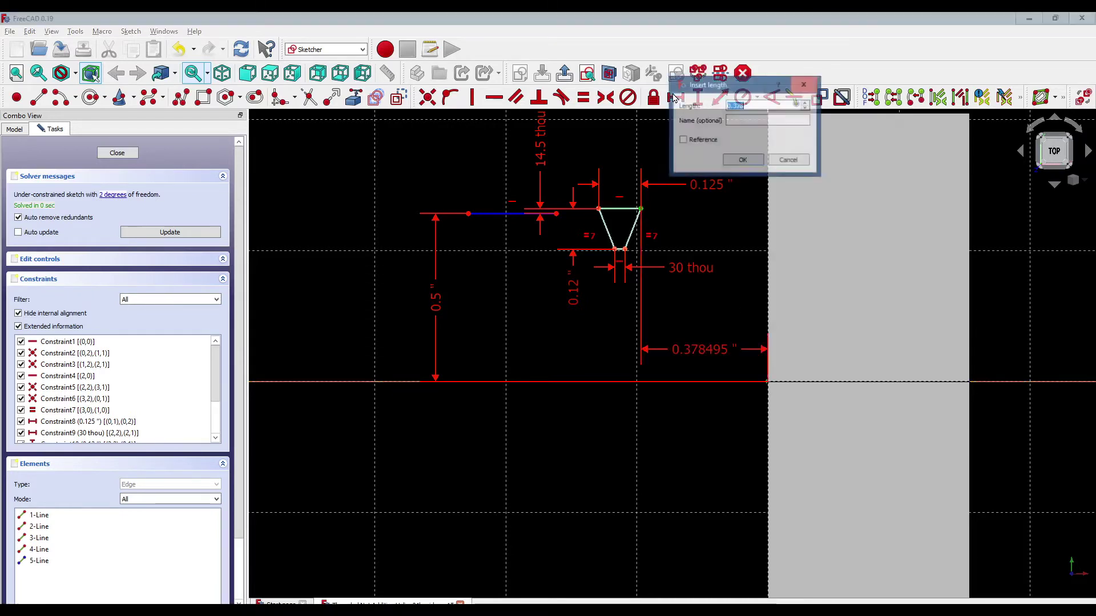
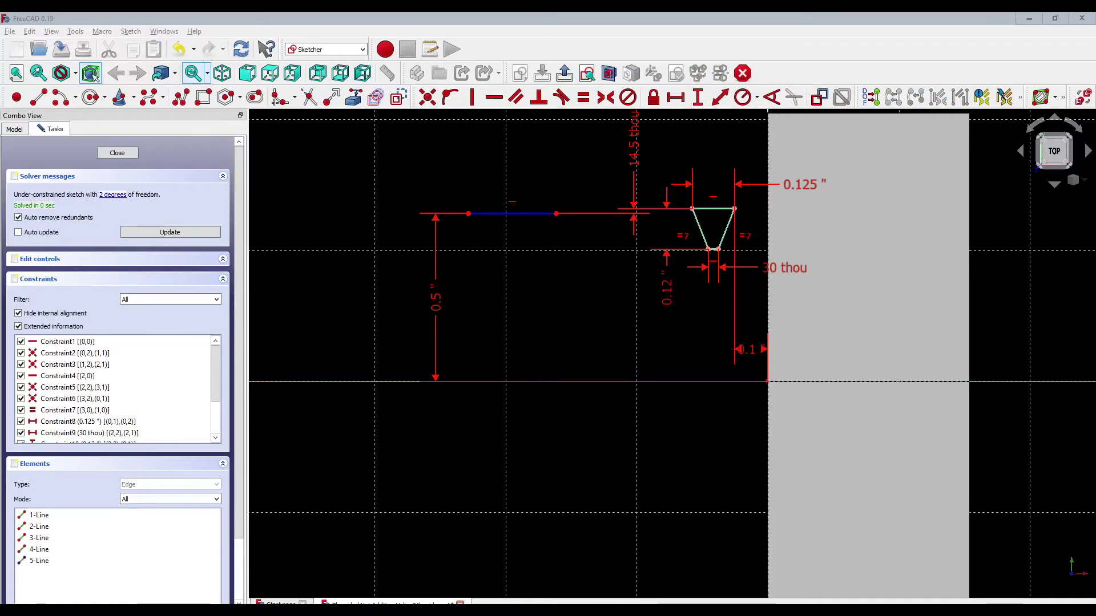
pyautogui.moveTo(757, 354); pyautogui.dragTo(814, 202)
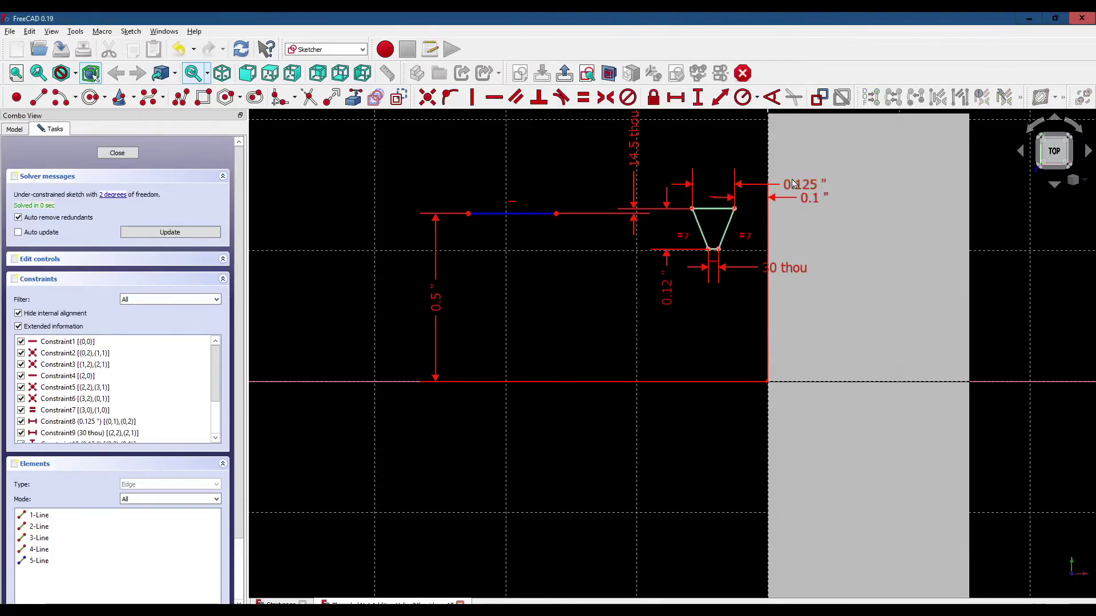
# Reposition the 0.125 inch and 30 thou dimension labels clear of the other dimensions.
pyautogui.moveTo(797, 187); pyautogui.dragTo(795, 164)
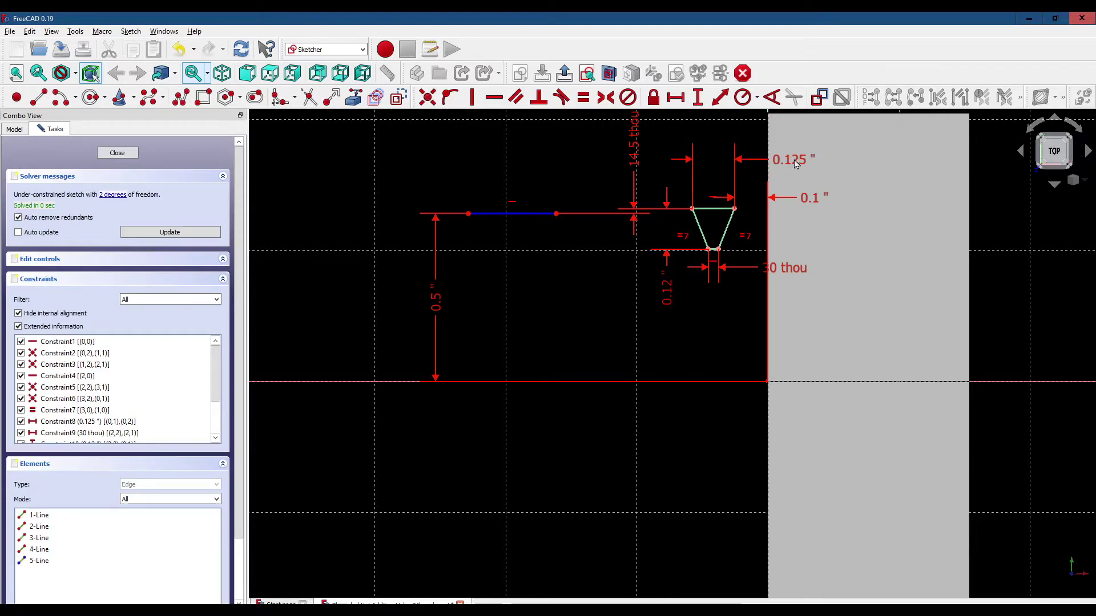
pyautogui.moveTo(774, 272); pyautogui.dragTo(792, 264)
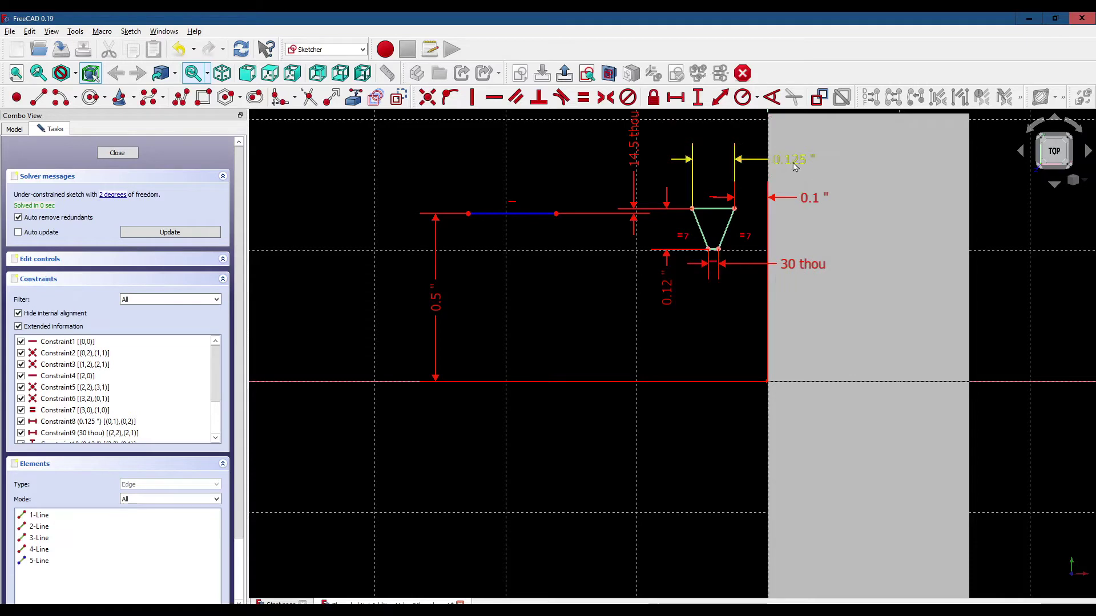
pyautogui.moveTo(795, 164); pyautogui.dragTo(804, 166)
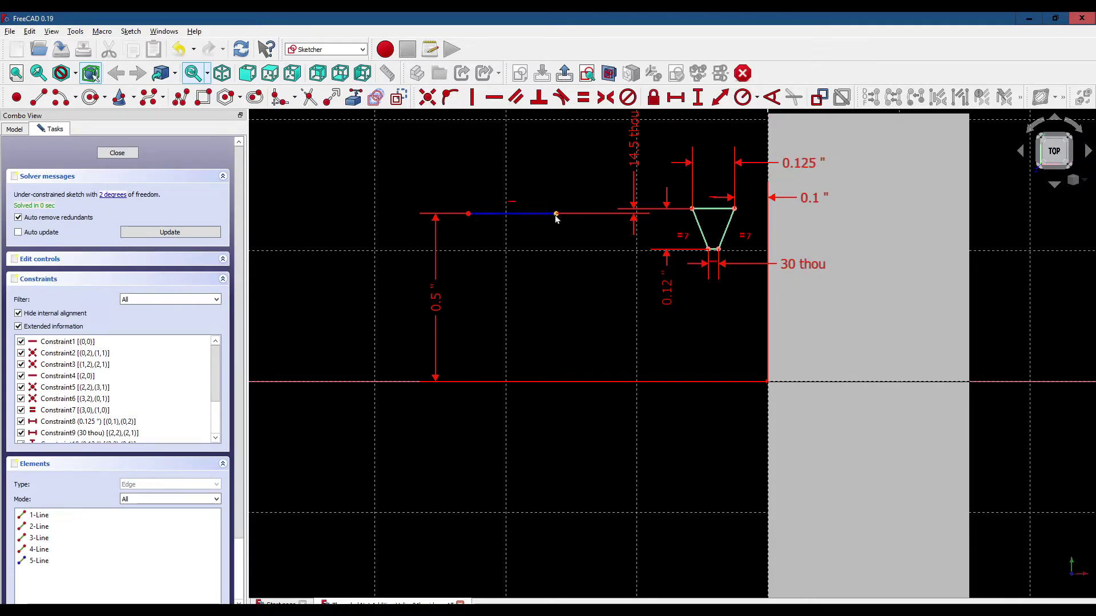
# Shorten the construction line by moving both endpoints closer to the trapezoid, and adjust the 0.5 inch dimension label.
pyautogui.moveTo(556, 215); pyautogui.dragTo(613, 216)
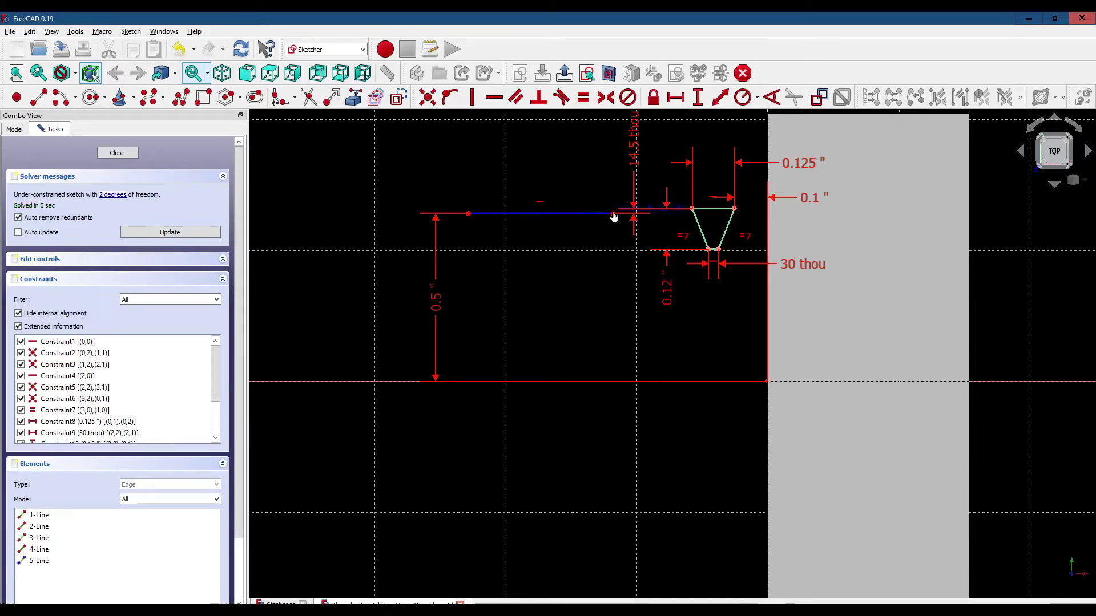
pyautogui.moveTo(469, 216); pyautogui.dragTo(591, 215)
pyautogui.moveTo(563, 301); pyautogui.dragTo(571, 297)
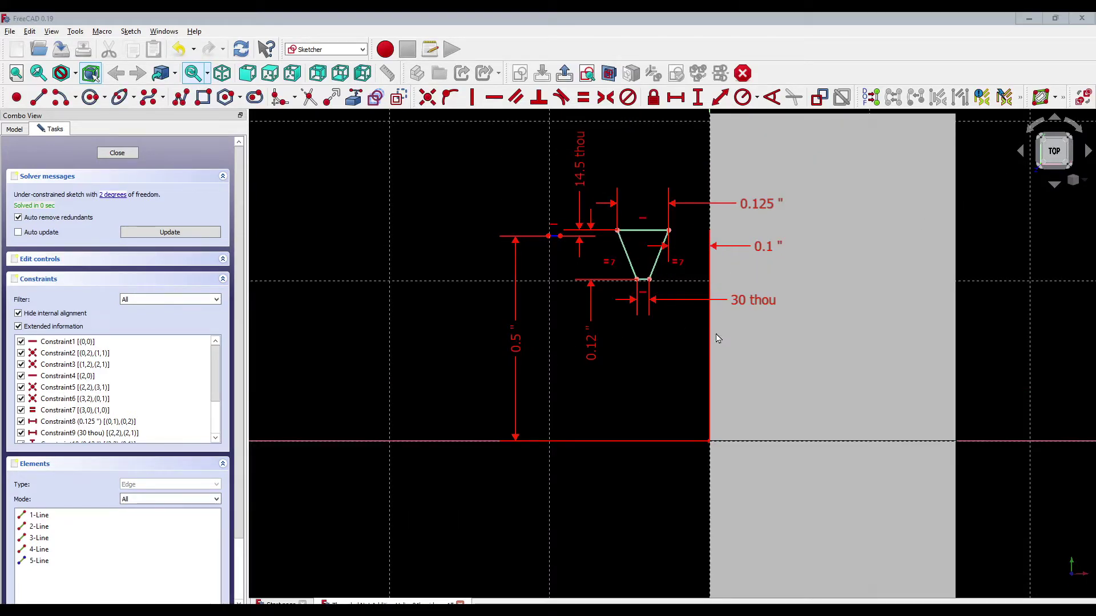
# Inspect the constrained thread profile beside the nut body and close the sketch.
pyautogui.moveTo(684, 344)
pyautogui.mouseDown(button='middle')
pyautogui.moveTo(668, 362)
pyautogui.moveTo(718, 352)
pyautogui.mouseUp(button='middle')
pyautogui.press('2')
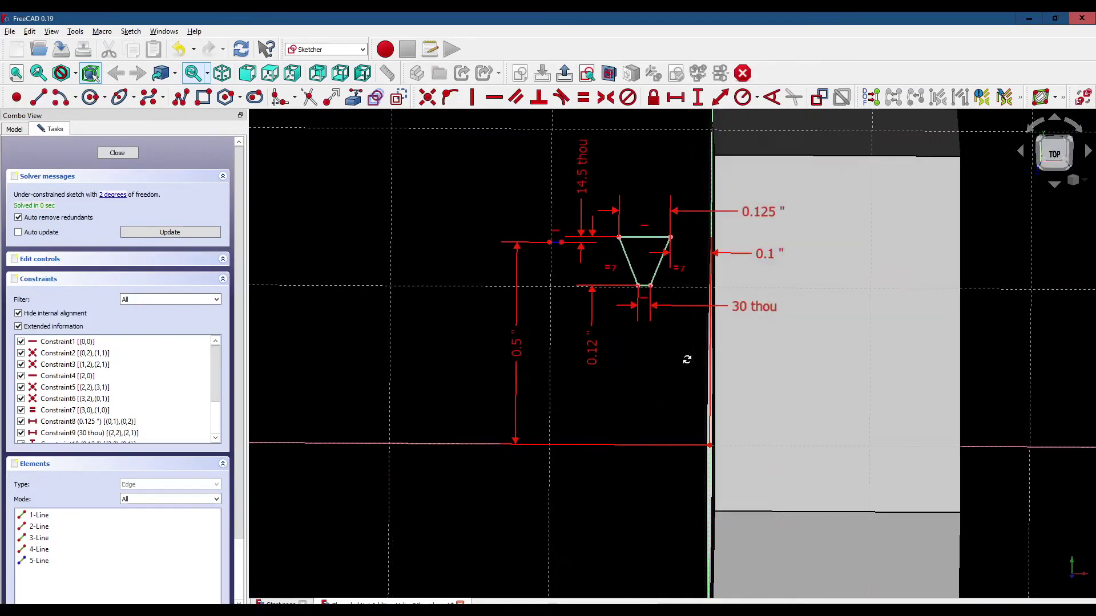
pyautogui.moveTo(670, 362)
pyautogui.mouseDown(button='middle')
pyautogui.moveTo(586, 355)
pyautogui.moveTo(618, 416)
pyautogui.moveTo(635, 416)
pyautogui.mouseUp(button='middle')
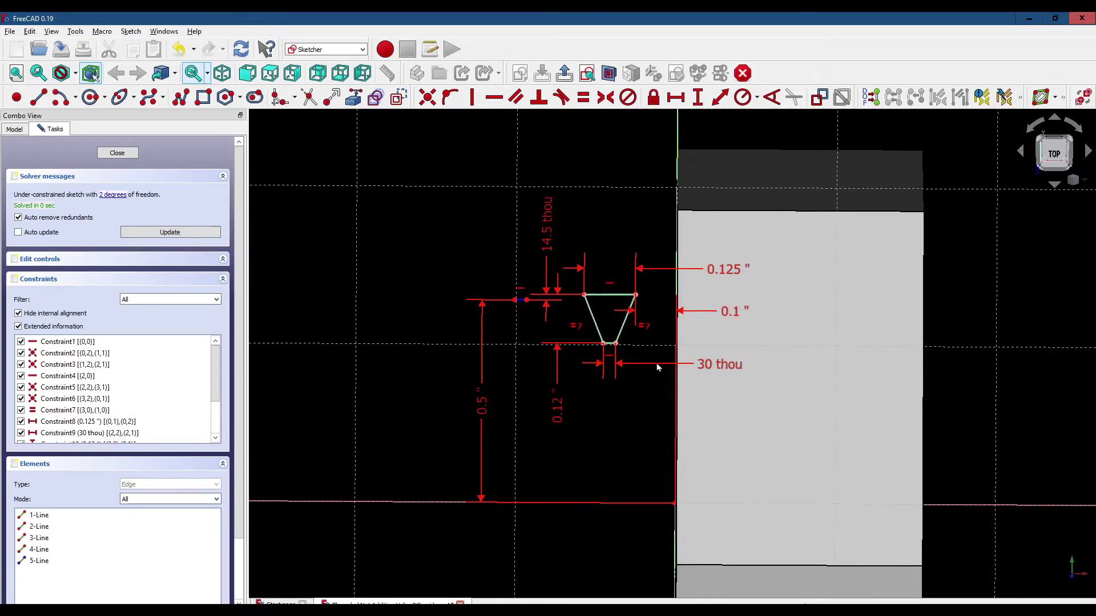
pyautogui.scroll(1, 648, 363)
pyautogui.scroll(-1, 651, 363)
pyautogui.scroll(2, 649, 368)
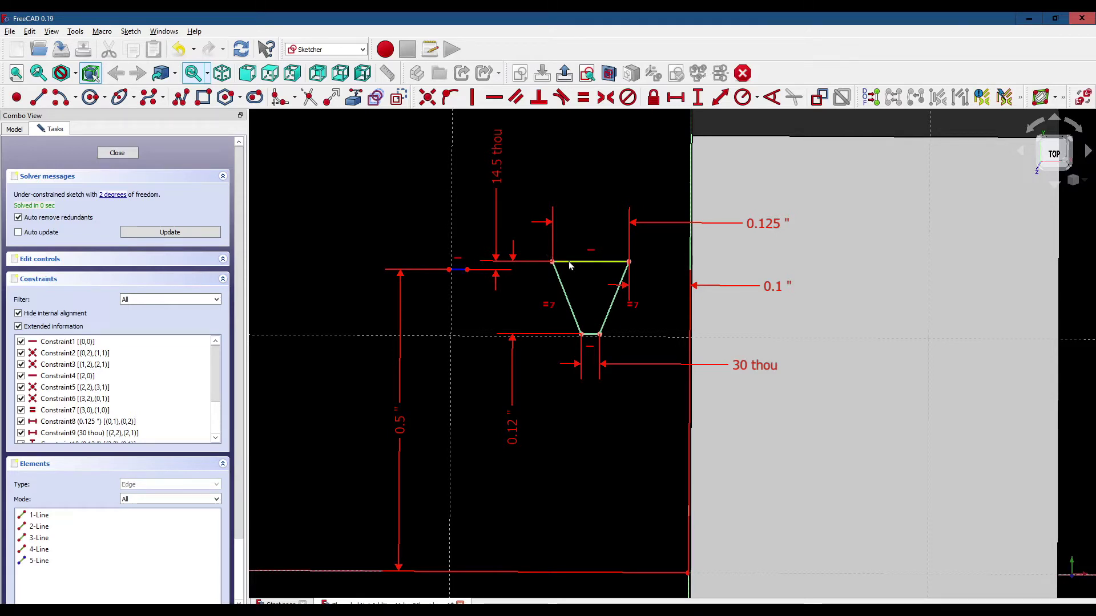
pyautogui.scroll(-5, 584, 262)
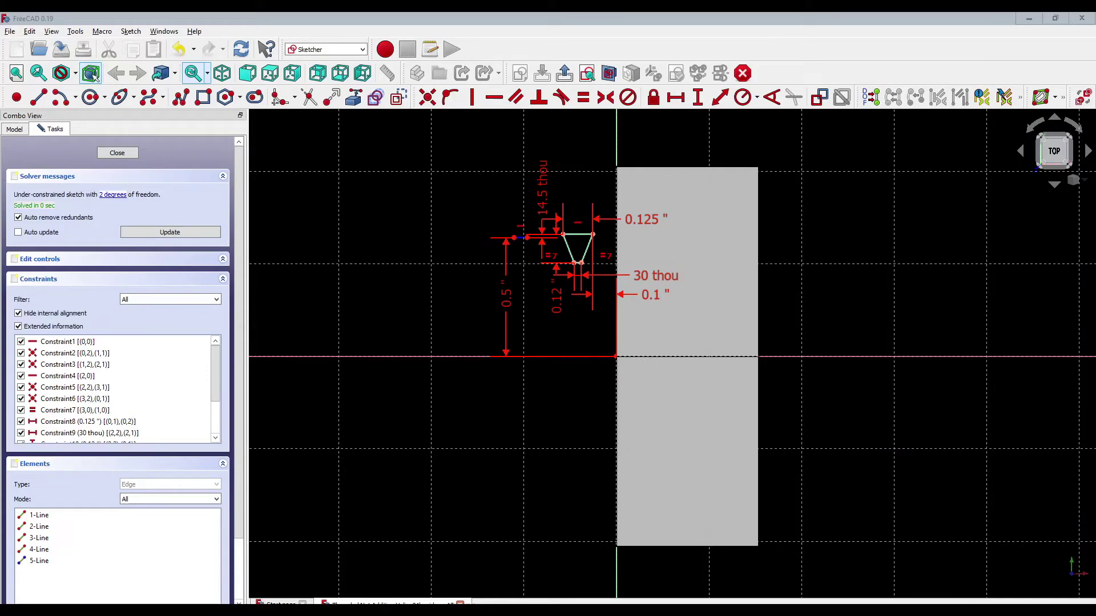
pyautogui.click(117, 153)
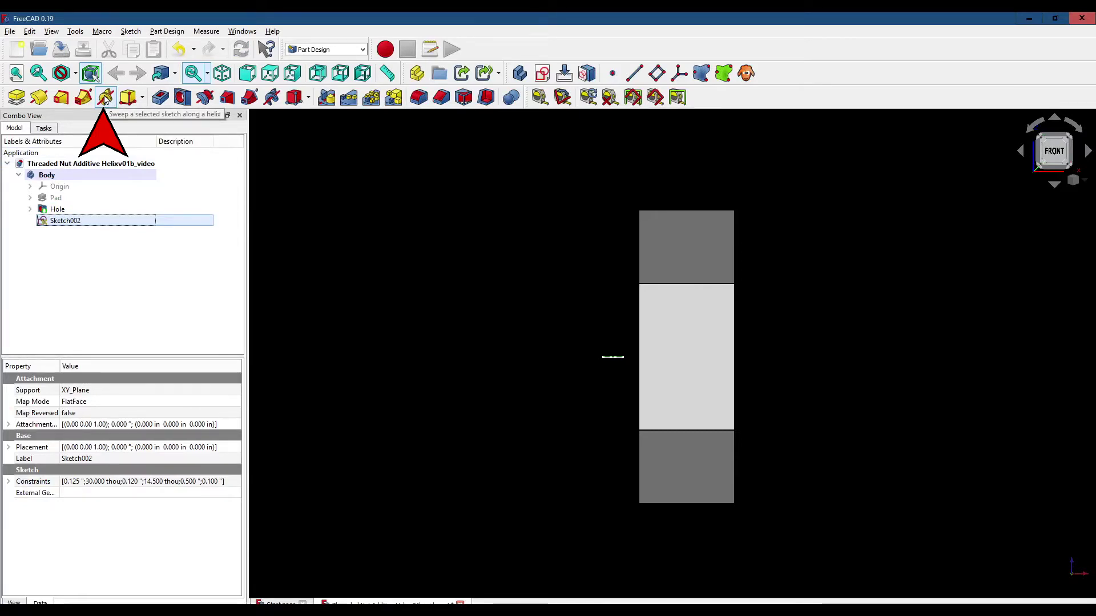
# Sweep the thread profile as an additive helix around the base X axis with 0.125 inch pitch and 0.9 inch height.
pyautogui.click(105, 98)
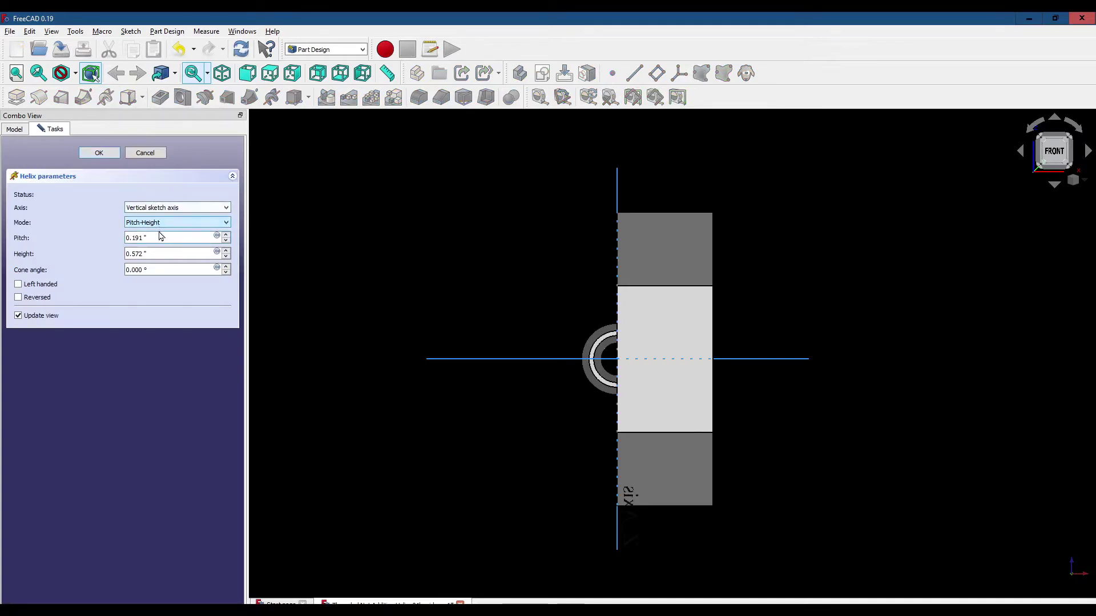
pyautogui.moveTo(157, 238); pyautogui.dragTo(125, 237)
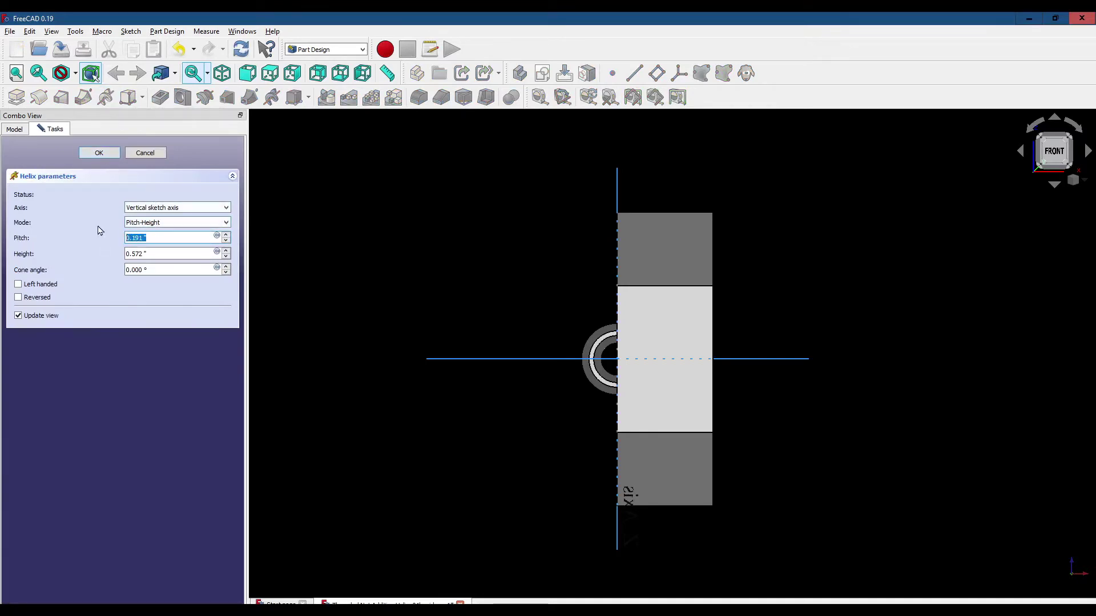
pyautogui.write('0.1')
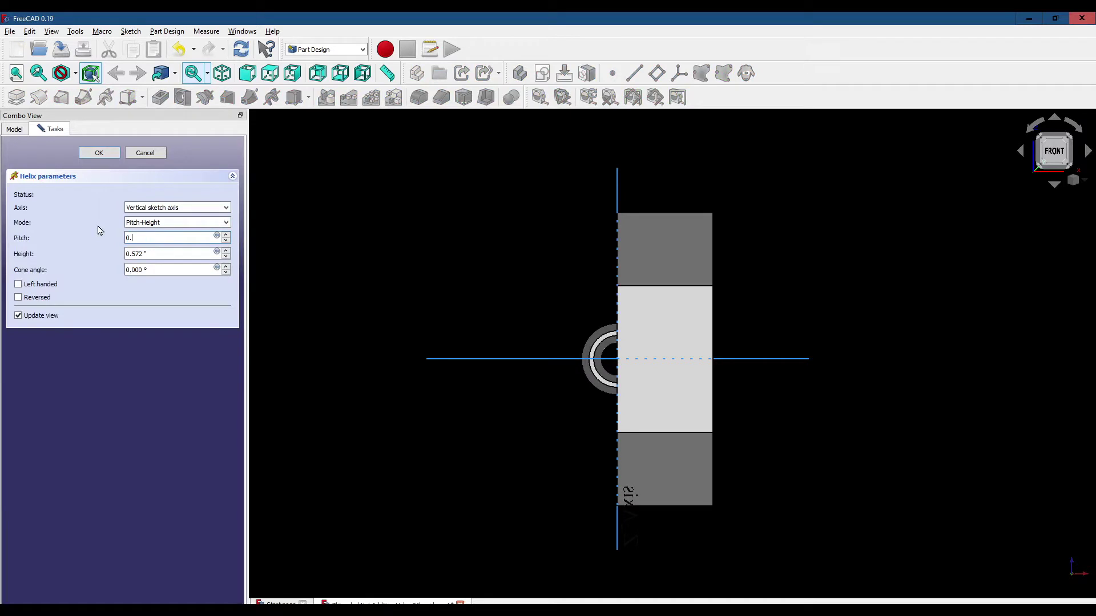
pyautogui.write('25')
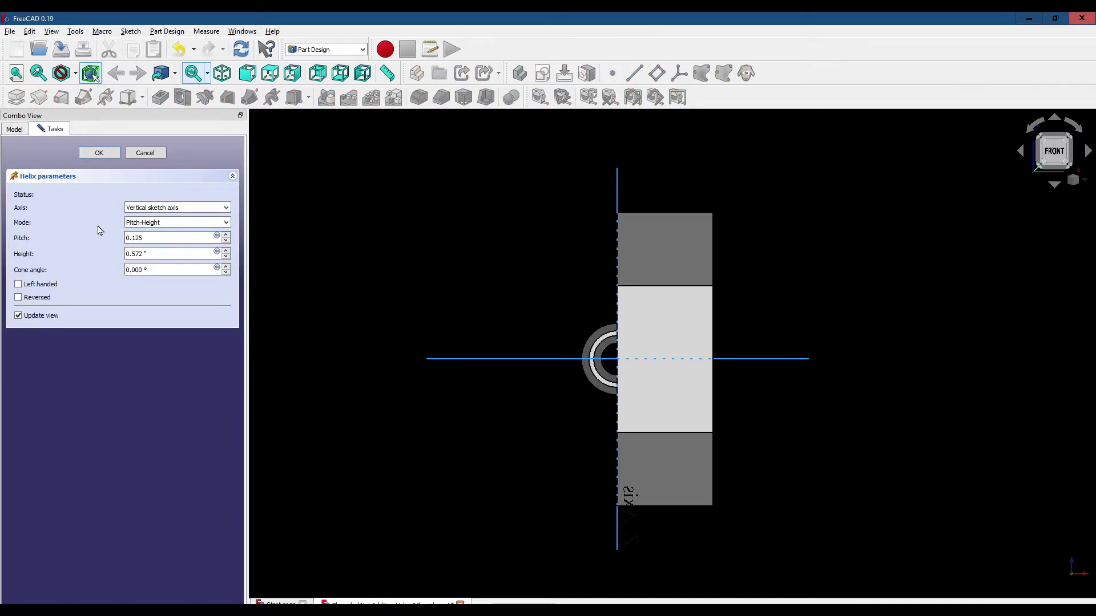
pyautogui.press('Tab')
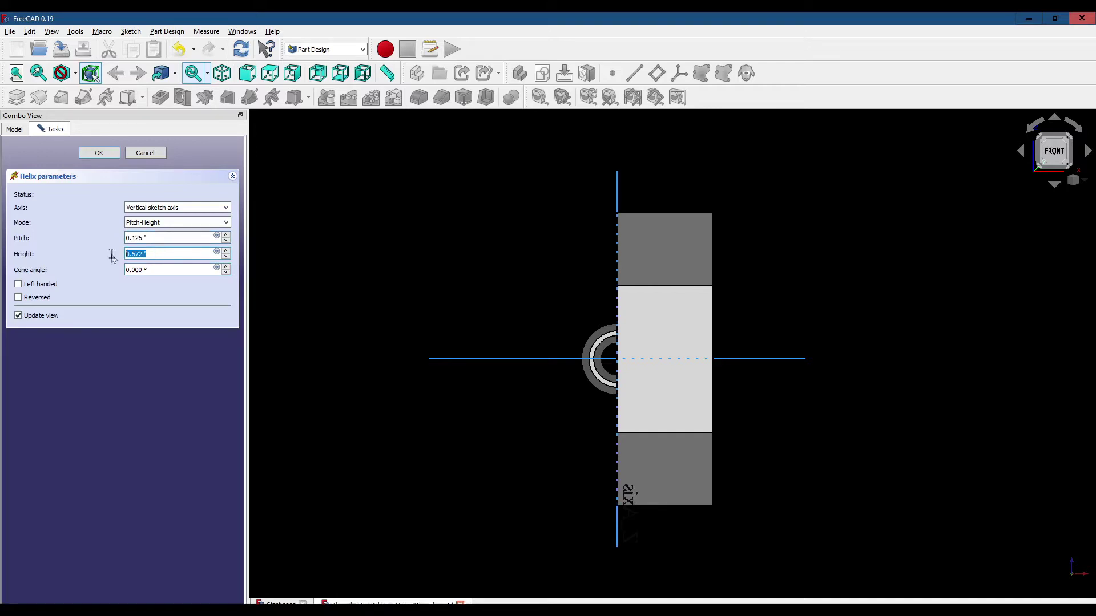
pyautogui.write('0.9')
pyautogui.press('Tab')
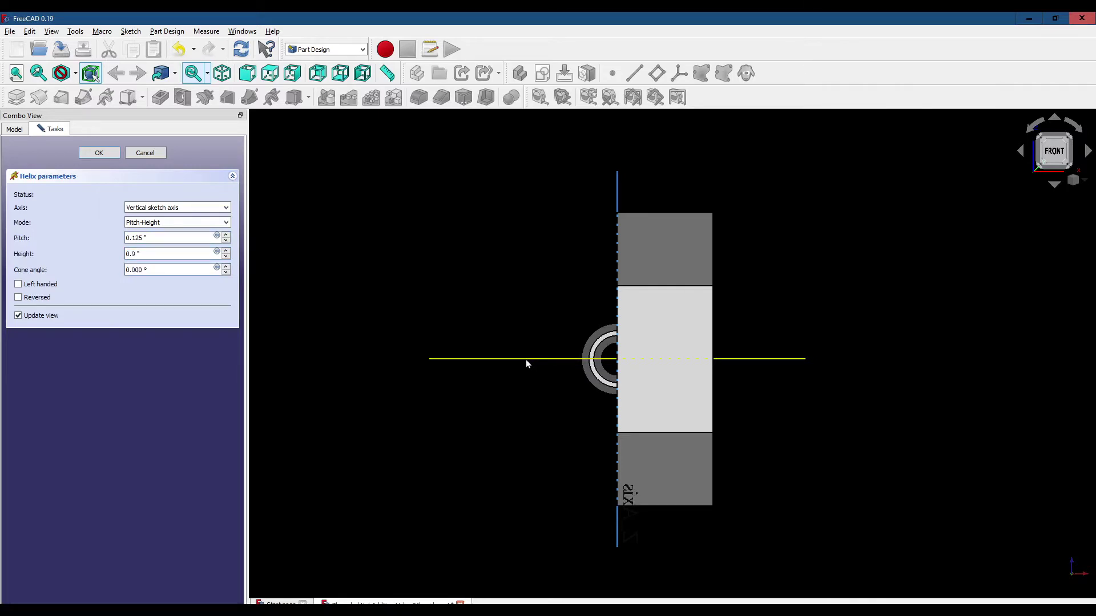
pyautogui.click(525, 361)
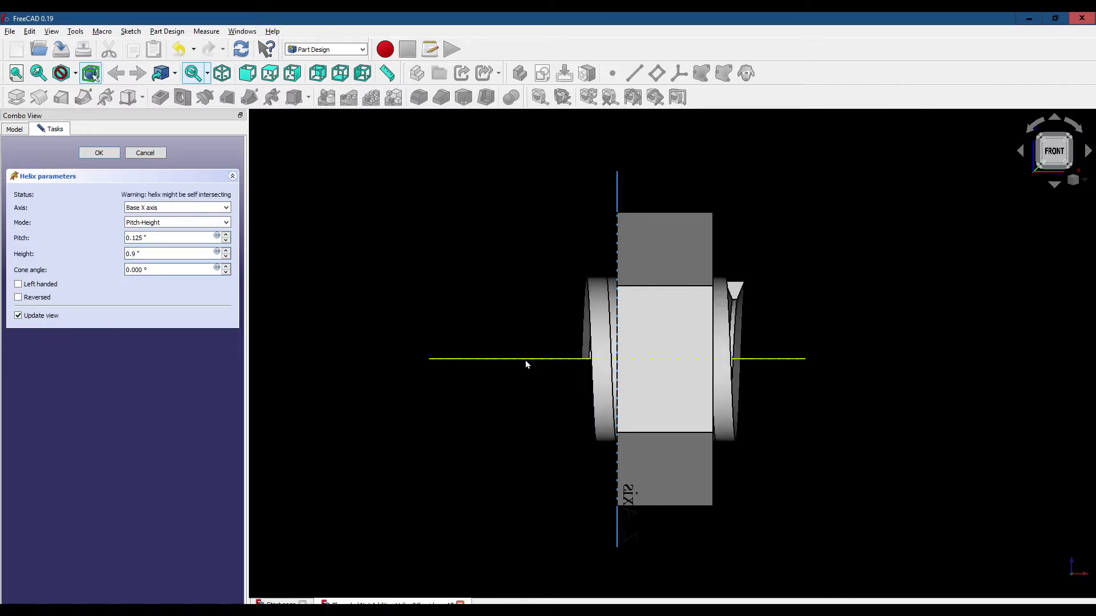
pyautogui.click(100, 154)
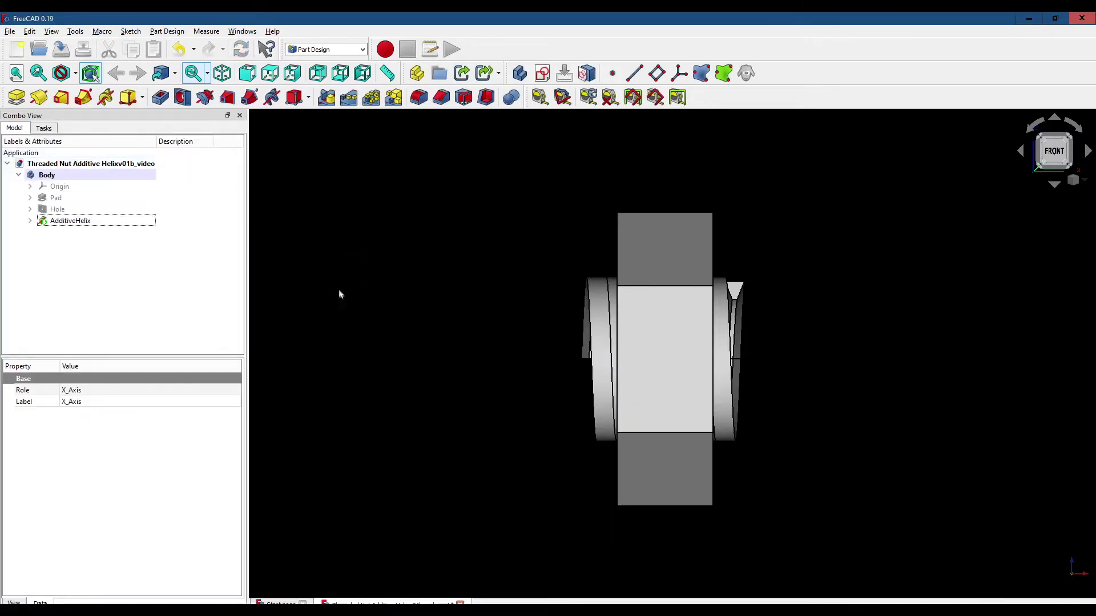
# Create a subtractive box with length 2 inches, width 2 inches and height 0.5 inch for trimming the protruding thread.
pyautogui.moveTo(531, 361); pyautogui.dragTo(645, 365, button='middle')
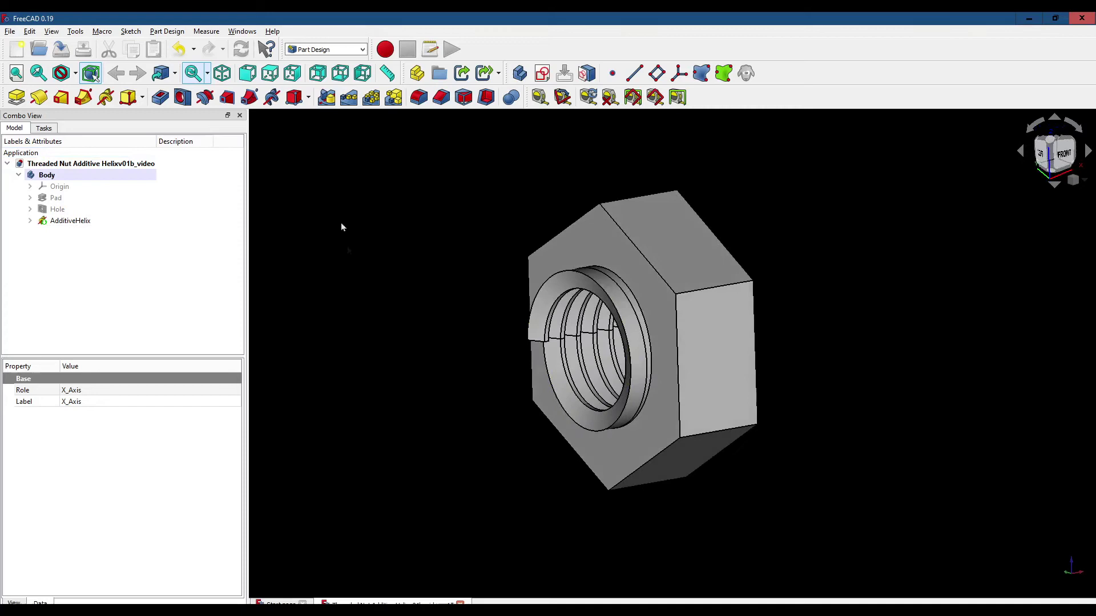
pyautogui.click(249, 74)
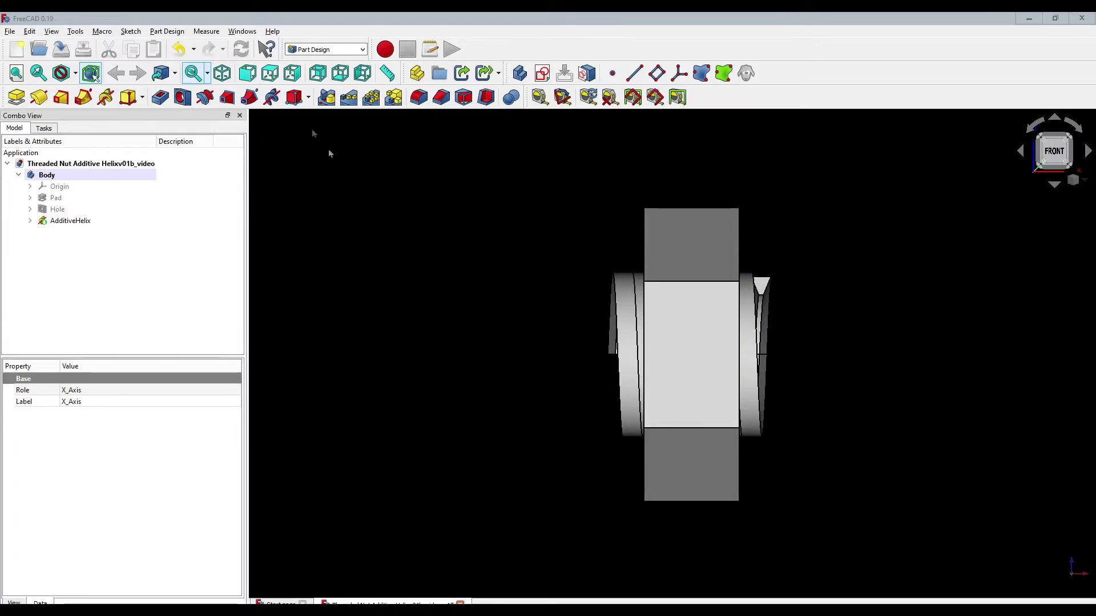
pyautogui.click(294, 99)
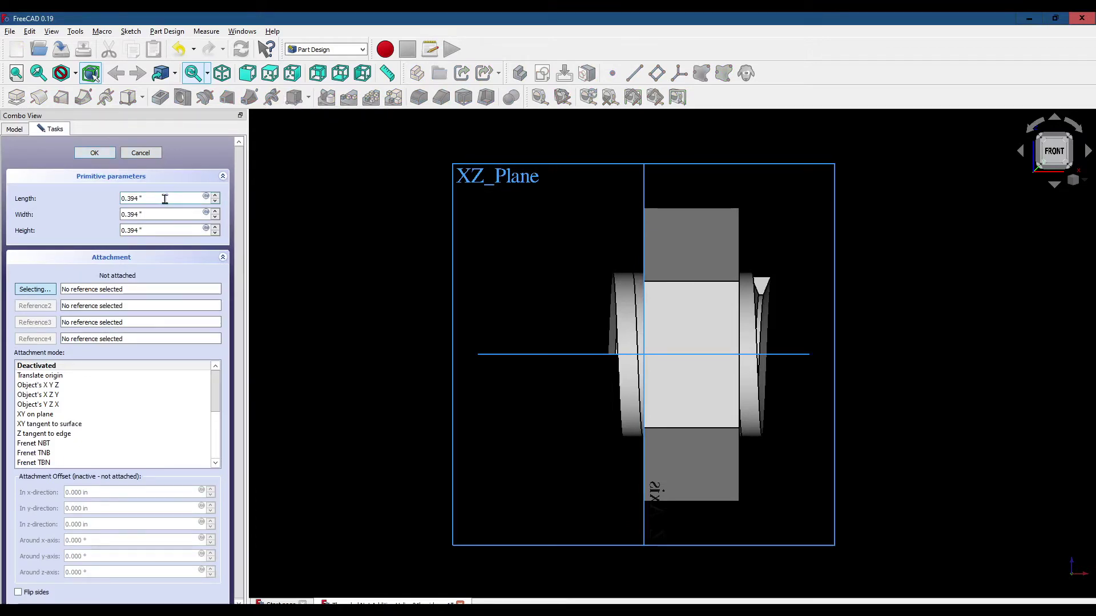
pyautogui.moveTo(147, 197); pyautogui.dragTo(108, 192)
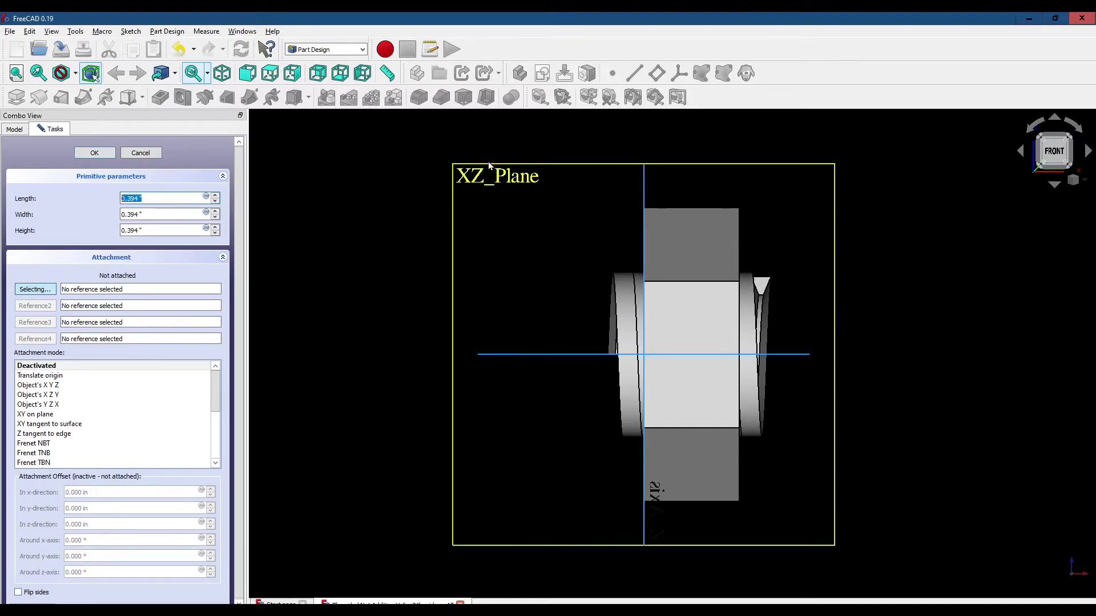
pyautogui.write('2')
pyautogui.press('Tab')
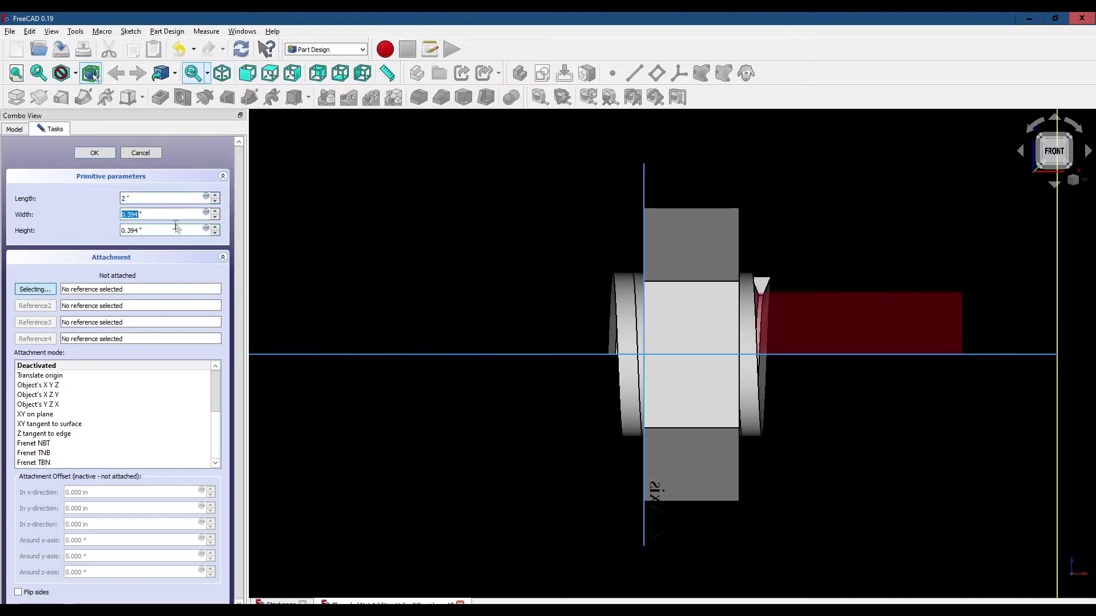
pyautogui.write('2')
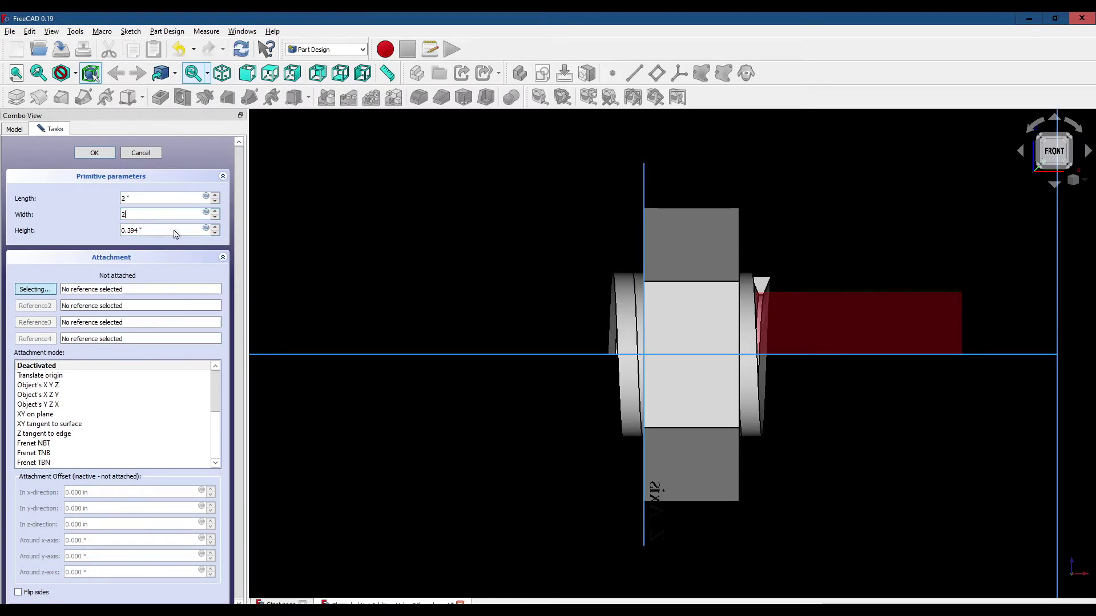
pyautogui.press('Tab')
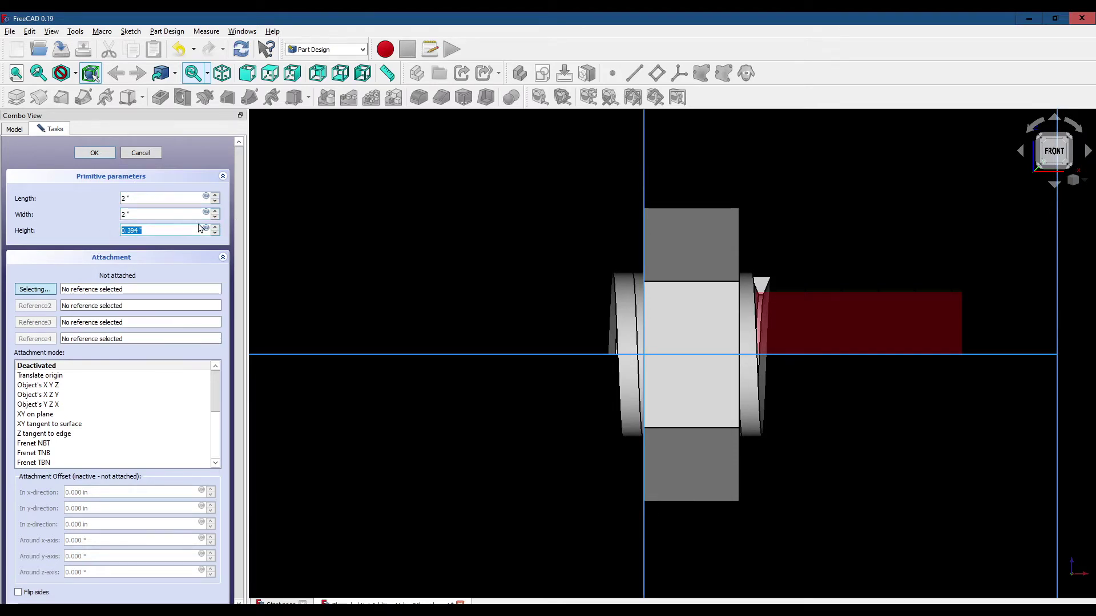
pyautogui.write('0.5')
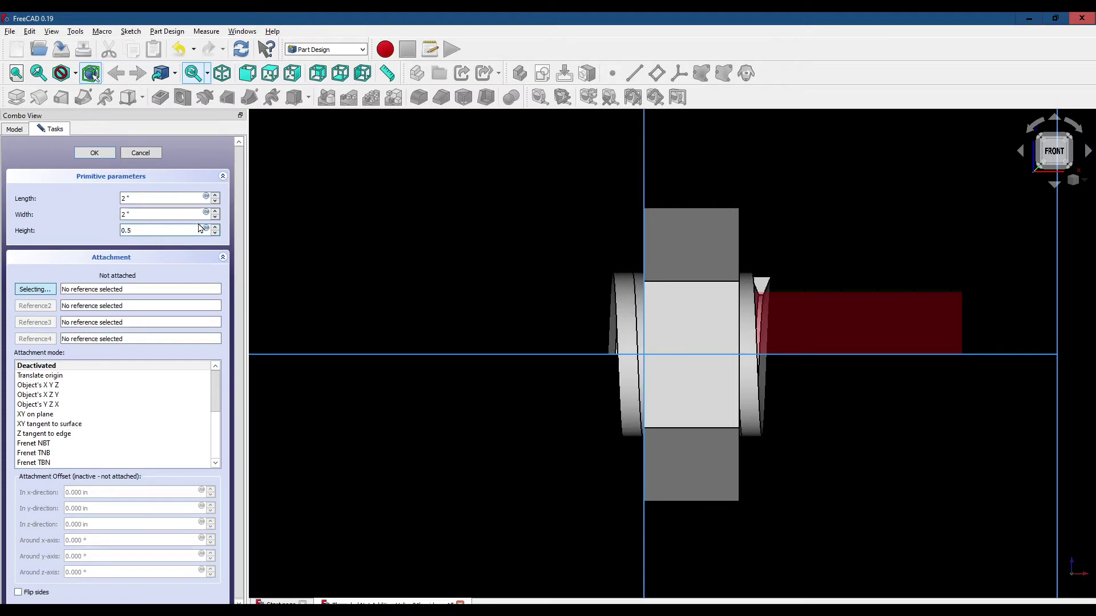
pyautogui.press('Tab')
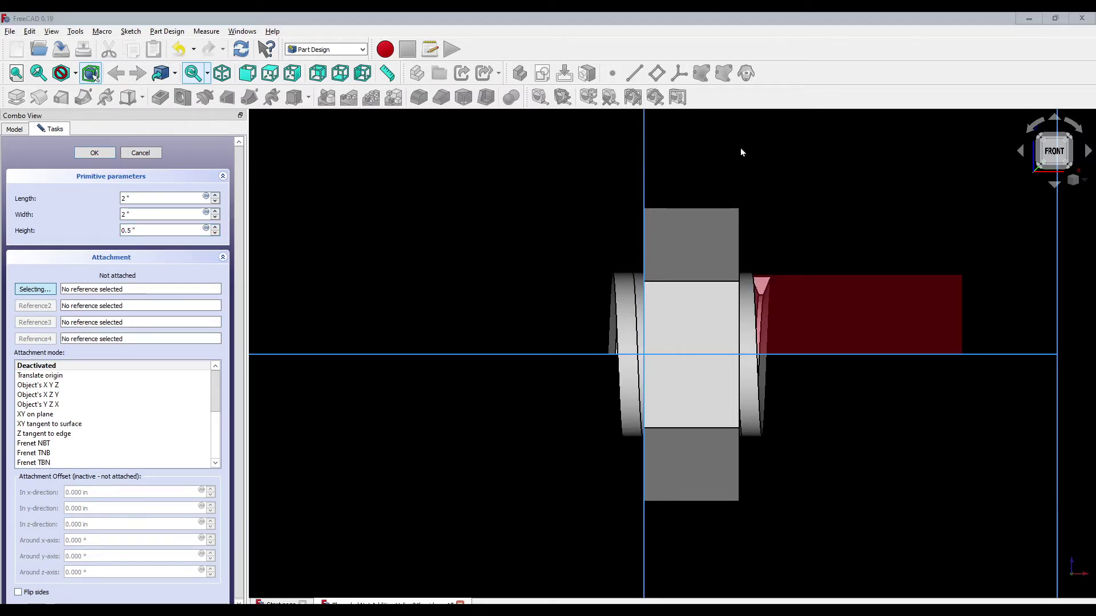
# Attach the subtractive box to the nut's +X end face and offset it -1 inch in both the x and y directions.
pyautogui.moveTo(887, 210); pyautogui.dragTo(776, 234, button='middle')
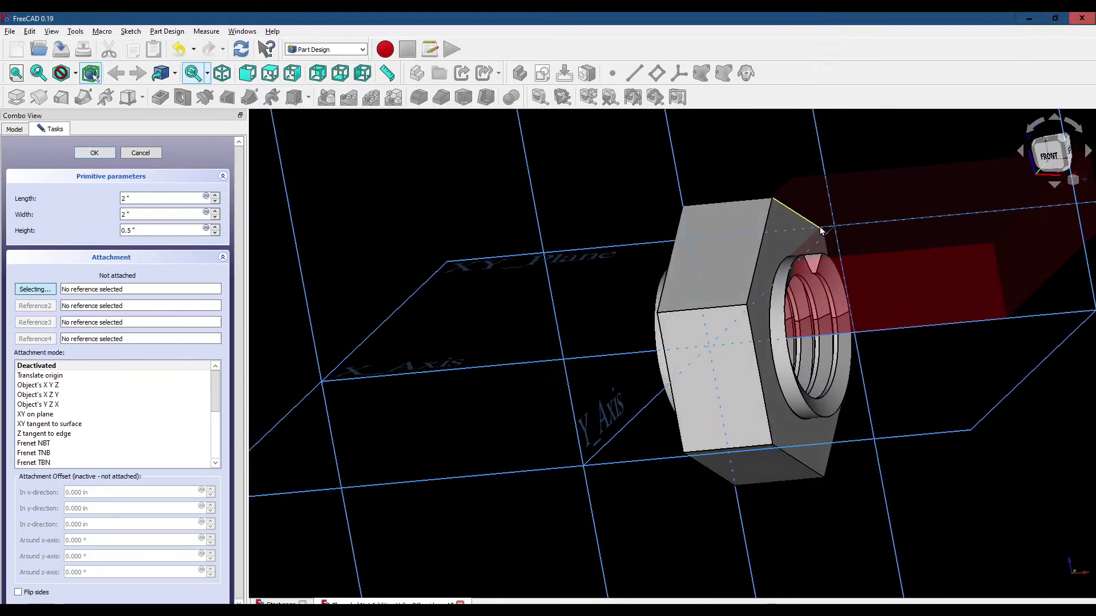
pyautogui.click(769, 252)
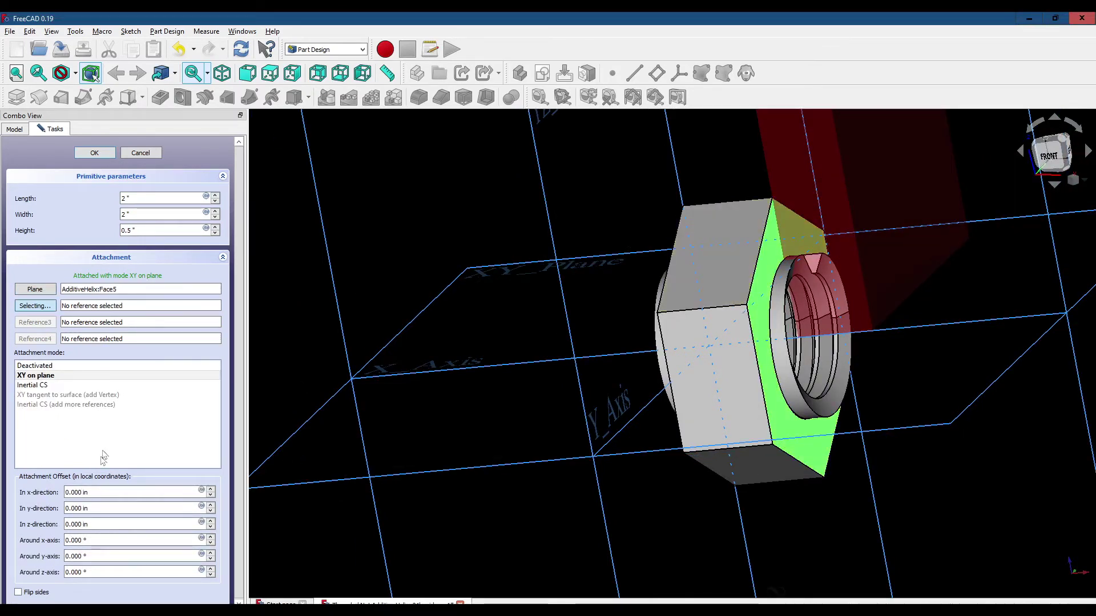
pyautogui.moveTo(136, 494); pyautogui.dragTo(63, 494)
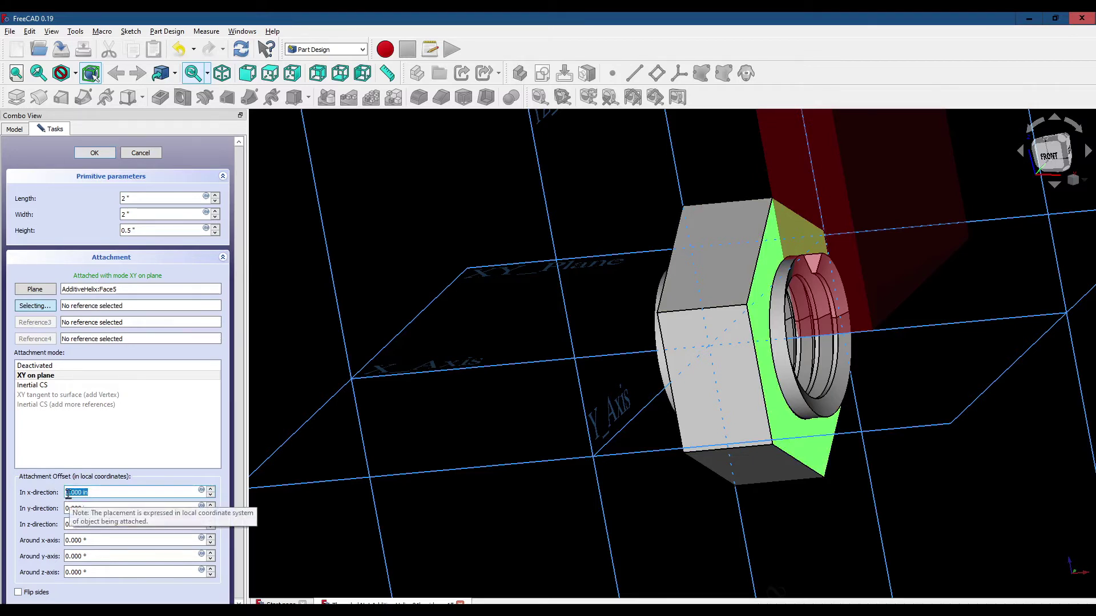
pyautogui.write('1')
pyautogui.press('Tab')
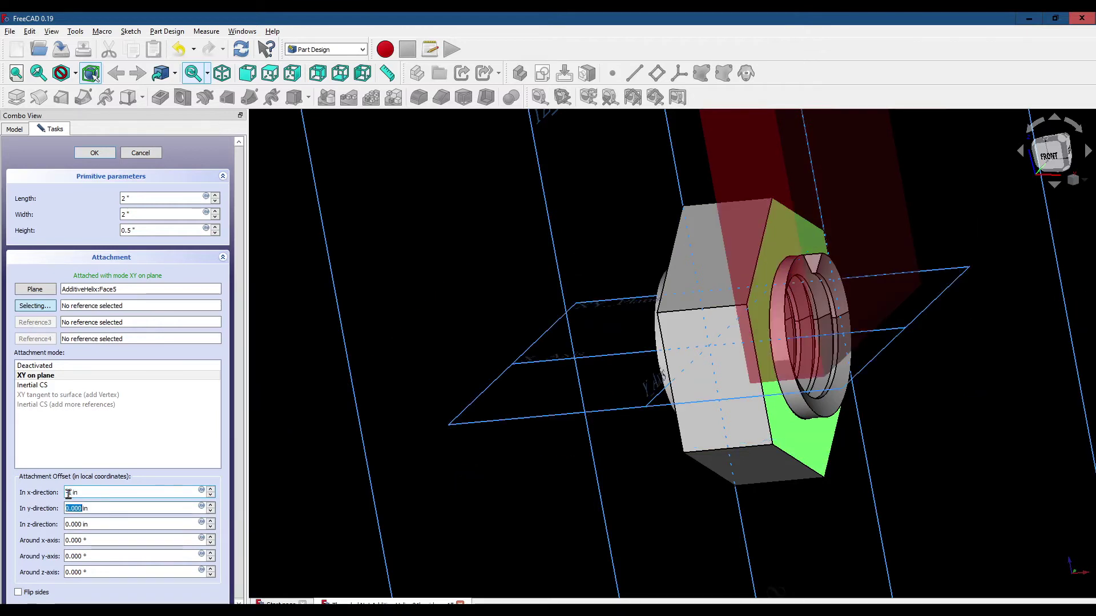
pyautogui.write('-1')
pyautogui.press('Tab')
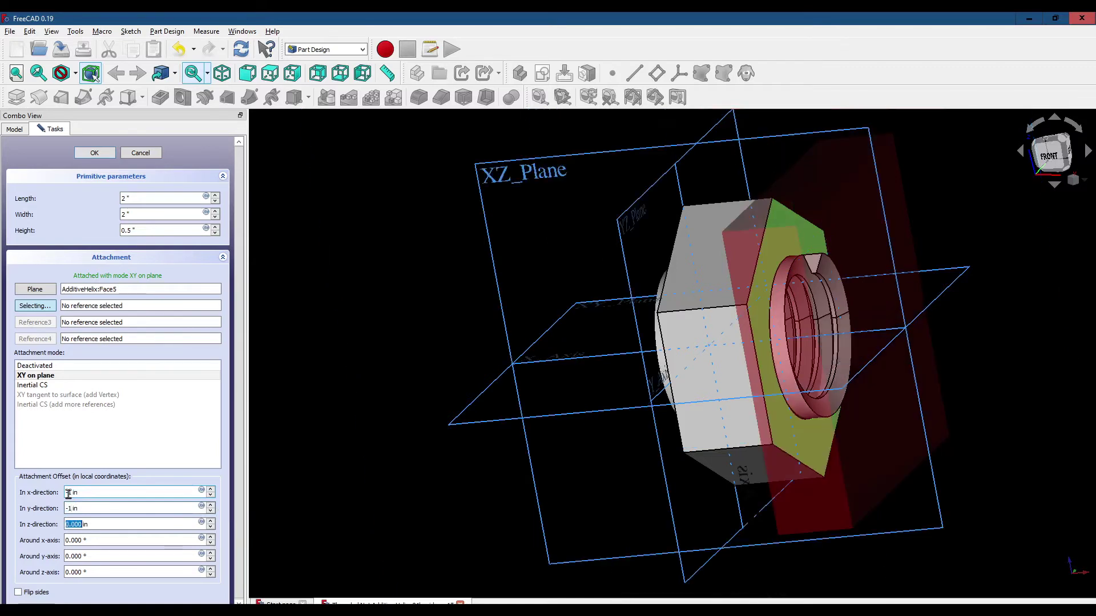
# Check from several views that the box covers the thread protruding past the nut's +X face, and apply the cut.
pyautogui.click(247, 74)
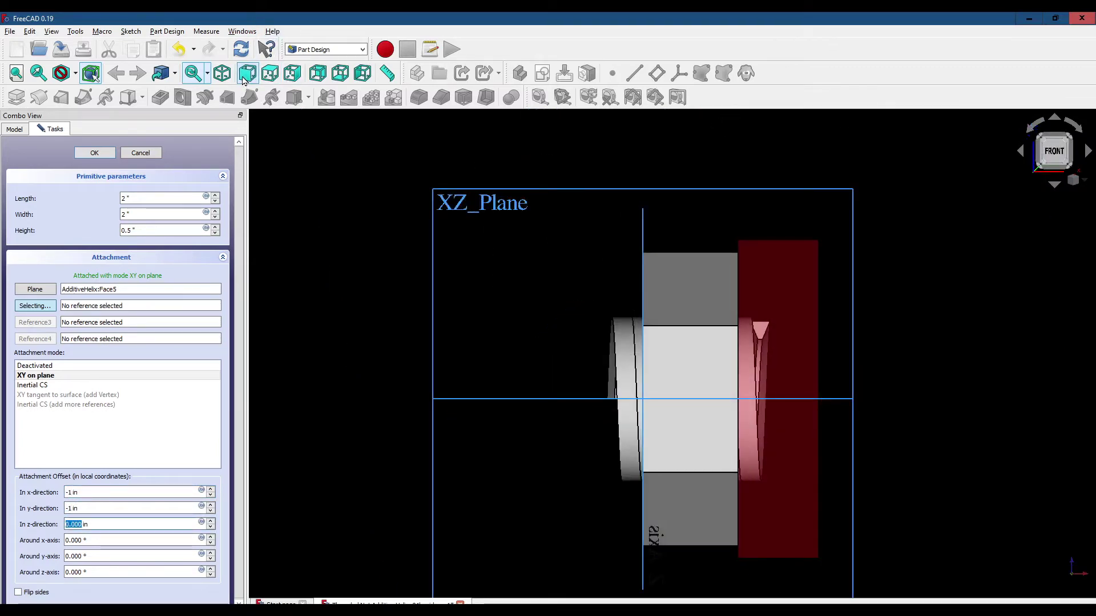
pyautogui.click(221, 75)
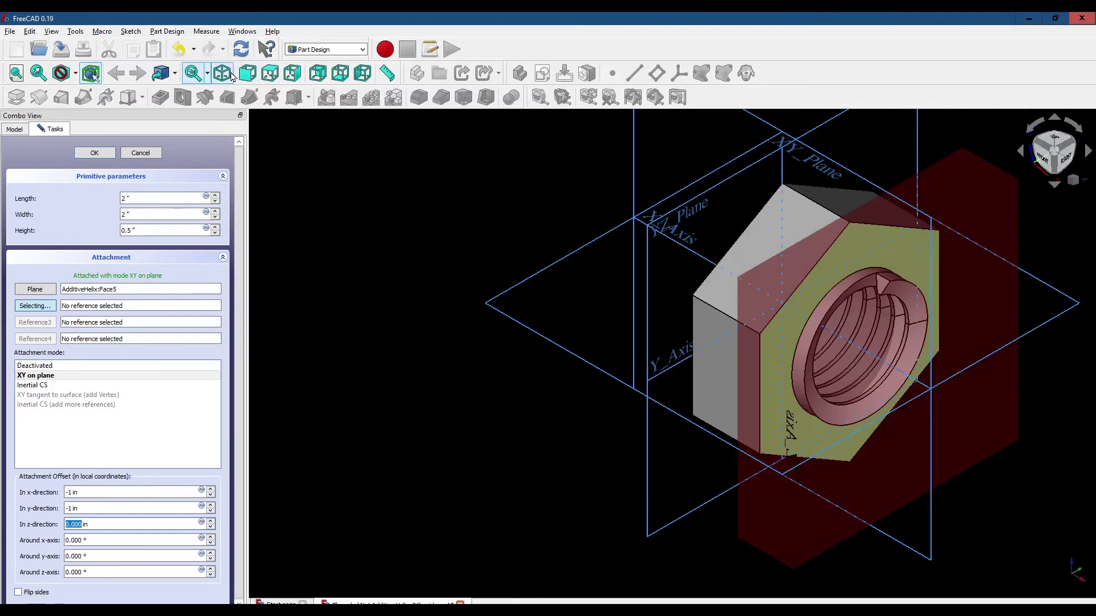
pyautogui.click(248, 75)
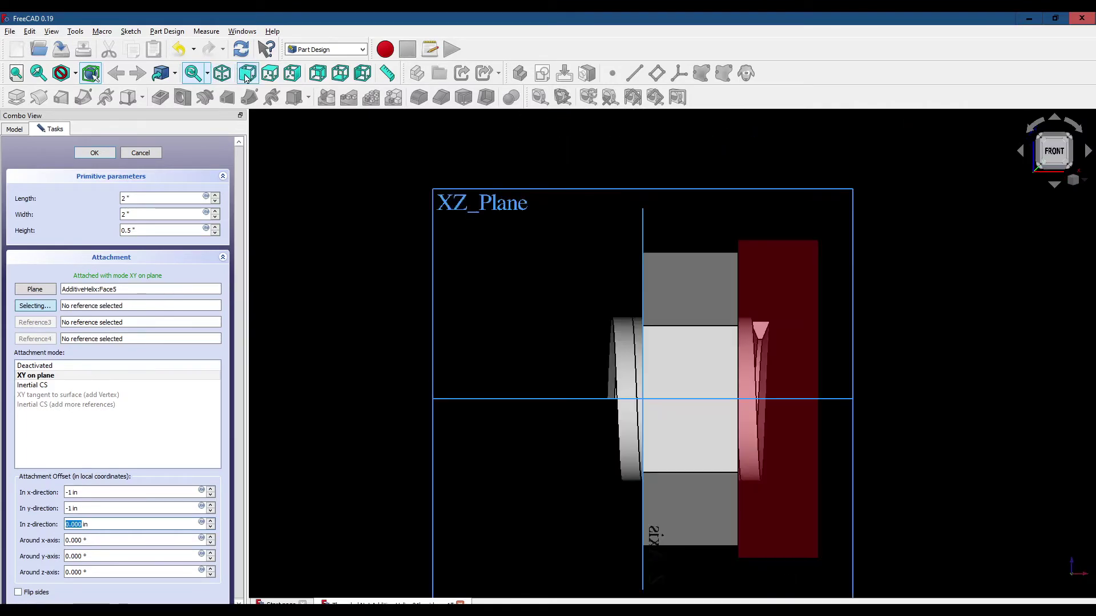
pyautogui.click(267, 74)
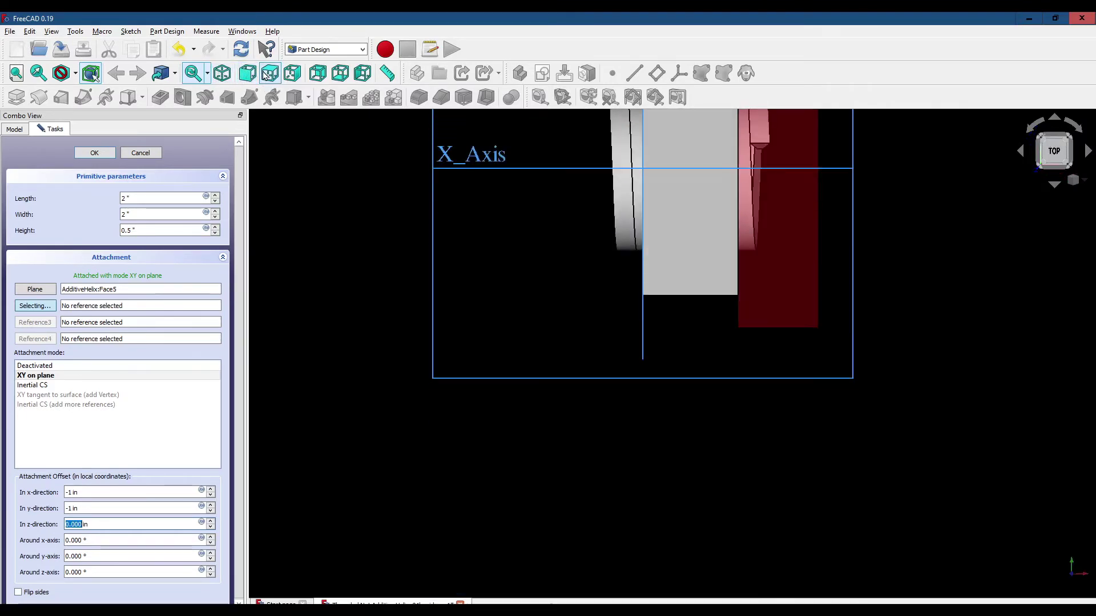
pyautogui.click(291, 72)
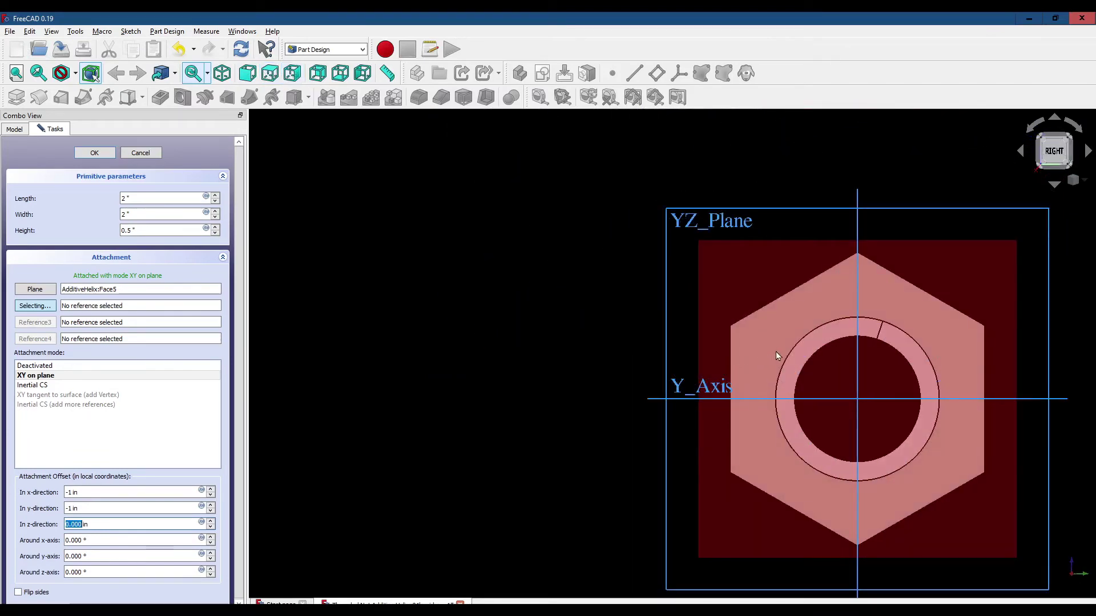
pyautogui.moveTo(792, 351); pyautogui.dragTo(915, 331, button='middle')
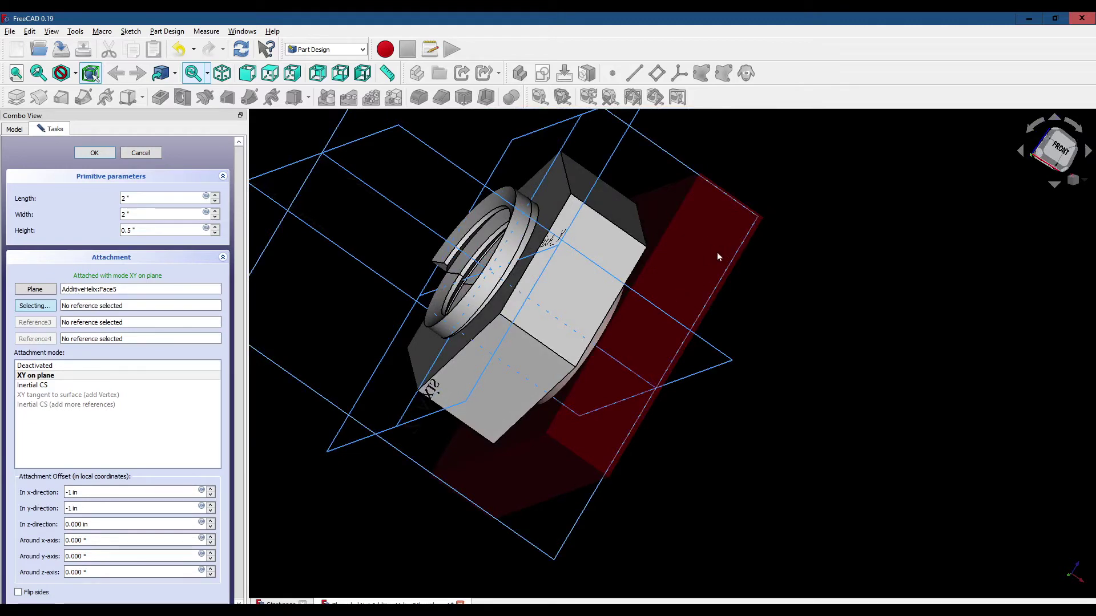
pyautogui.moveTo(865, 281); pyautogui.dragTo(825, 285, button='middle')
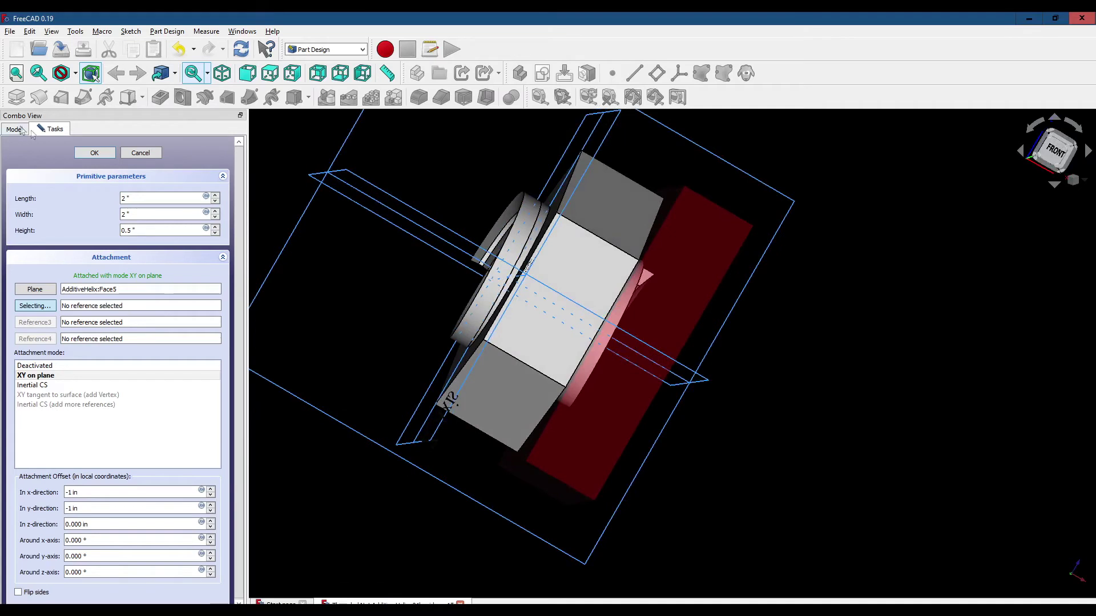
pyautogui.click(247, 74)
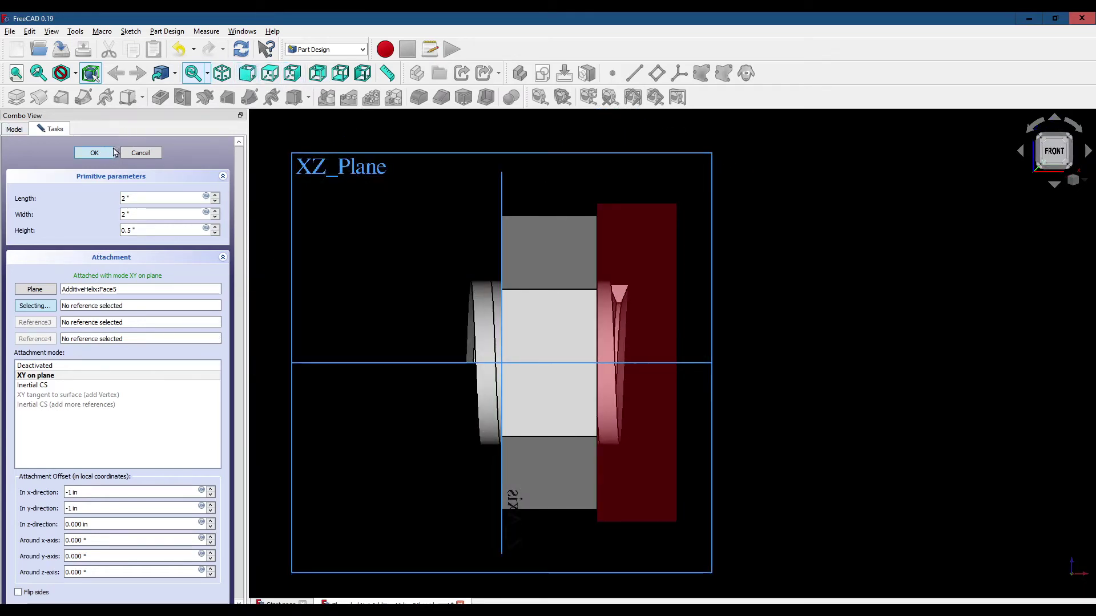
pyautogui.click(93, 154)
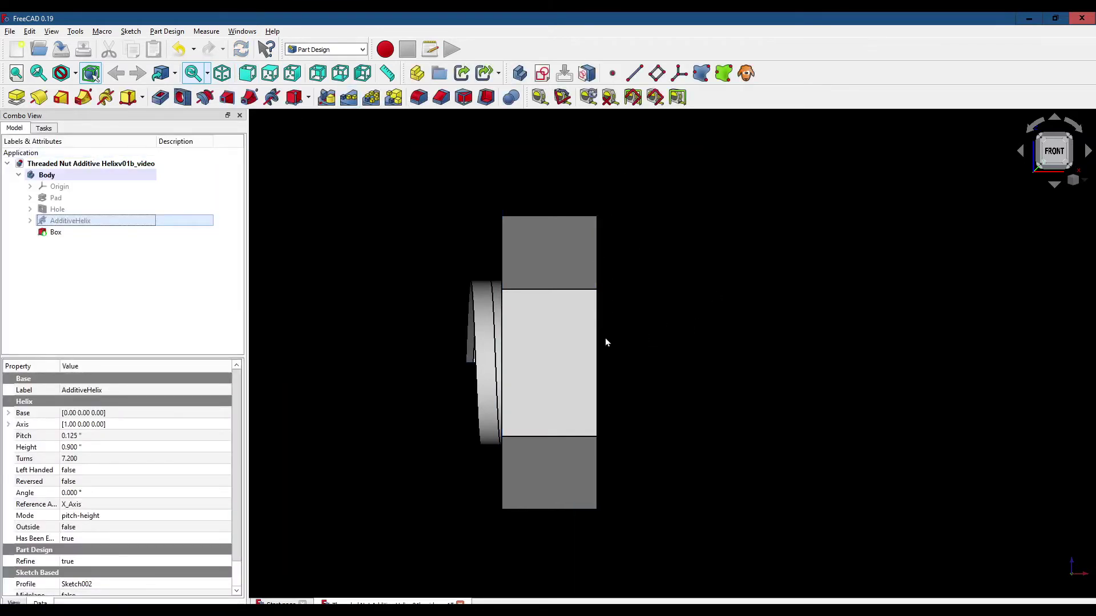
# Create a second subtractive box with length 2 inches, width 2 inches and height 0.5 inch for the nut's other end.
pyautogui.moveTo(749, 337); pyautogui.dragTo(694, 346, button='middle')
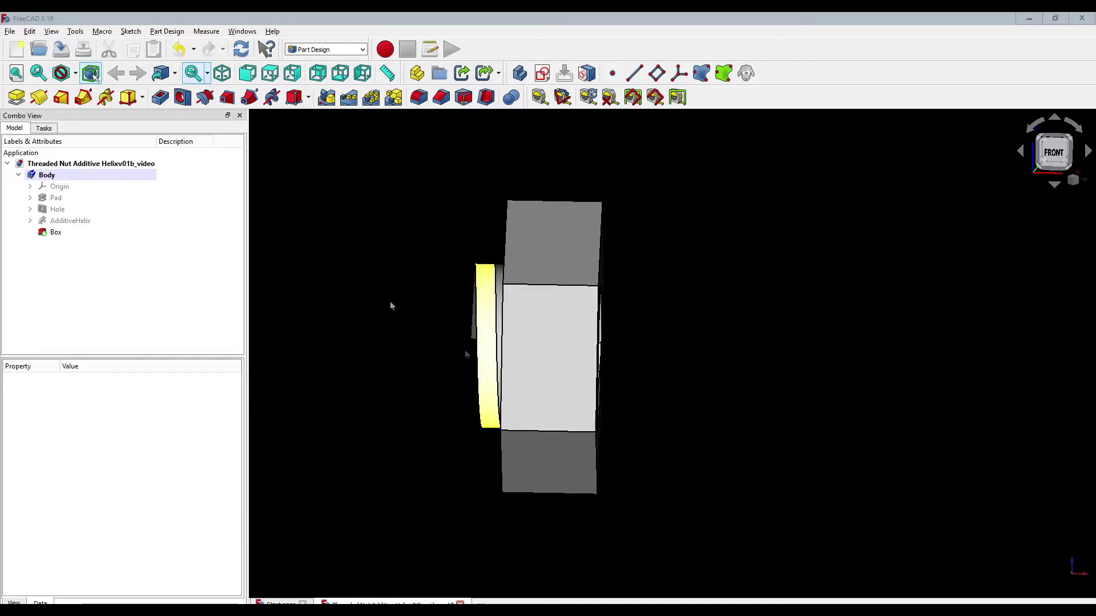
pyautogui.click(293, 99)
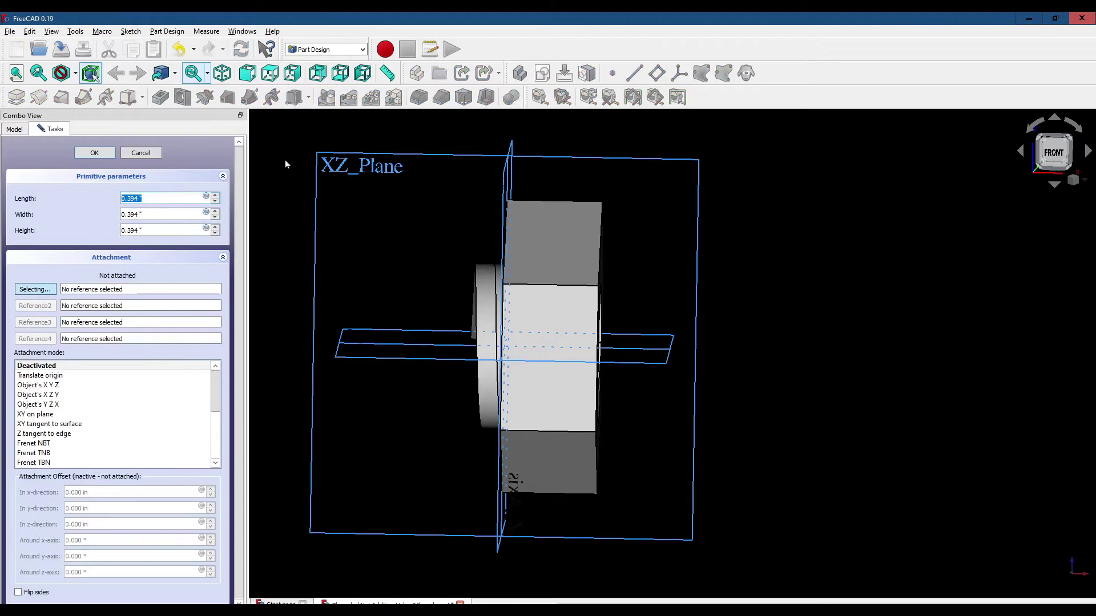
pyautogui.write('2')
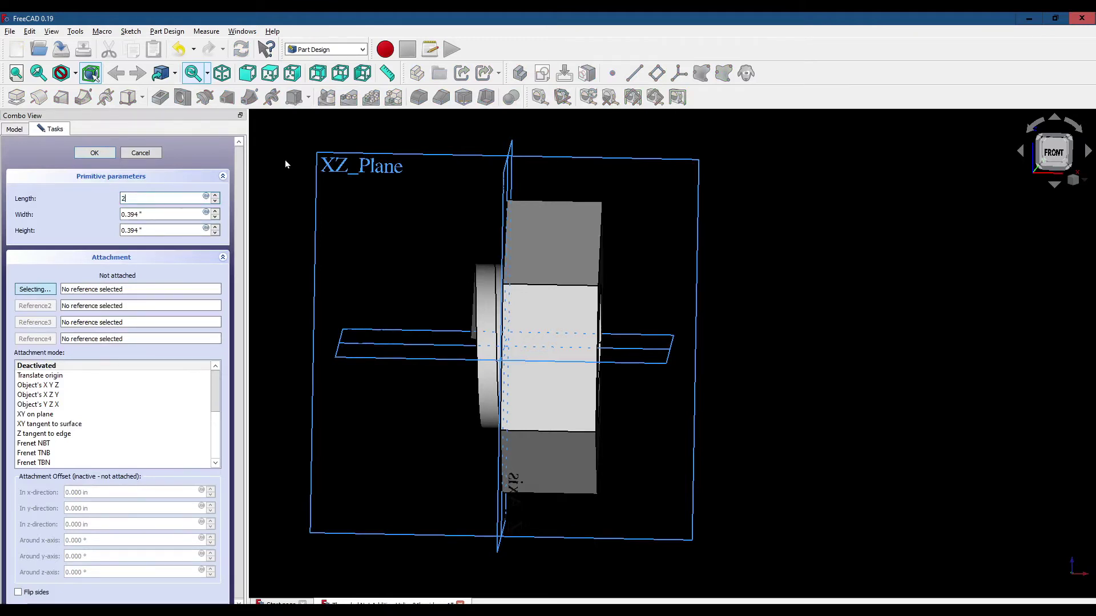
pyautogui.press('Tab')
pyautogui.write('2')
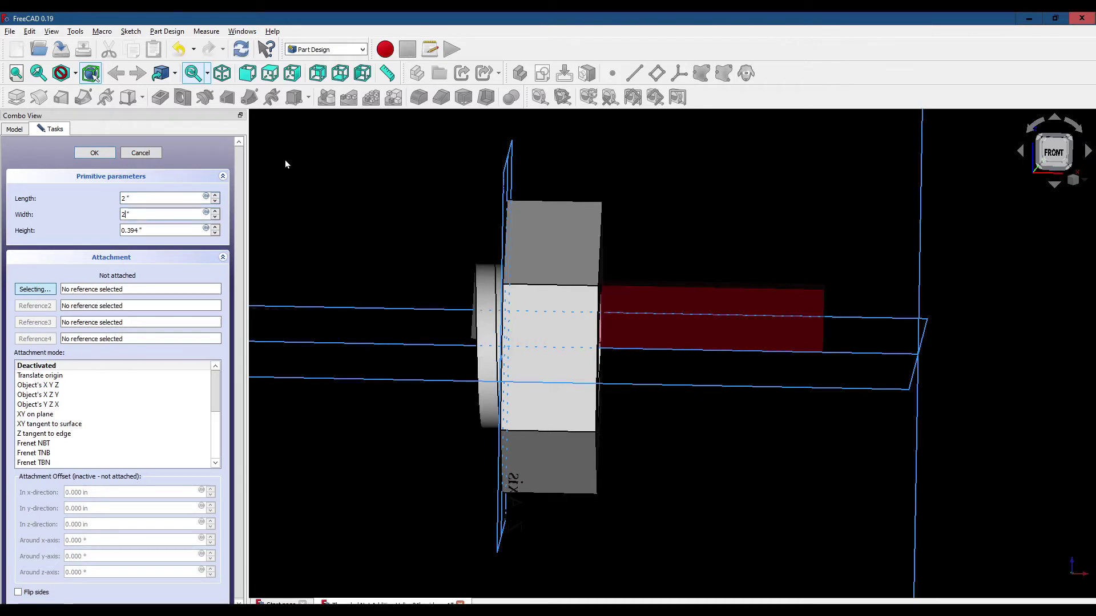
pyautogui.press('Tab')
pyautogui.write('.')
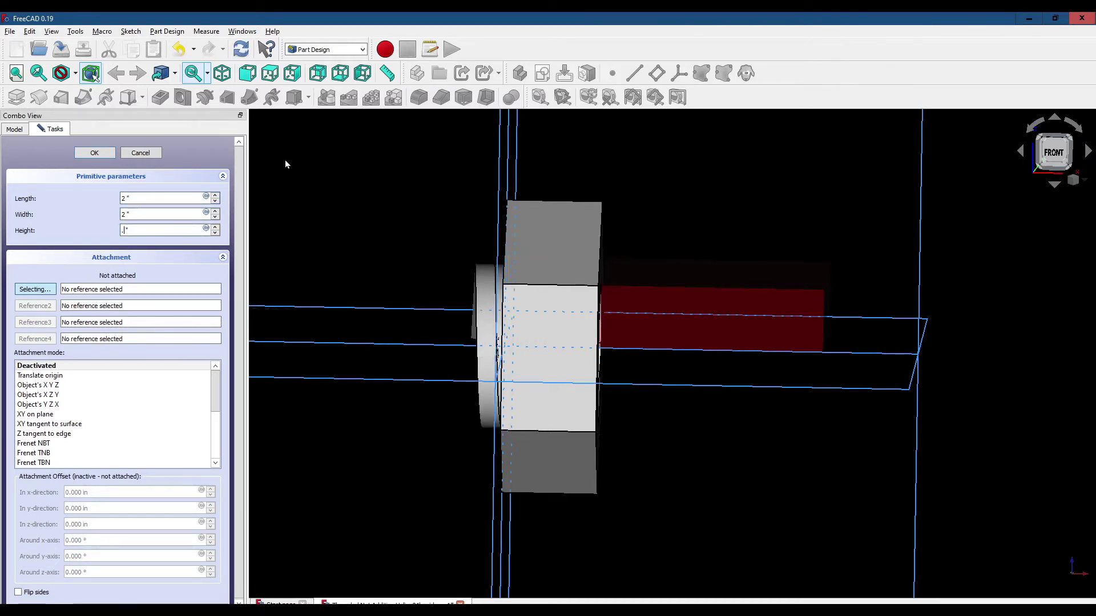
pyautogui.write('5')
# Attach the subtractive box to the nut's -X end face and offset it -2 inches in the y direction.
pyautogui.moveTo(457, 279); pyautogui.dragTo(522, 288, button='middle')
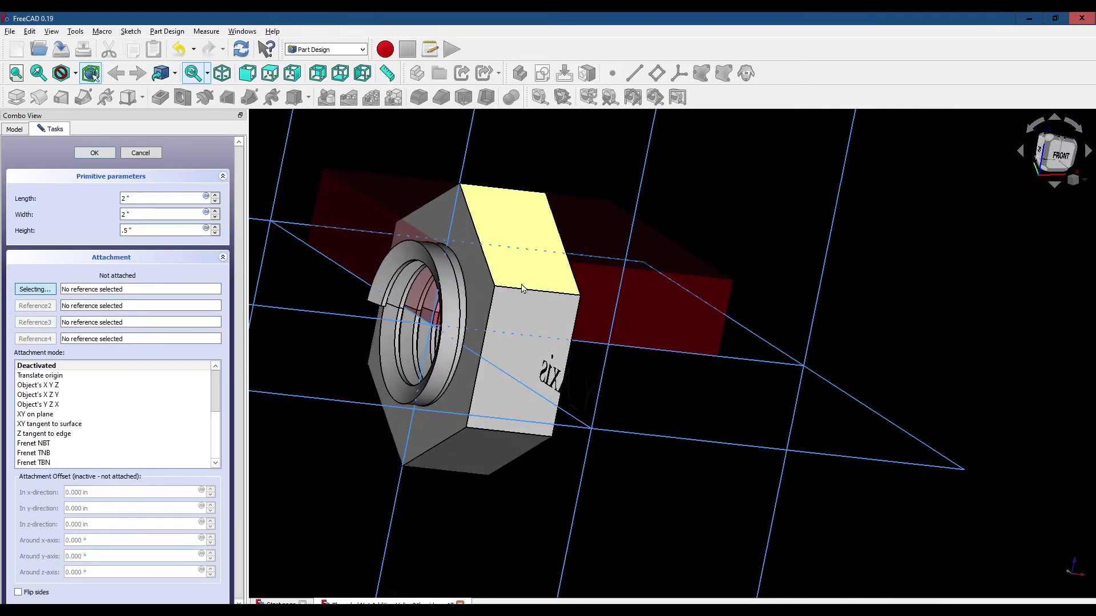
pyautogui.click(478, 285)
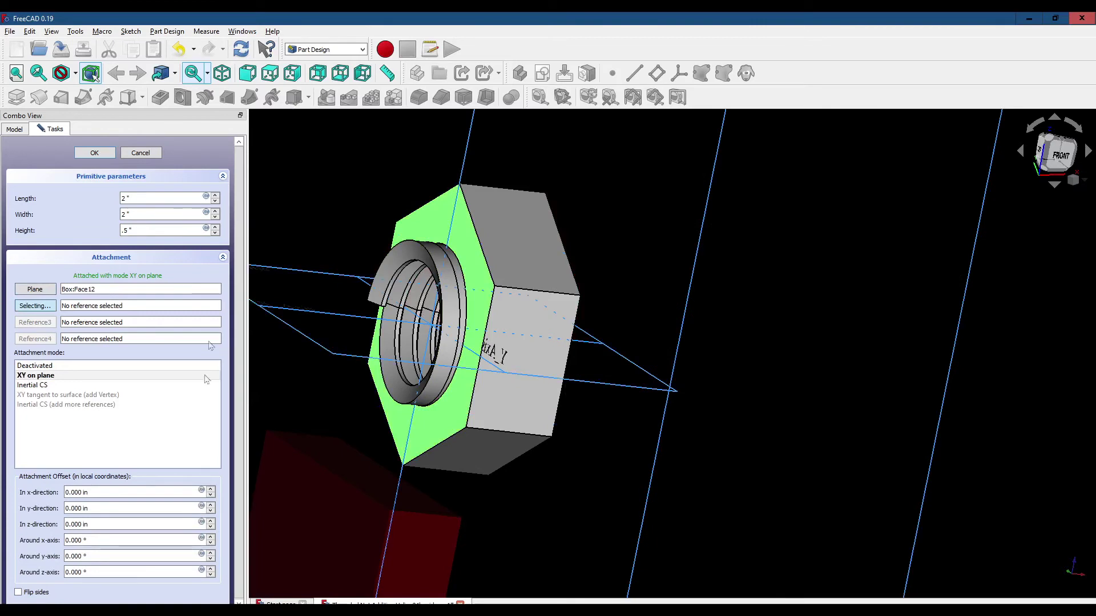
pyautogui.moveTo(121, 506); pyautogui.dragTo(27, 501)
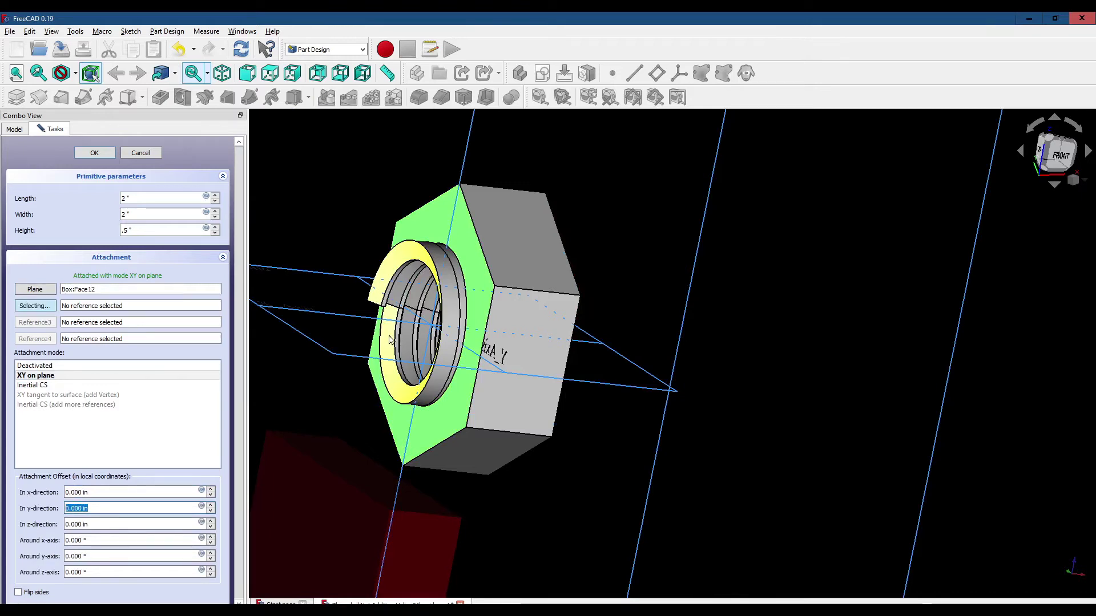
pyautogui.write('-2')
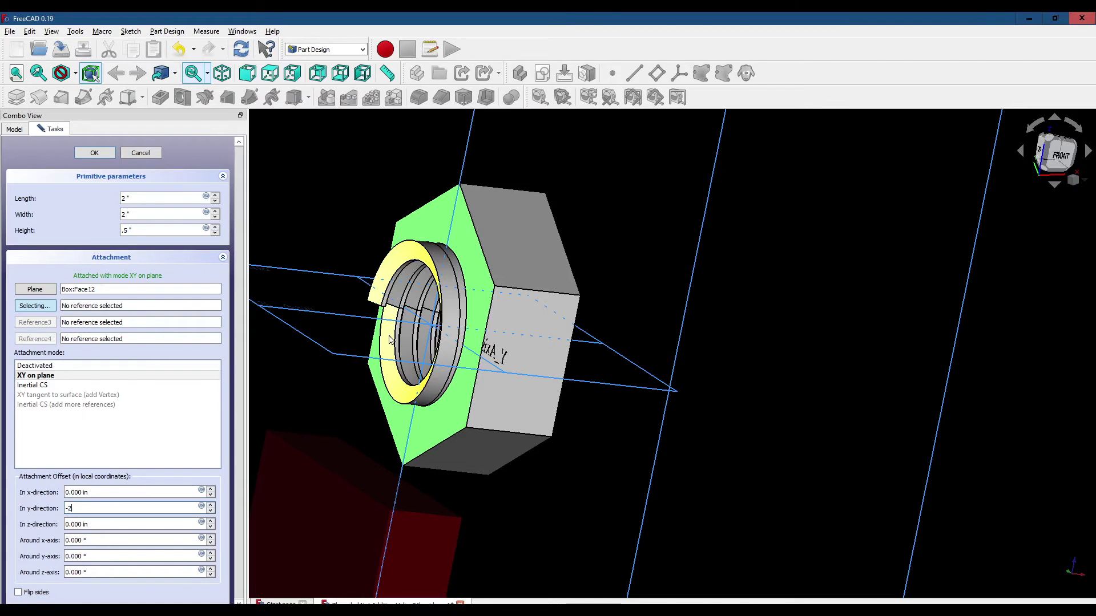
pyautogui.press('Tab')
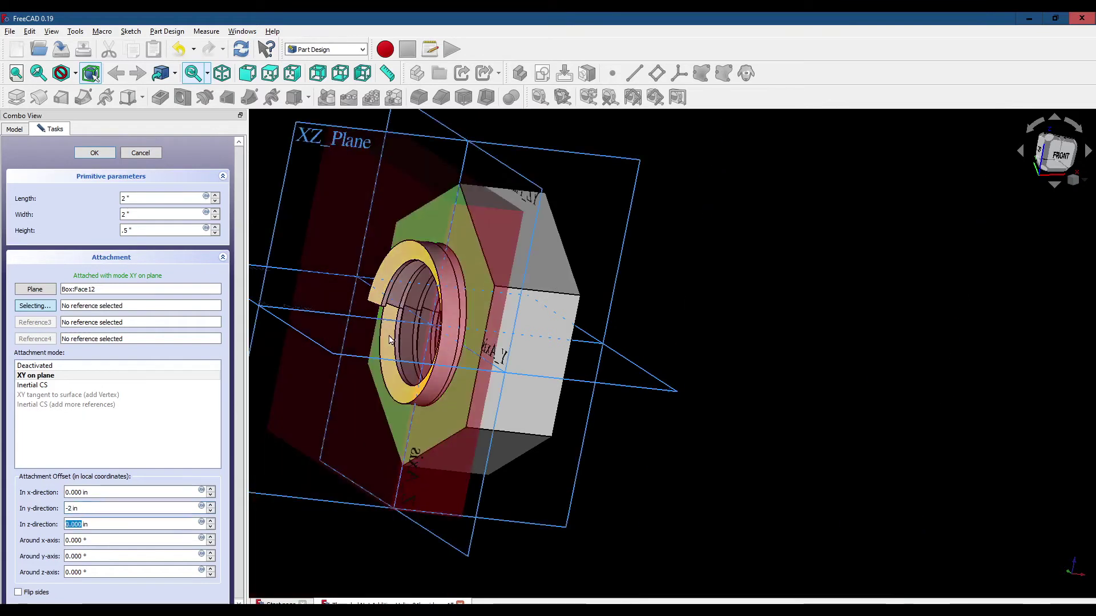
# Check from several views that the box covers the thread protruding past the -X face, apply the cut and inspect both nut faces.
pyautogui.click(248, 75)
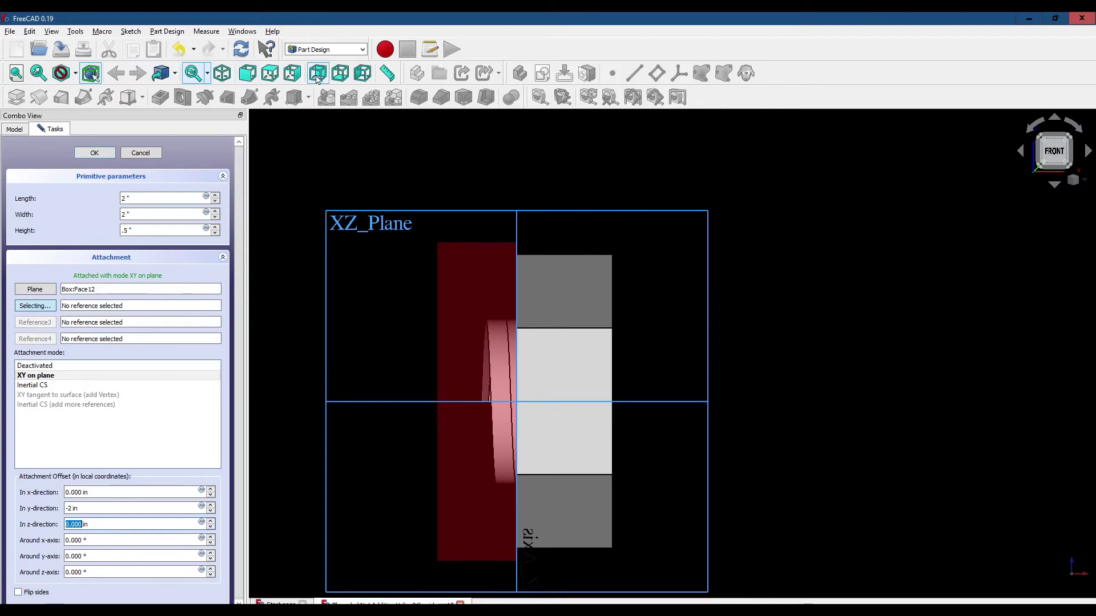
pyautogui.click(290, 77)
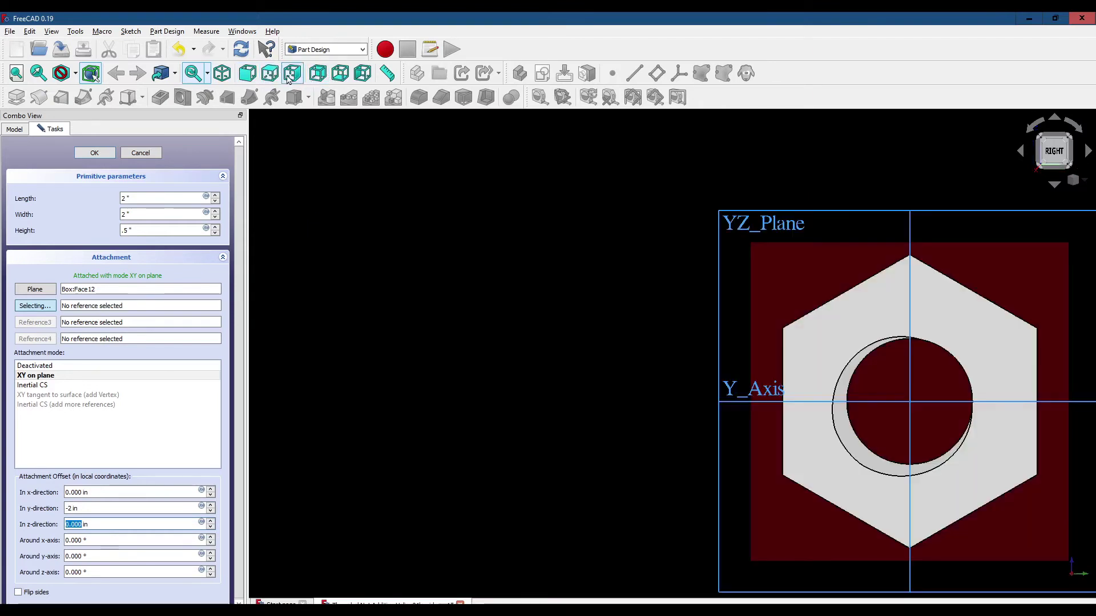
pyautogui.click(319, 74)
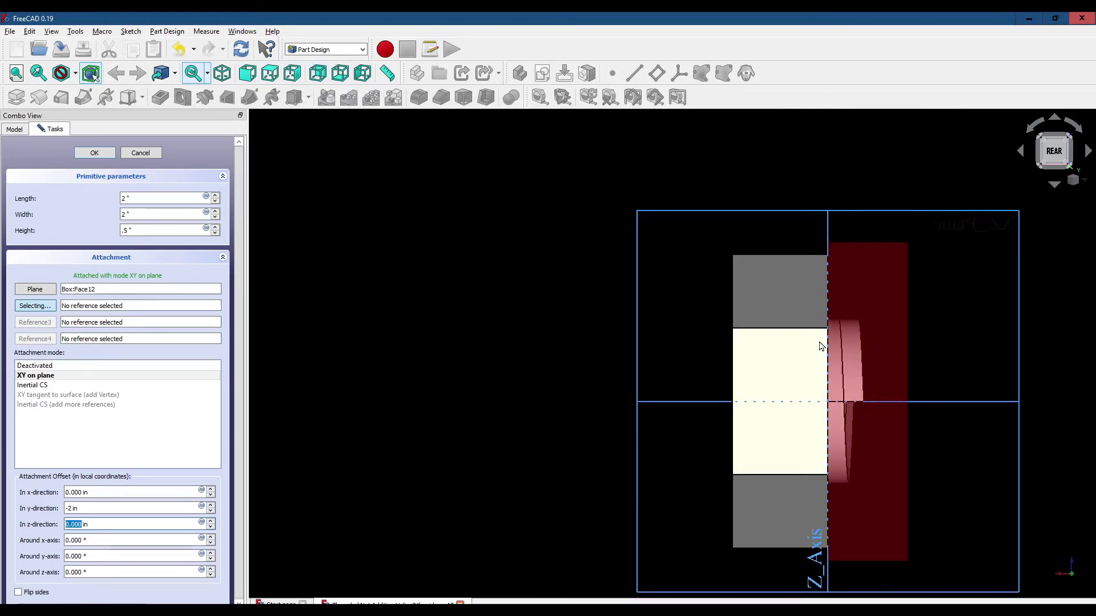
pyautogui.click(95, 154)
pyautogui.click(245, 73)
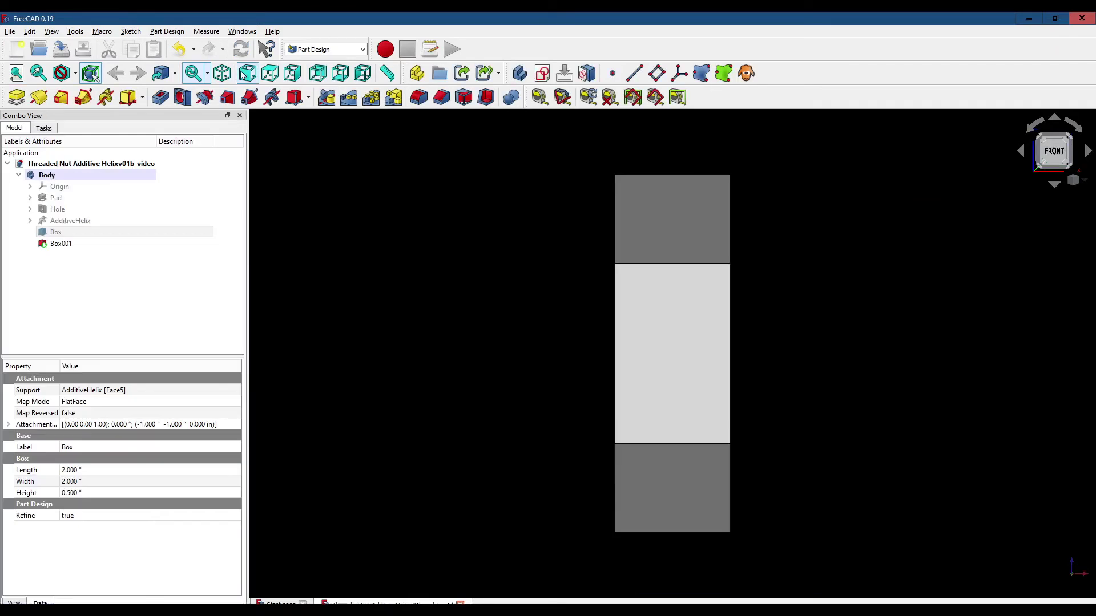
pyautogui.click(222, 73)
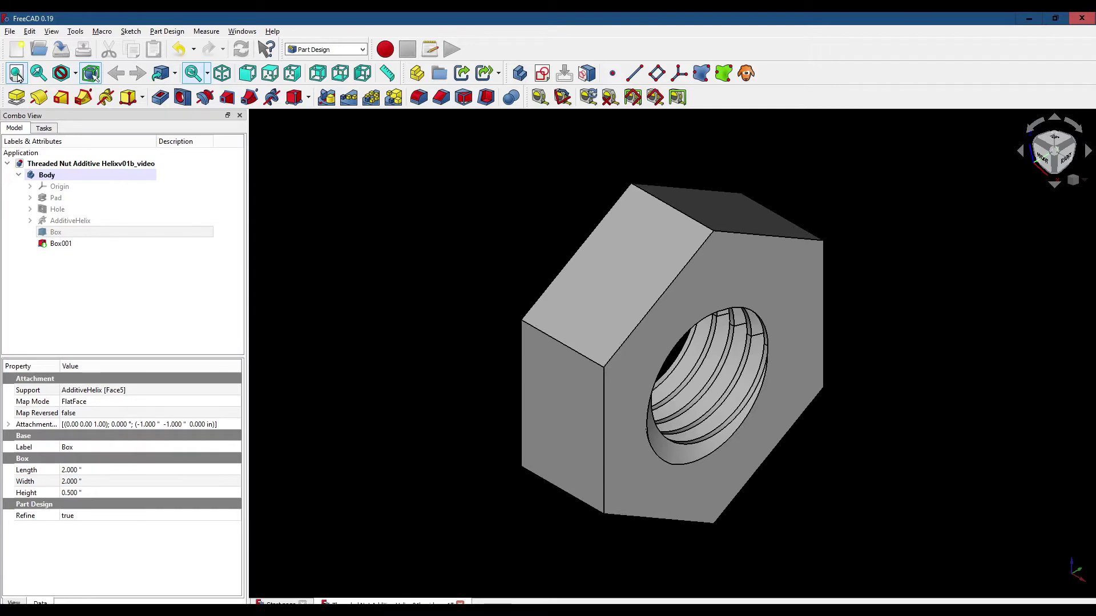
pyautogui.press('1')
pyautogui.moveTo(883, 332); pyautogui.dragTo(929, 351, button='middle')
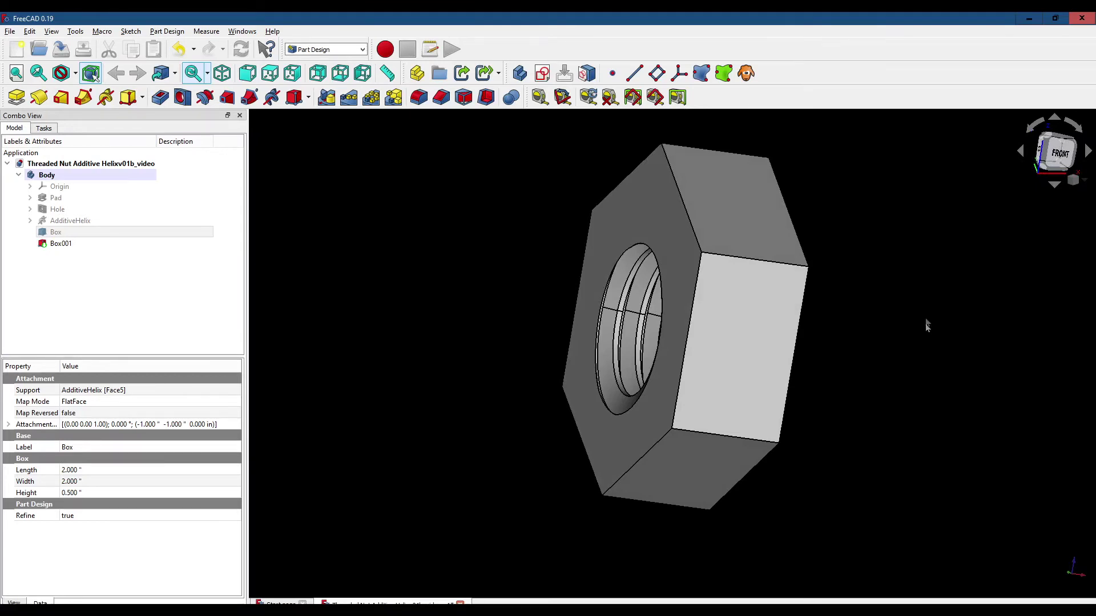
pyautogui.click(247, 74)
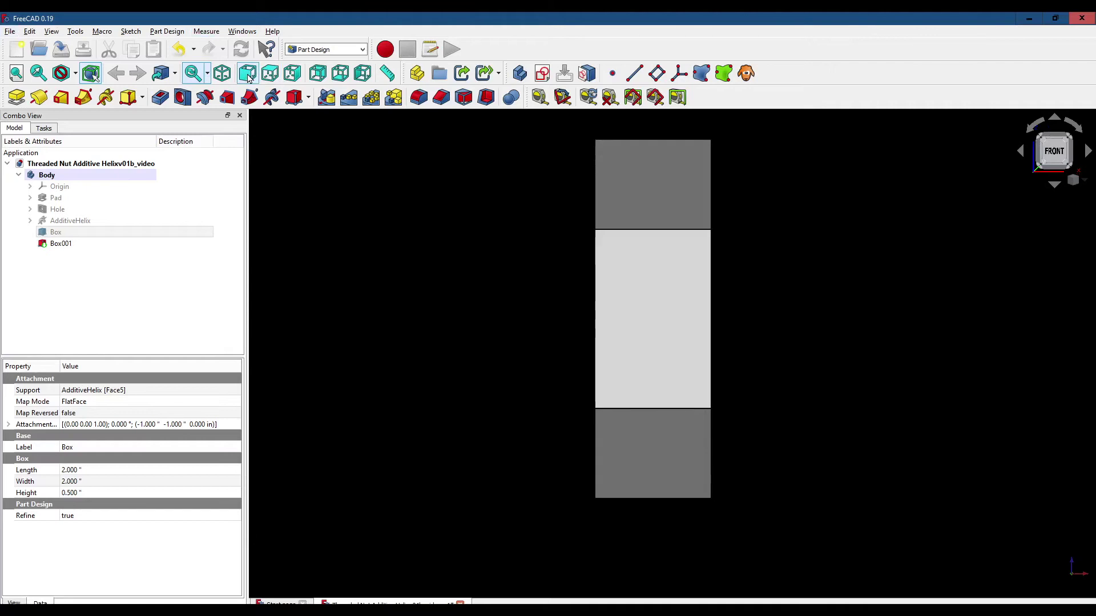
# Delete both subtractive boxes, Box001 and Box, from the body.
pyautogui.click(51, 245)
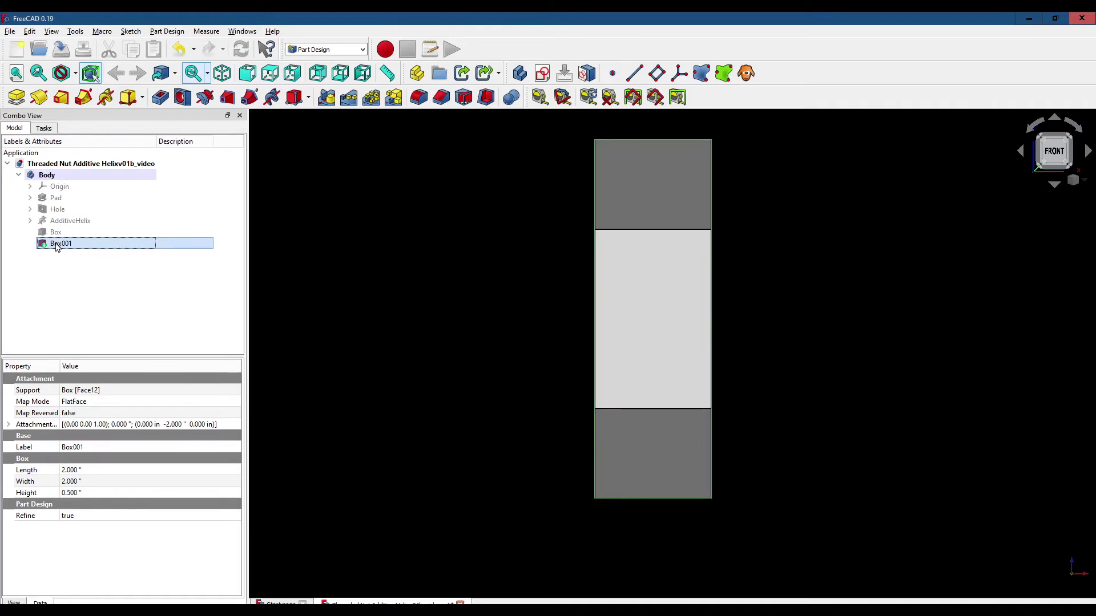
pyautogui.press('Delete')
pyautogui.click(53, 234)
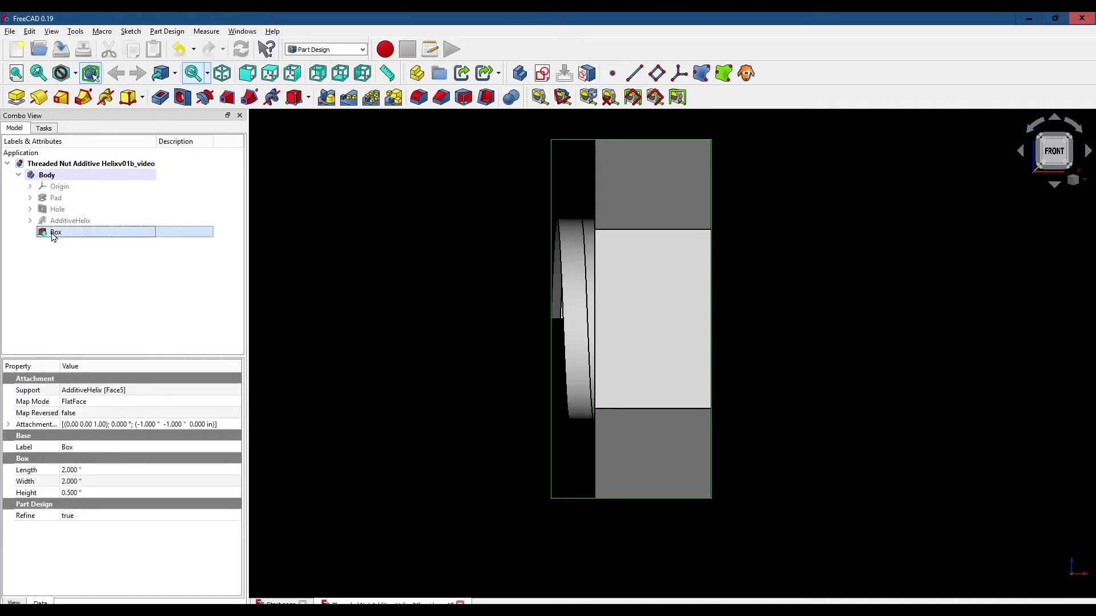
pyautogui.press('Delete')
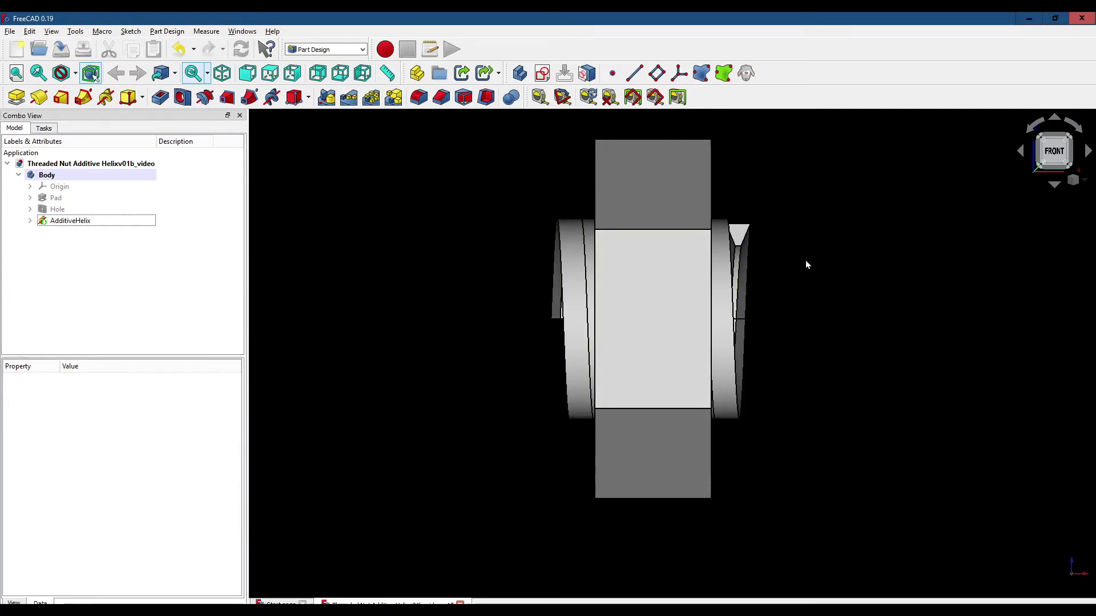
# Create a new subtractive box on the additive helix body with length, width and height all set to 2 inches.
pyautogui.click(71, 221)
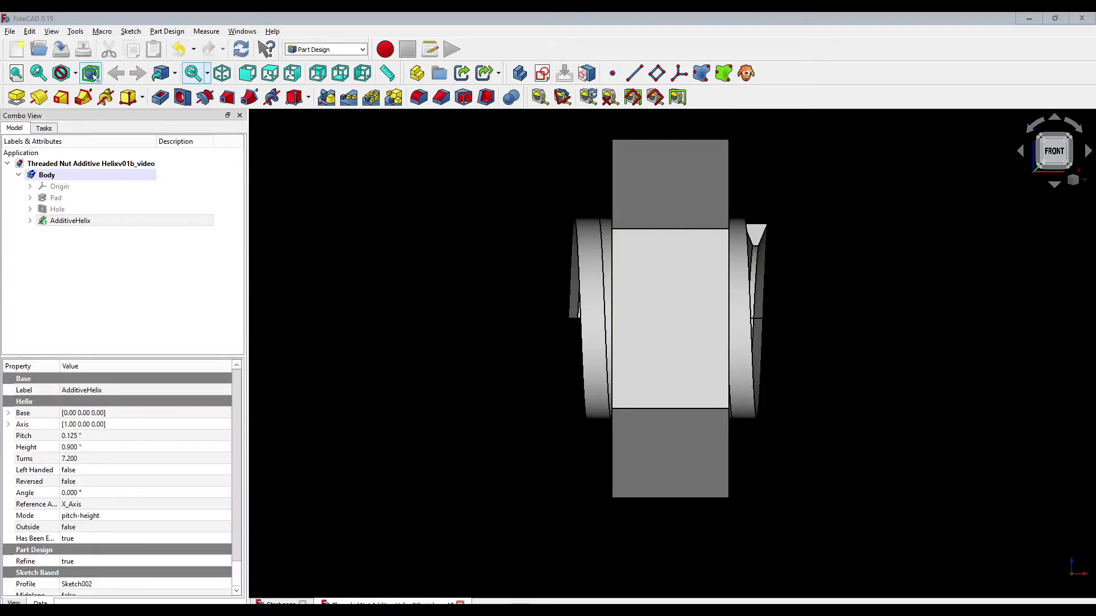
pyautogui.click(292, 99)
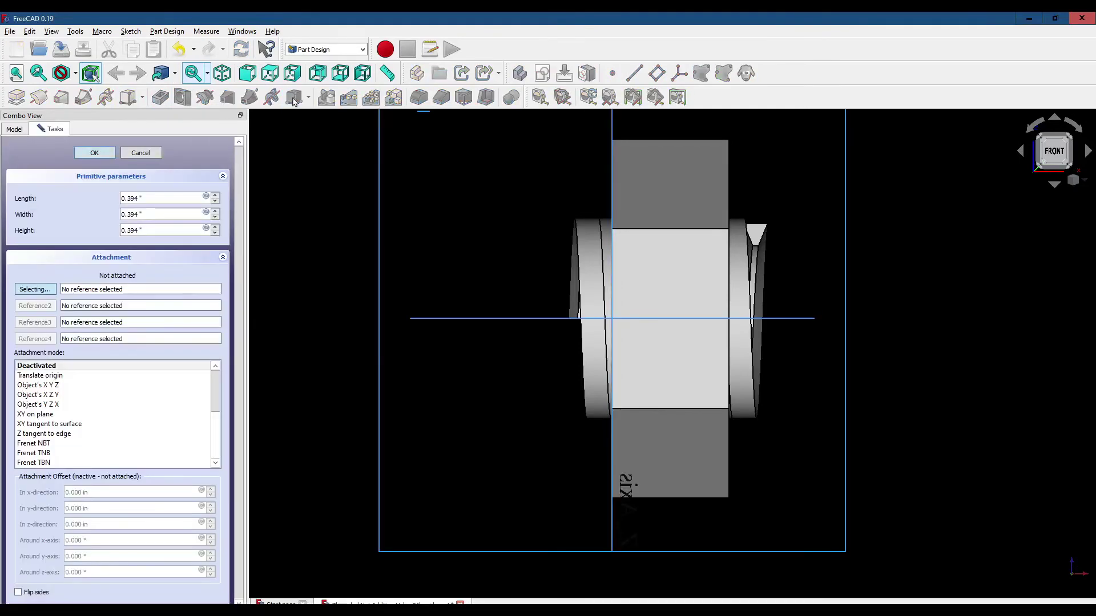
pyautogui.moveTo(166, 198); pyautogui.dragTo(118, 187)
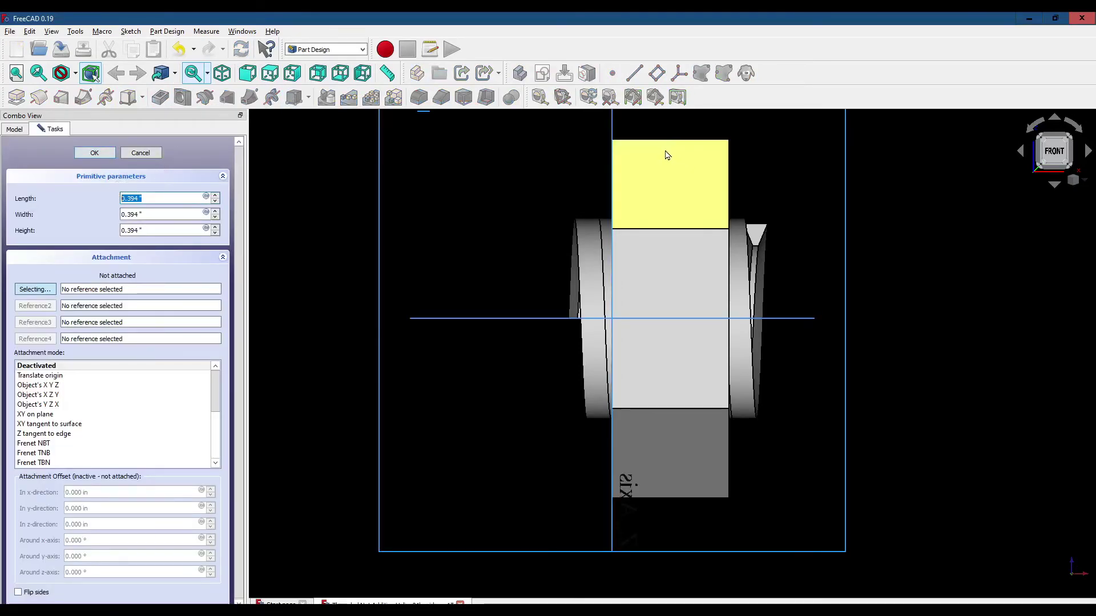
pyautogui.write('2')
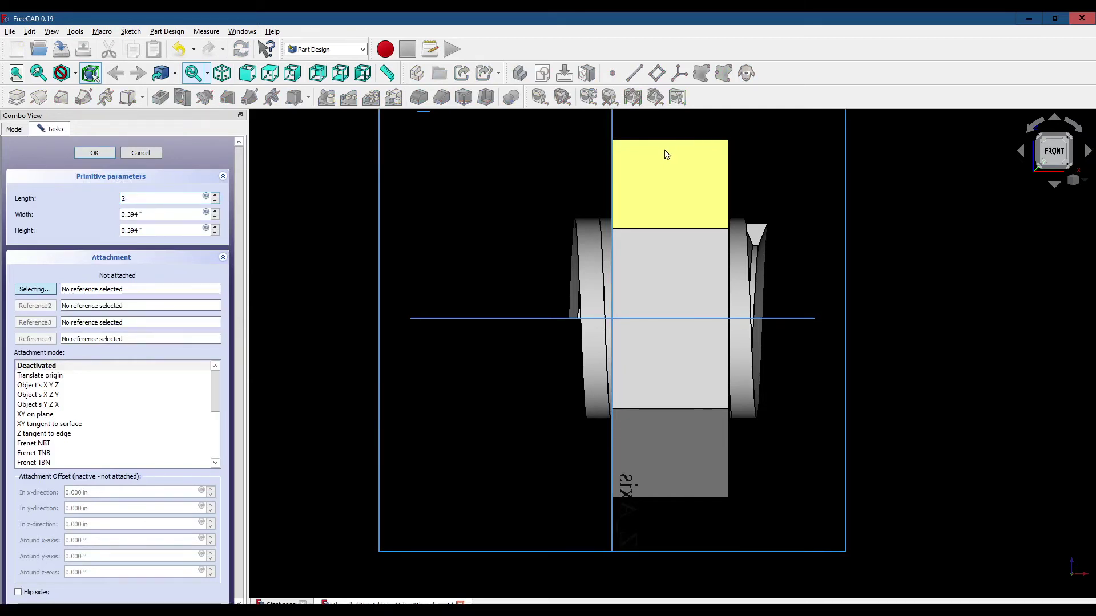
pyautogui.press('Tab')
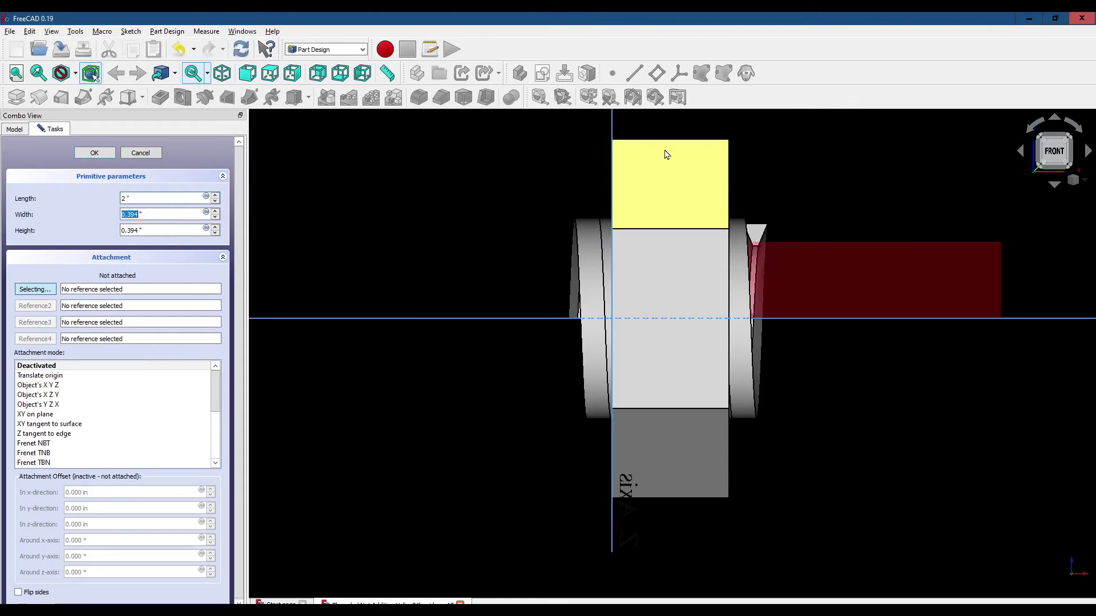
pyautogui.write('2')
pyautogui.press('Tab')
pyautogui.write('2')
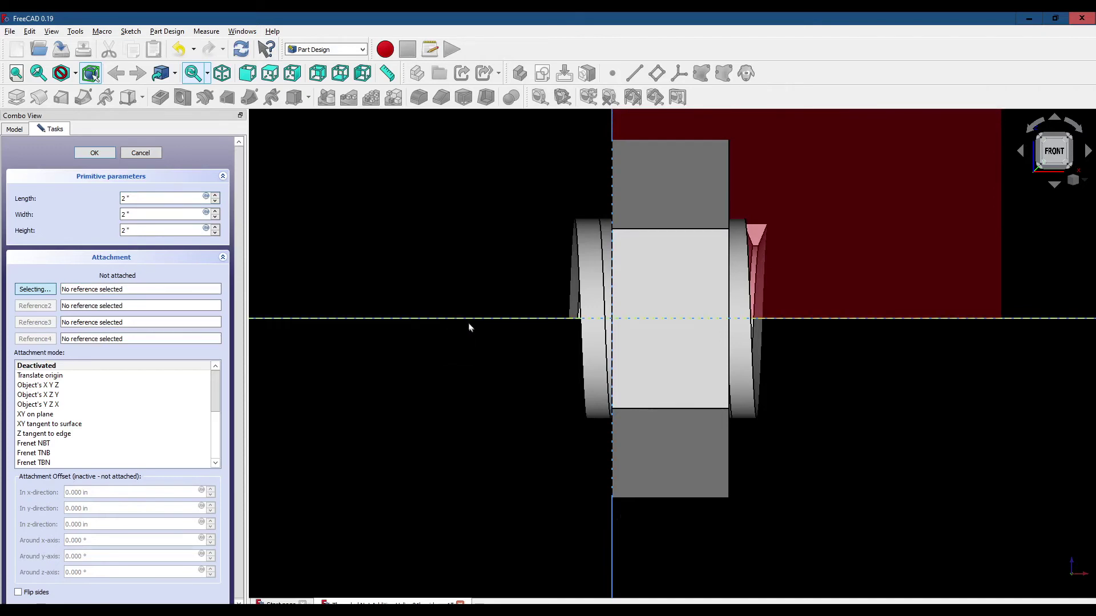
# Attach the box to the nut's -X end face and offset it -1 inch in y and -1.2 inches in z.
pyautogui.moveTo(474, 338); pyautogui.dragTo(540, 344, button='middle')
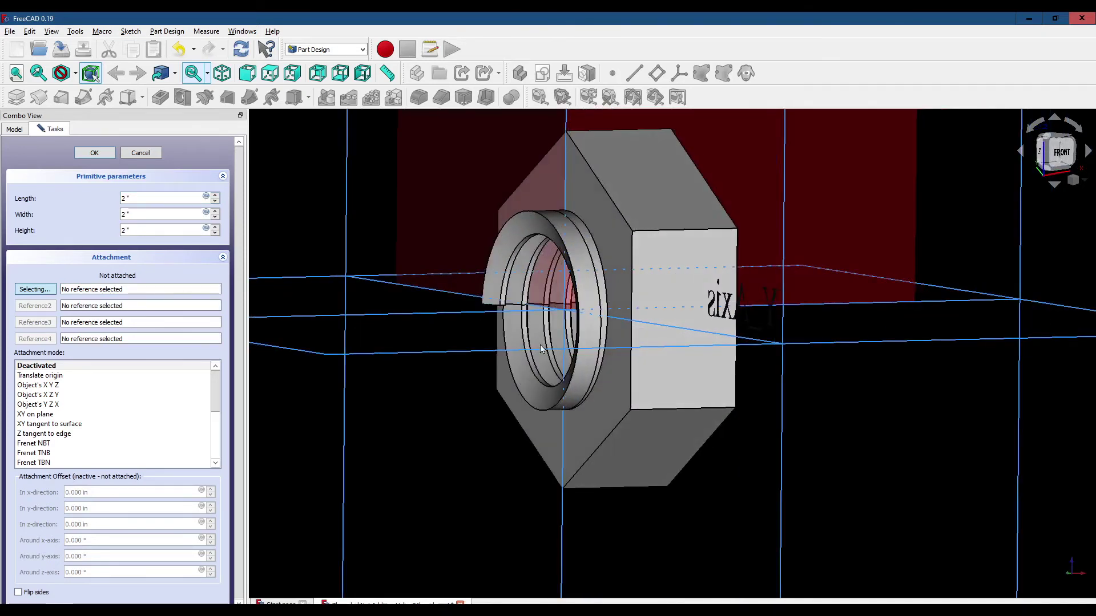
pyautogui.click(620, 256)
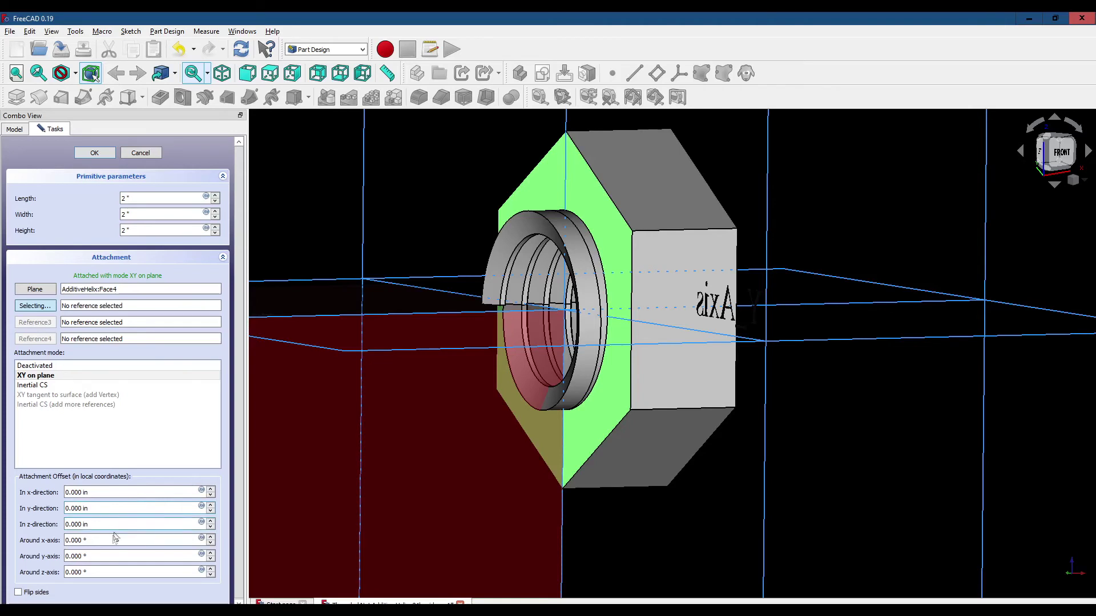
pyautogui.moveTo(136, 511); pyautogui.dragTo(55, 505)
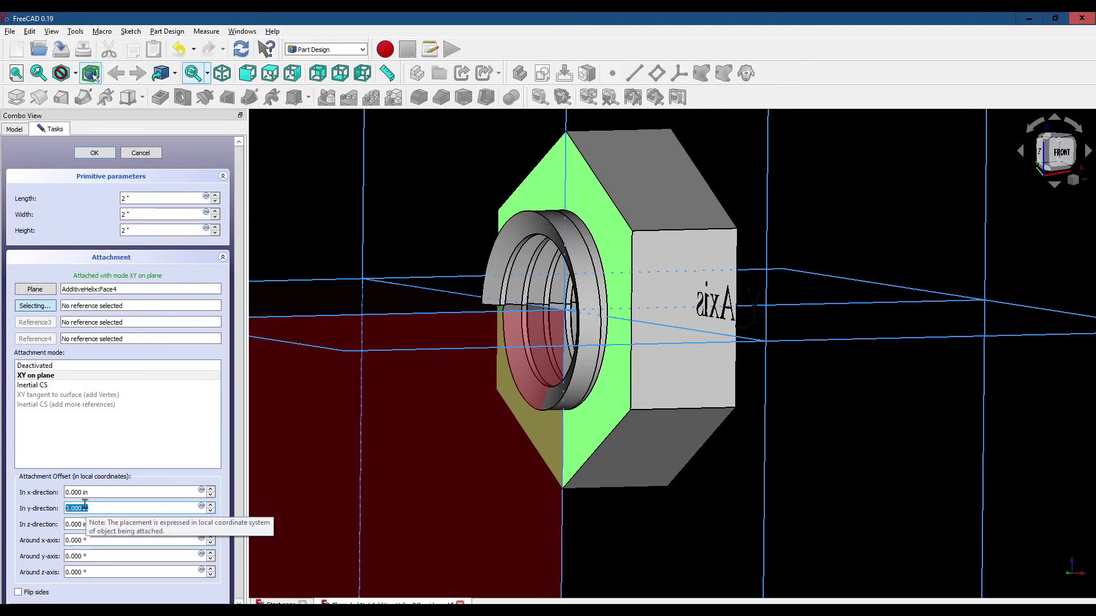
pyautogui.write('-1')
pyautogui.press('Tab')
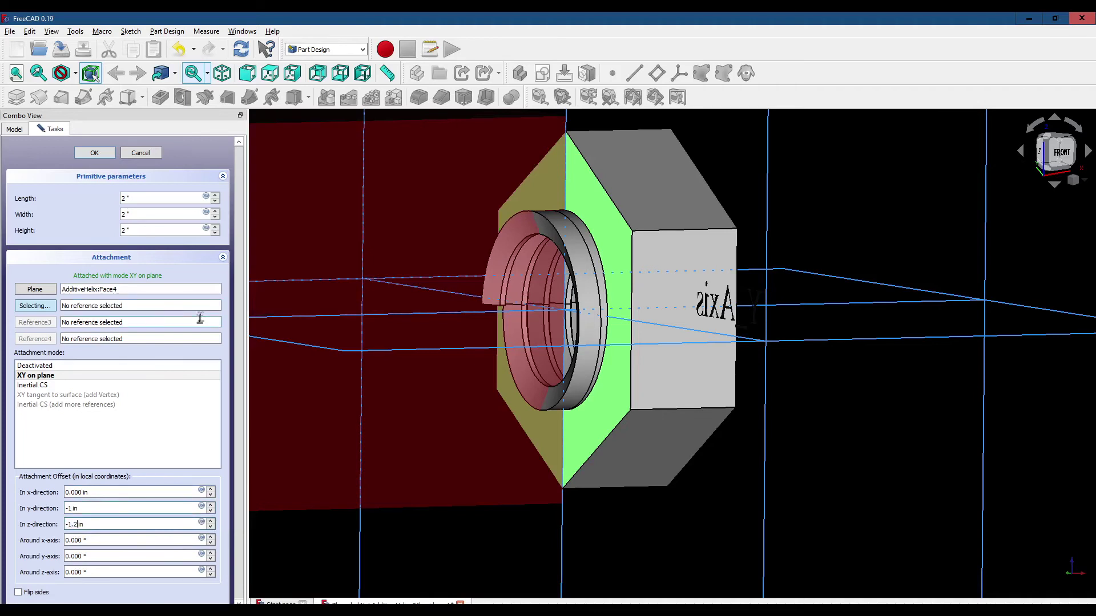
pyautogui.press('Tab')
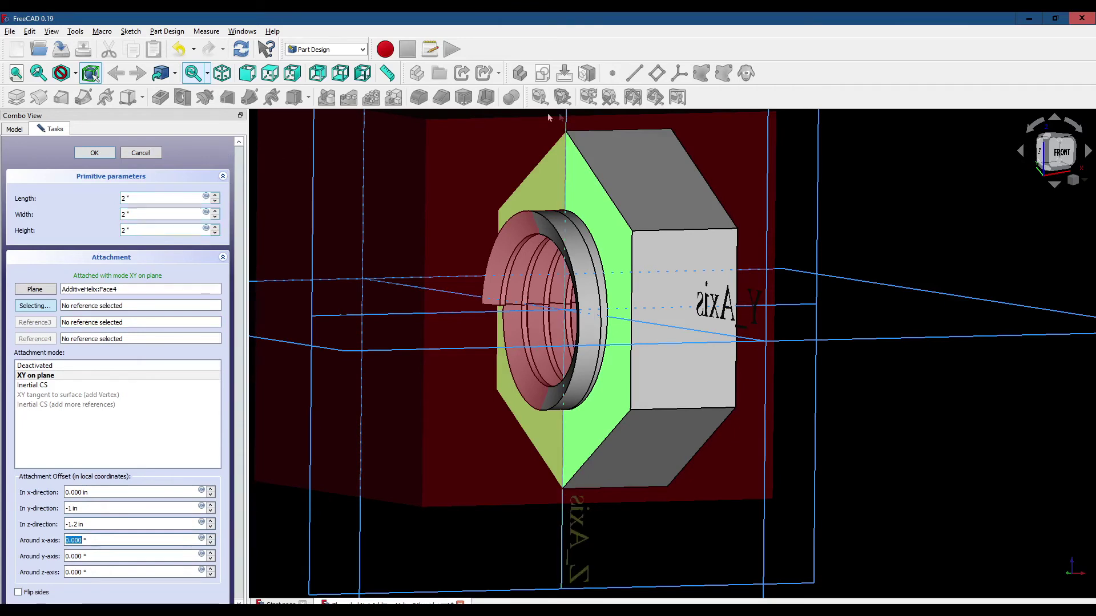
# Check from the front and right side that the subtractive box covers one half of the nut, and apply the cut.
pyautogui.click(250, 78)
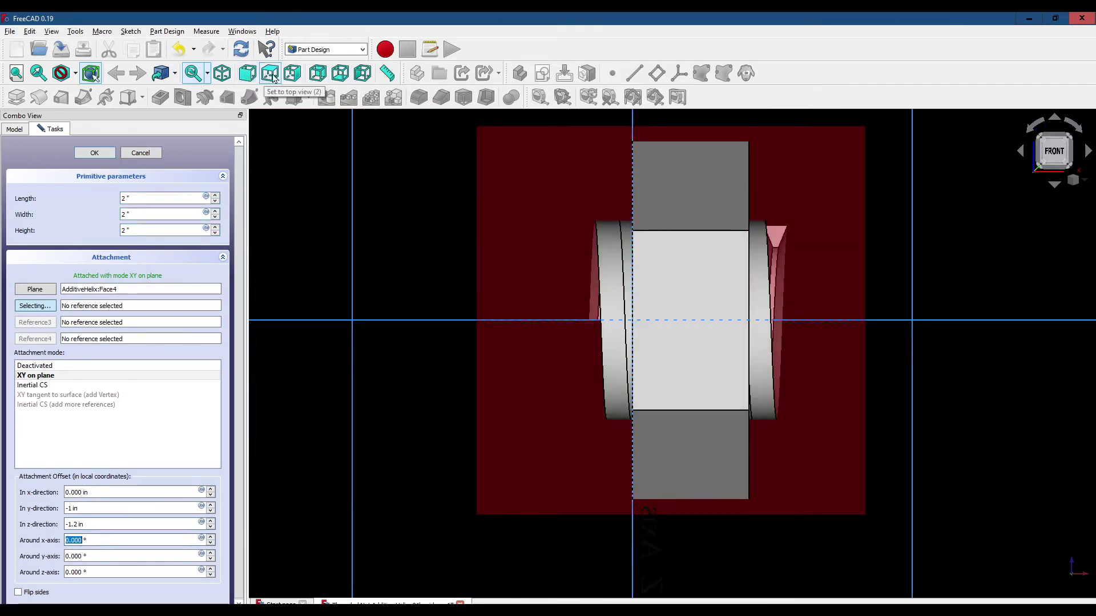
pyautogui.click(293, 77)
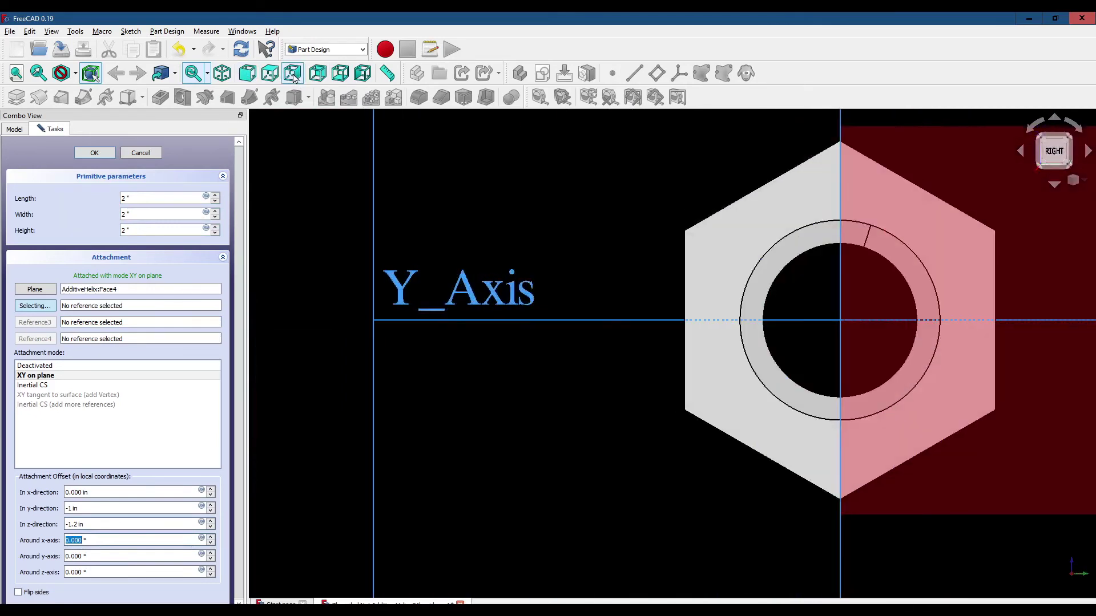
pyautogui.moveTo(767, 336); pyautogui.dragTo(544, 352, button='middle')
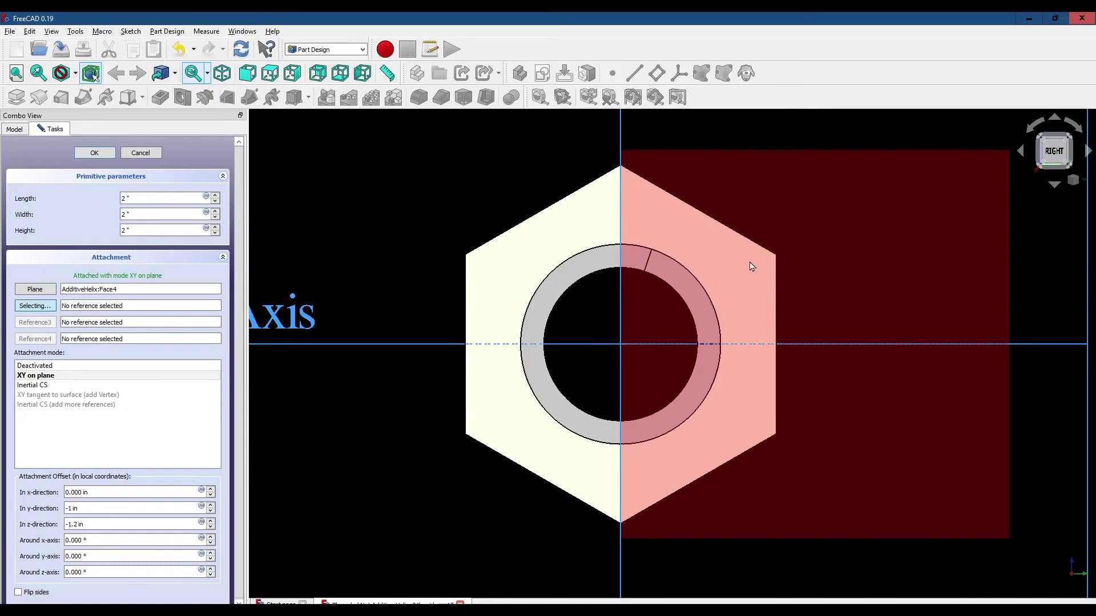
pyautogui.moveTo(765, 263); pyautogui.dragTo(810, 276, button='middle')
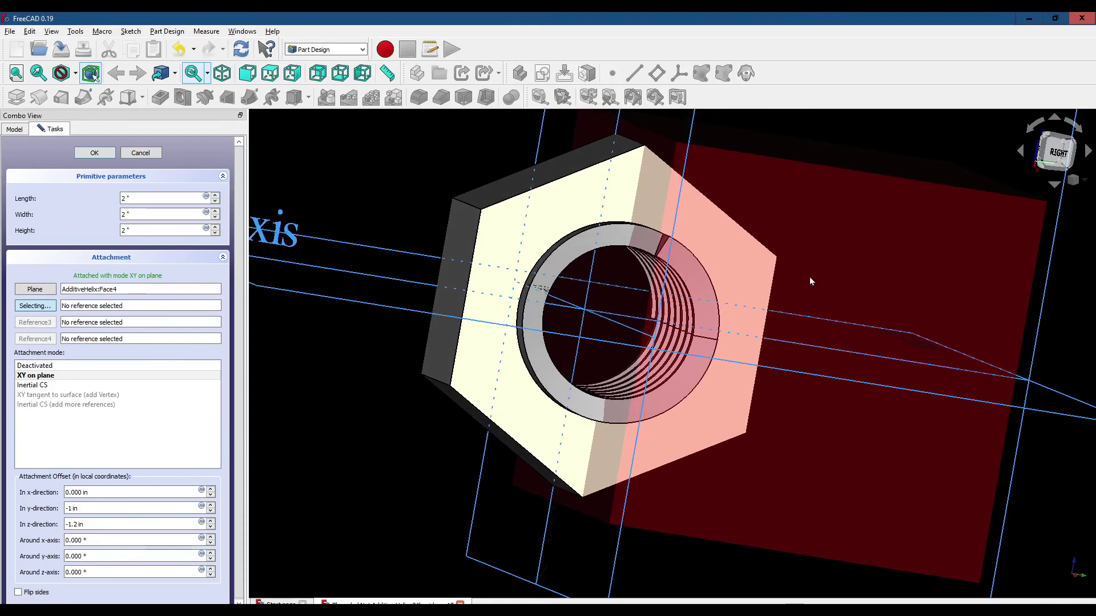
pyautogui.click(248, 74)
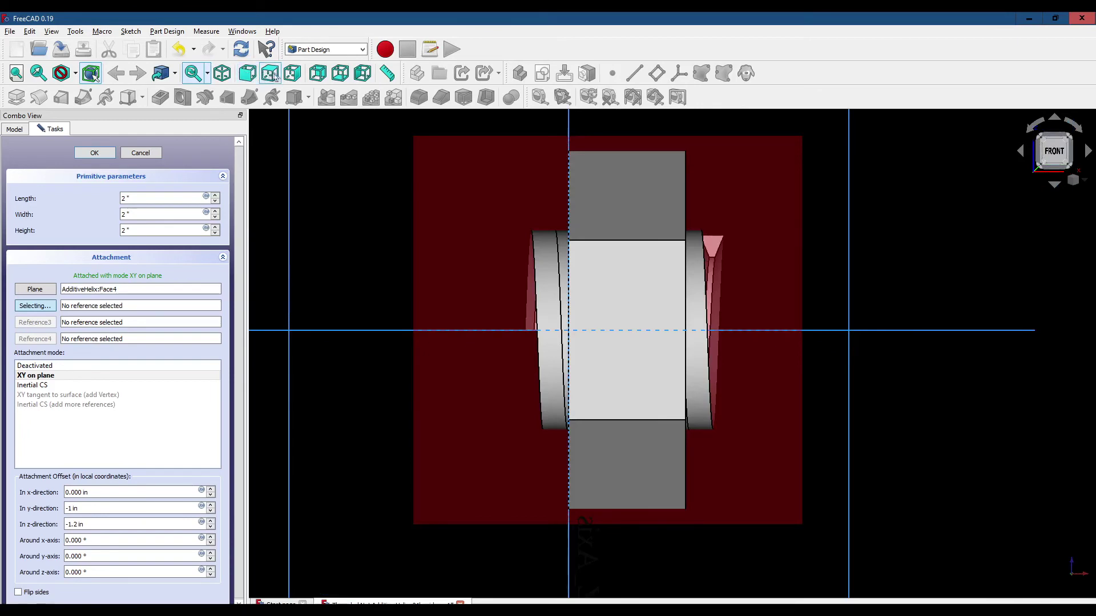
pyautogui.click(293, 76)
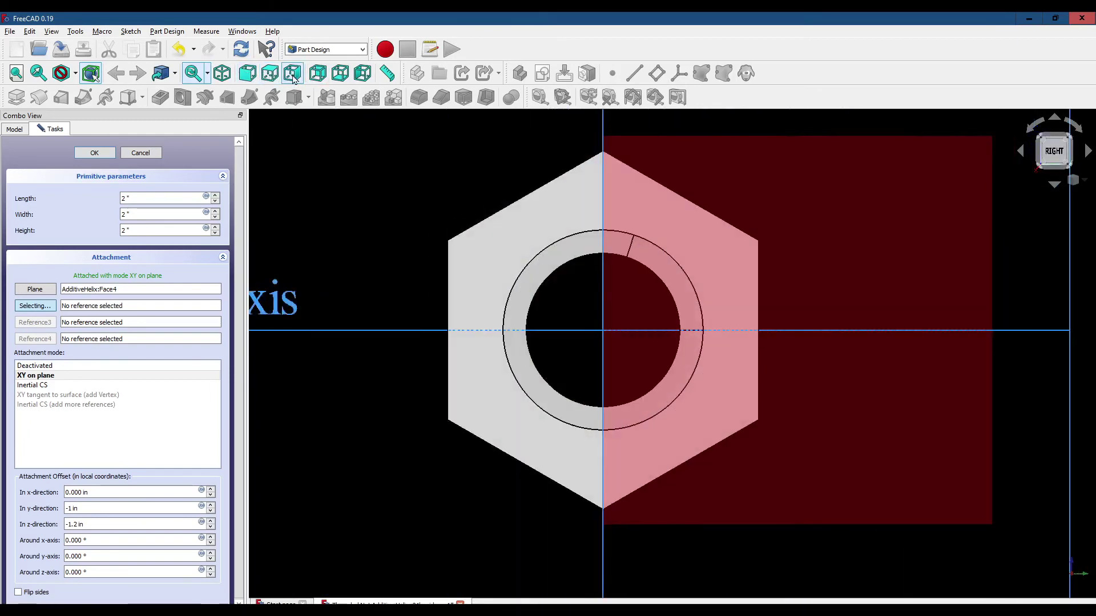
pyautogui.click(94, 153)
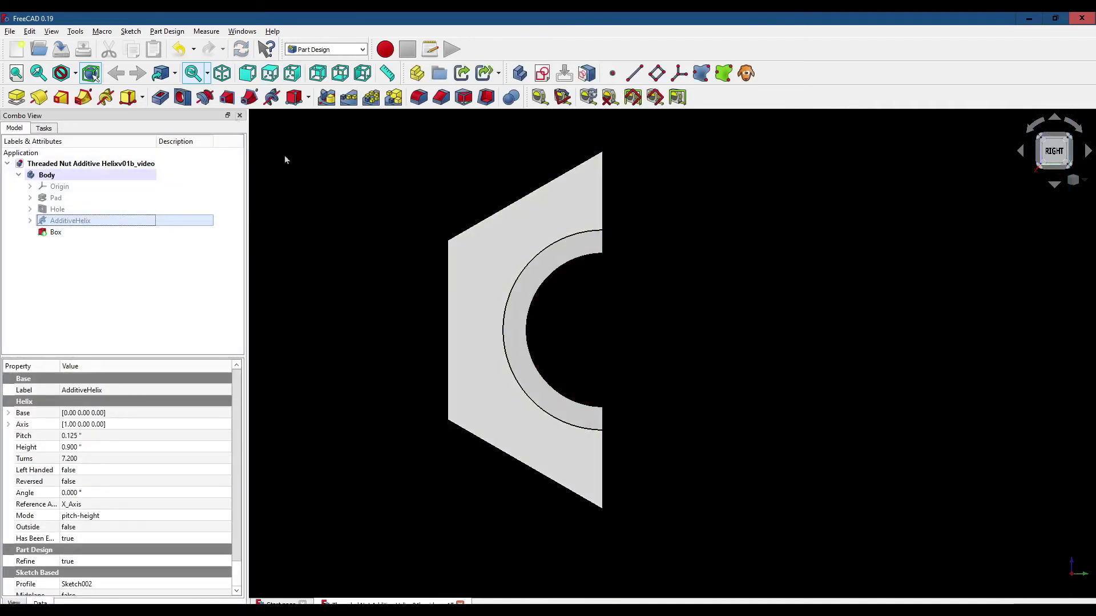
# Examine the sectioned nut from the front, right and rear, and look closely at the thread profile on the cut face.
pyautogui.click(244, 81)
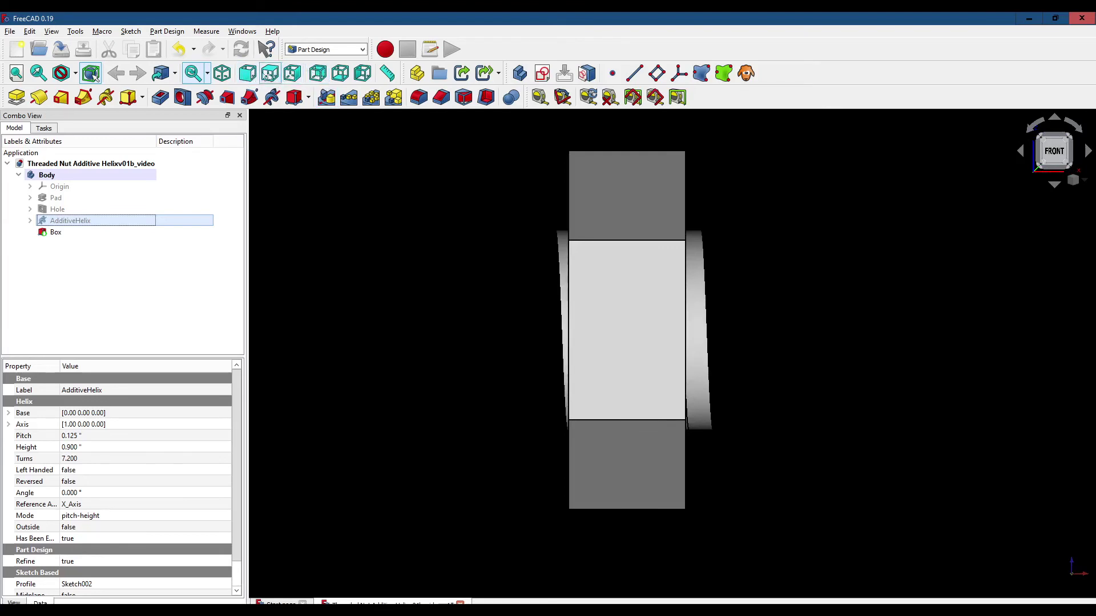
pyautogui.click(292, 73)
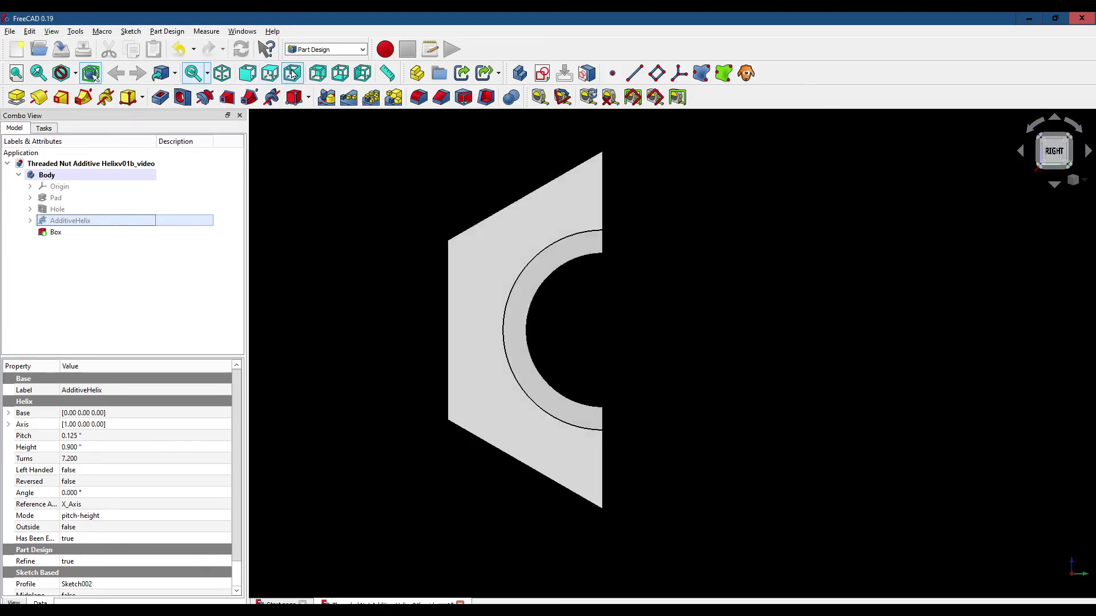
pyautogui.click(317, 74)
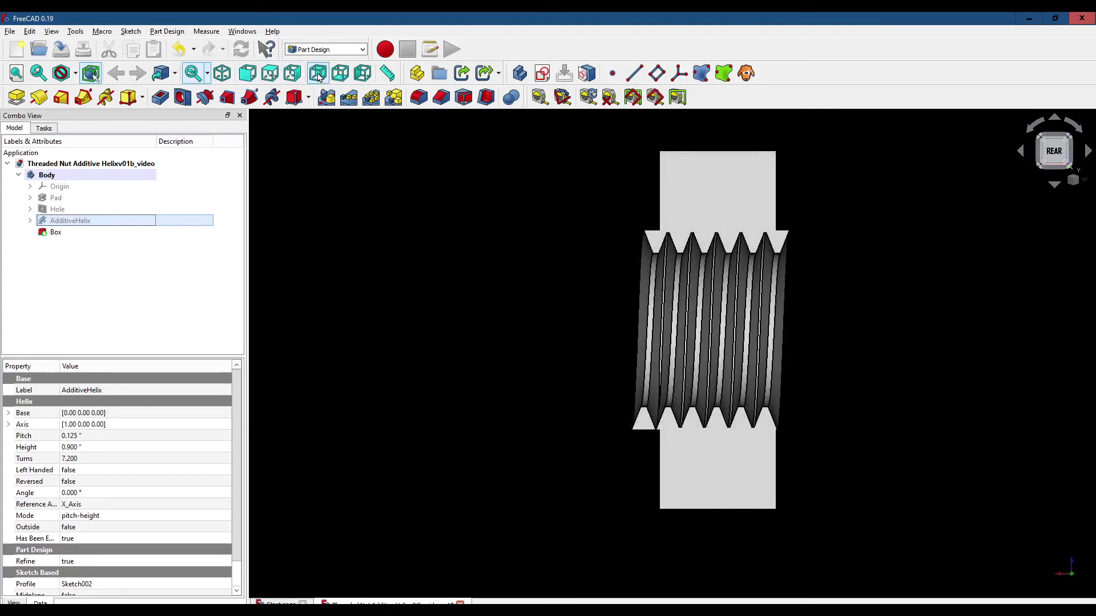
pyautogui.click(560, 329)
pyautogui.moveTo(565, 323); pyautogui.dragTo(620, 356)
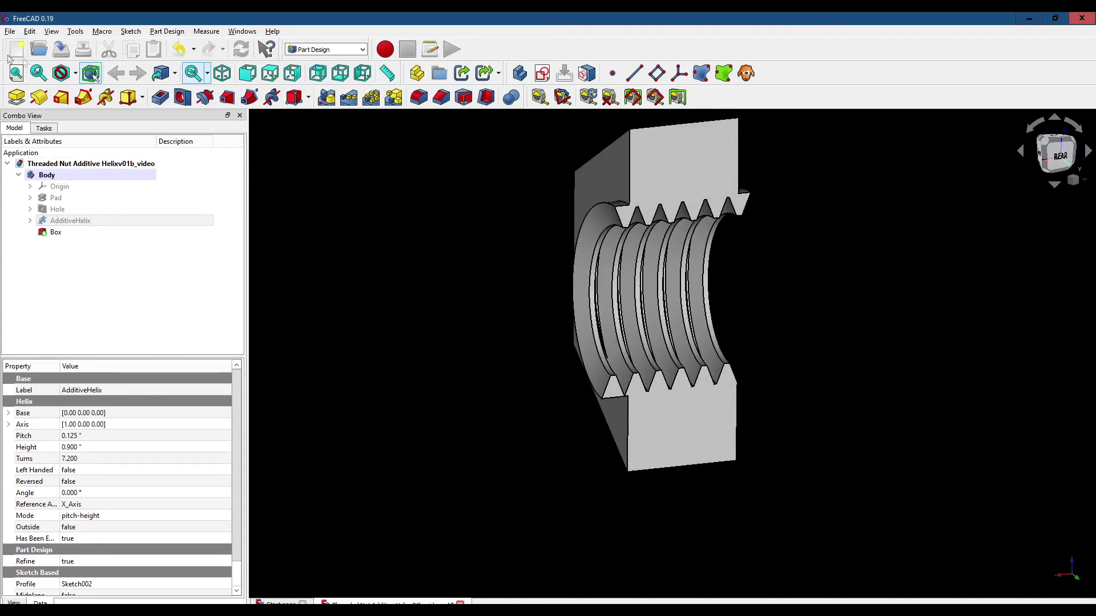
pyautogui.click(16, 73)
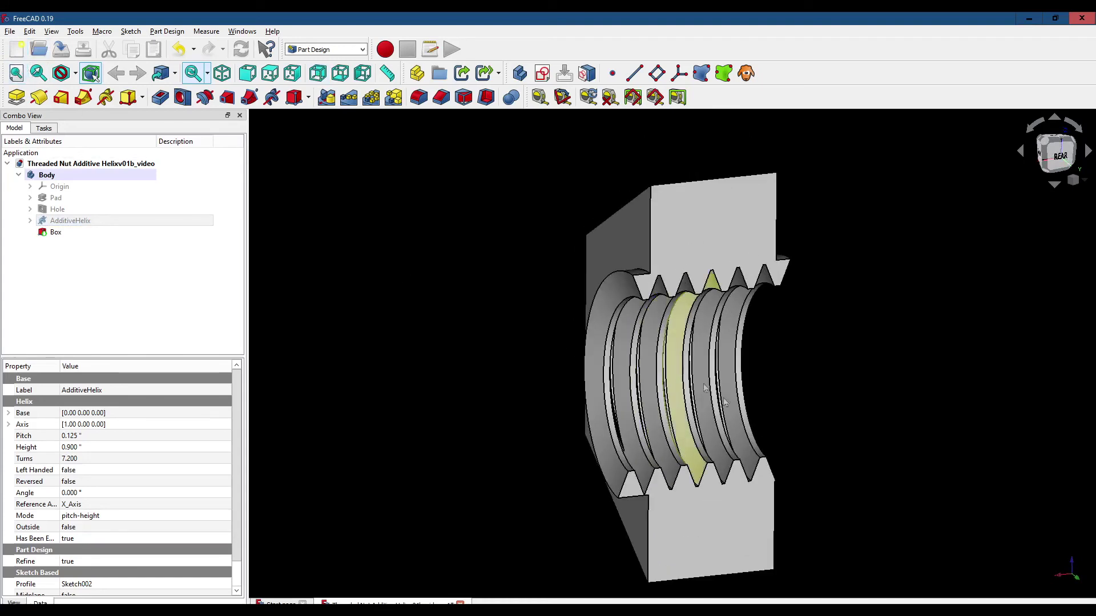
pyautogui.scroll(1, 744, 419)
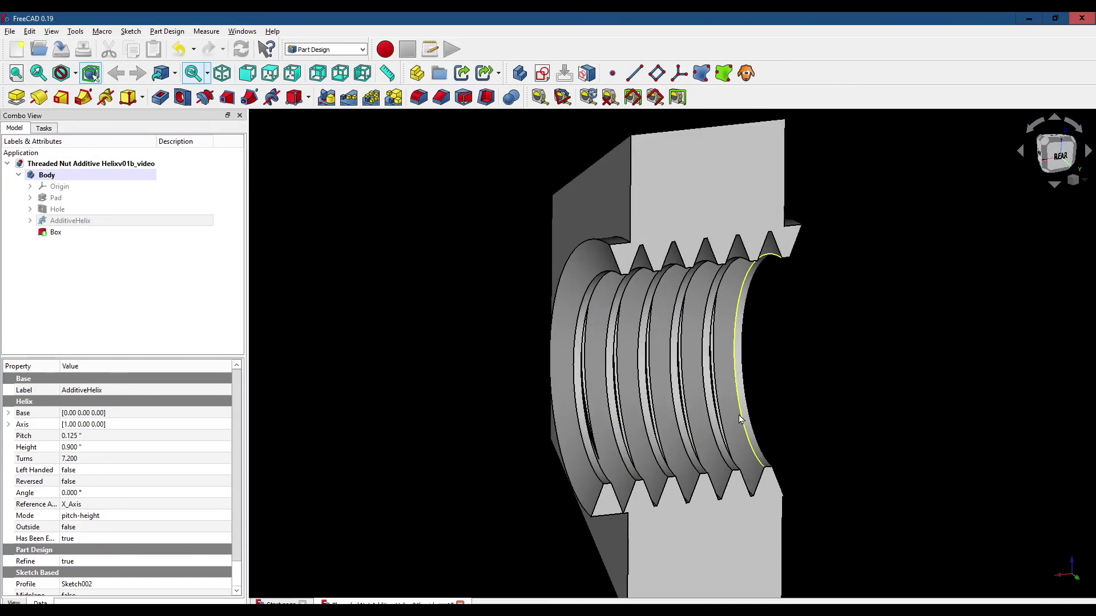
pyautogui.scroll(1, 739, 419)
pyautogui.moveTo(887, 372); pyautogui.dragTo(816, 396, button='middle')
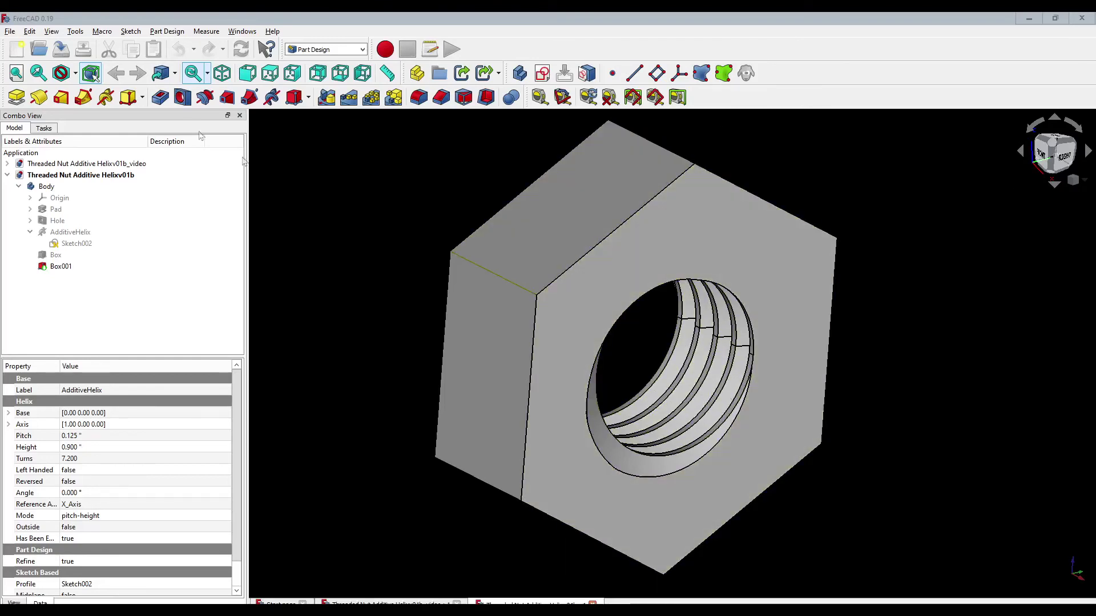
# View the whole nut in Threaded Nut Additive Helixv01b from the front, fitted to the view, and in isometric orientation.
pyautogui.click(245, 76)
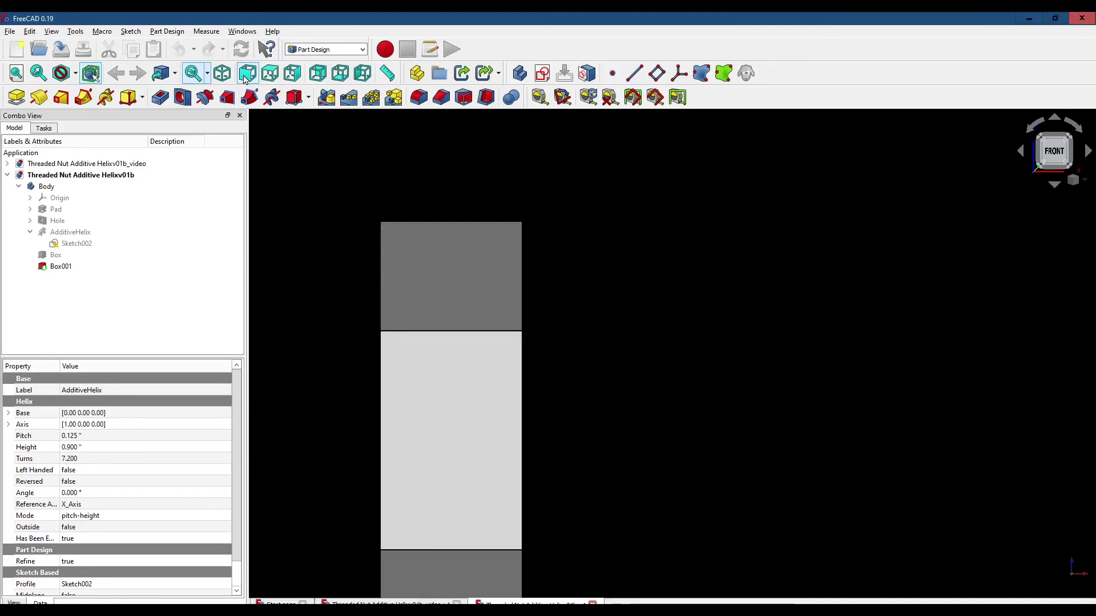
pyautogui.click(8, 77)
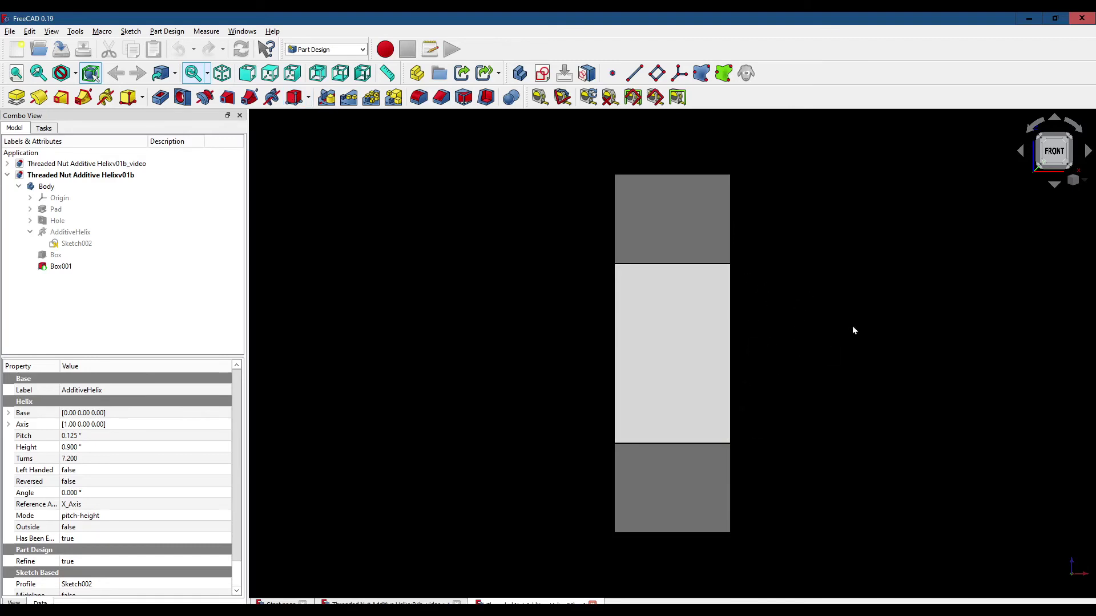
pyautogui.click(227, 75)
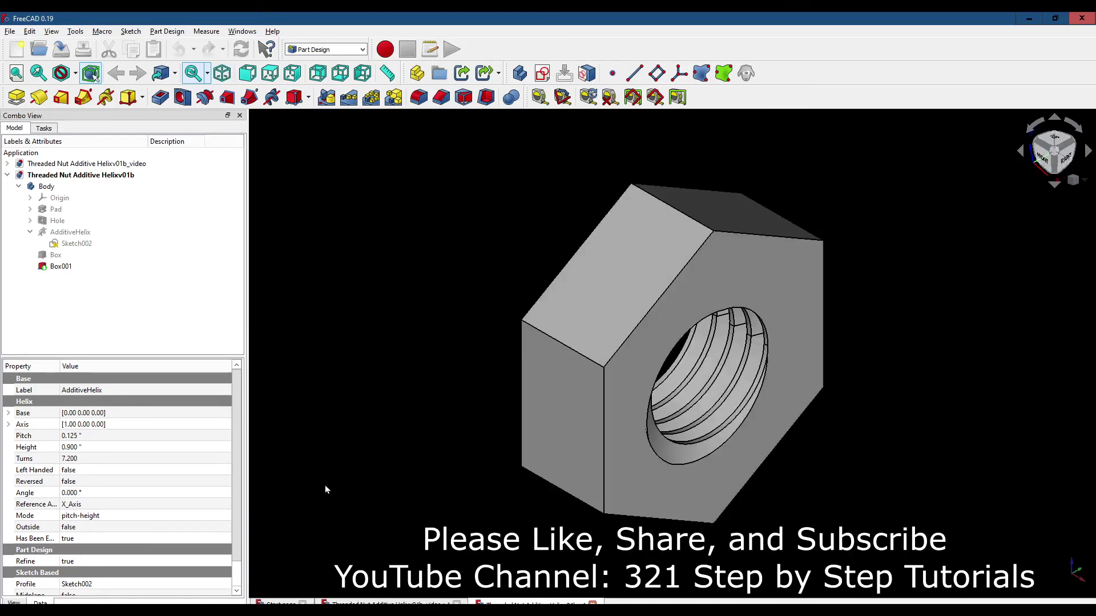